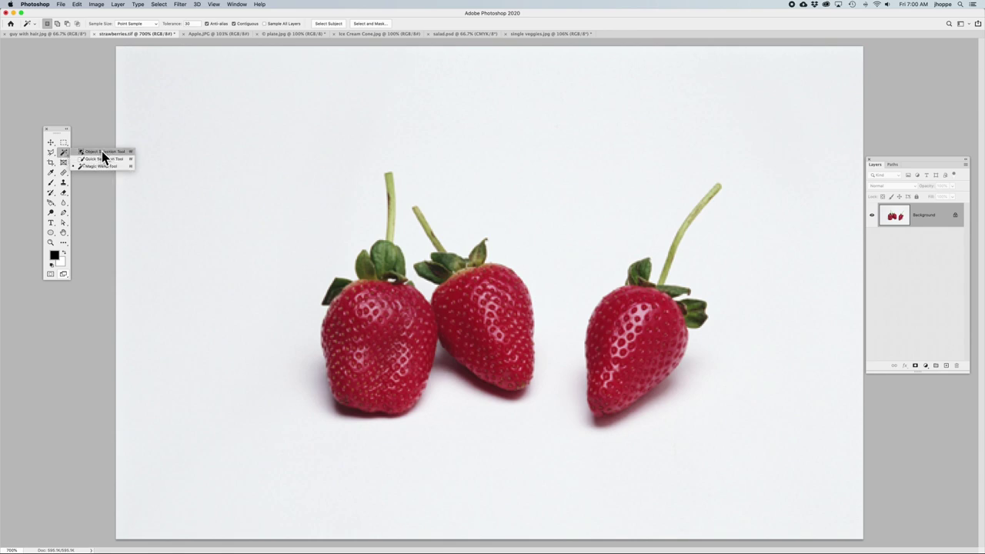
- Open the toolbar customization, look through the selection tool groups, and close it keeping the toolbar as is
click(65, 153)
click(62, 243)
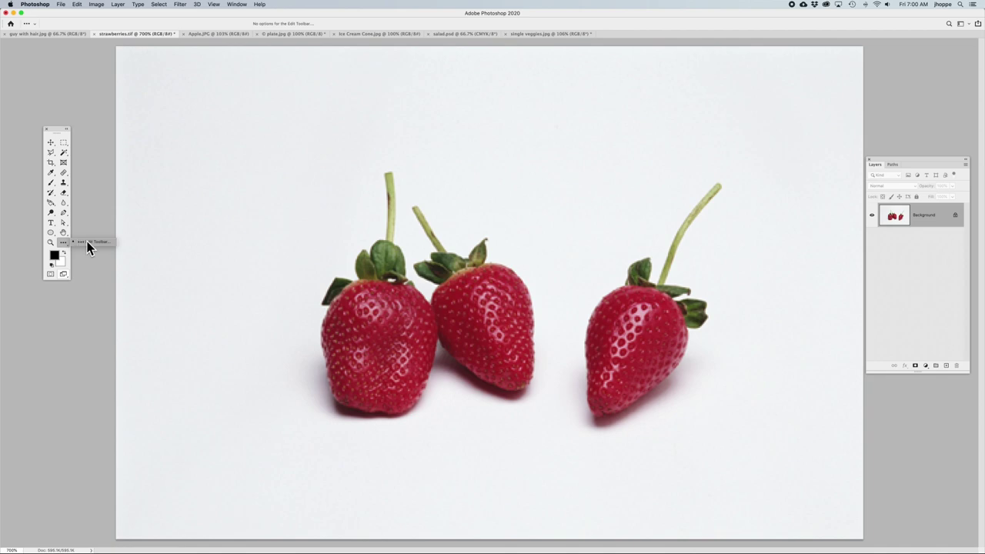
click(88, 244)
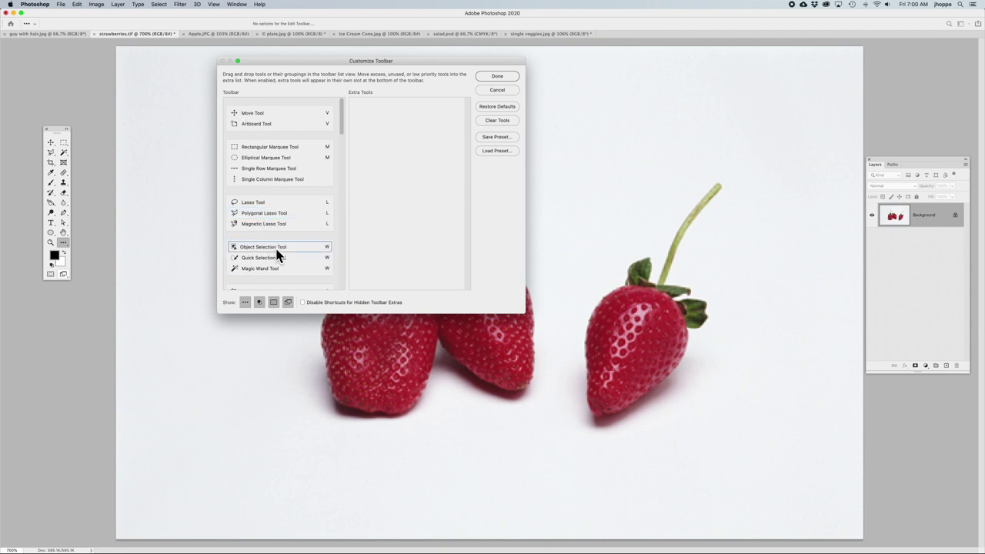
scroll(277, 246, down, 1)
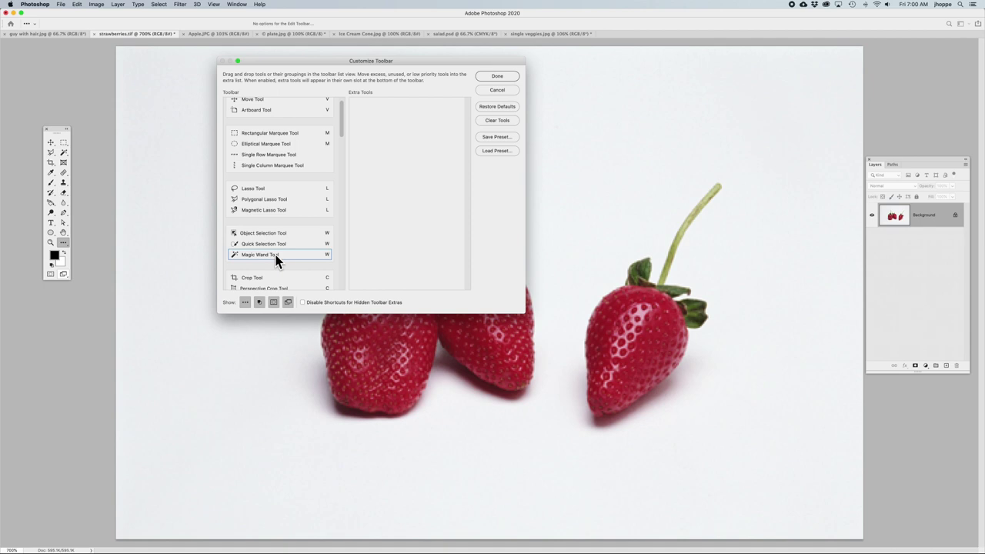
click(497, 76)
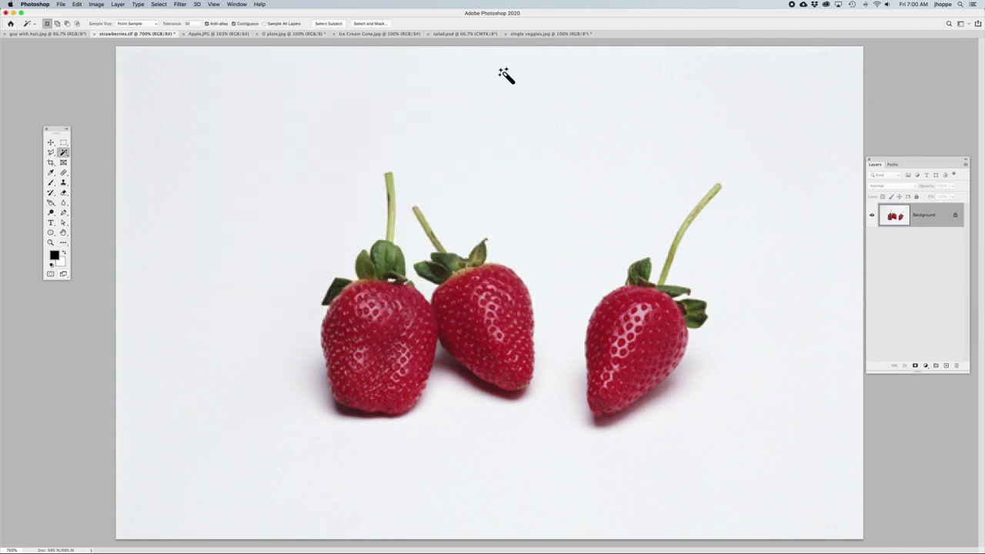
- Select the white background around the three strawberries with the Magic Wand tool
click(63, 153)
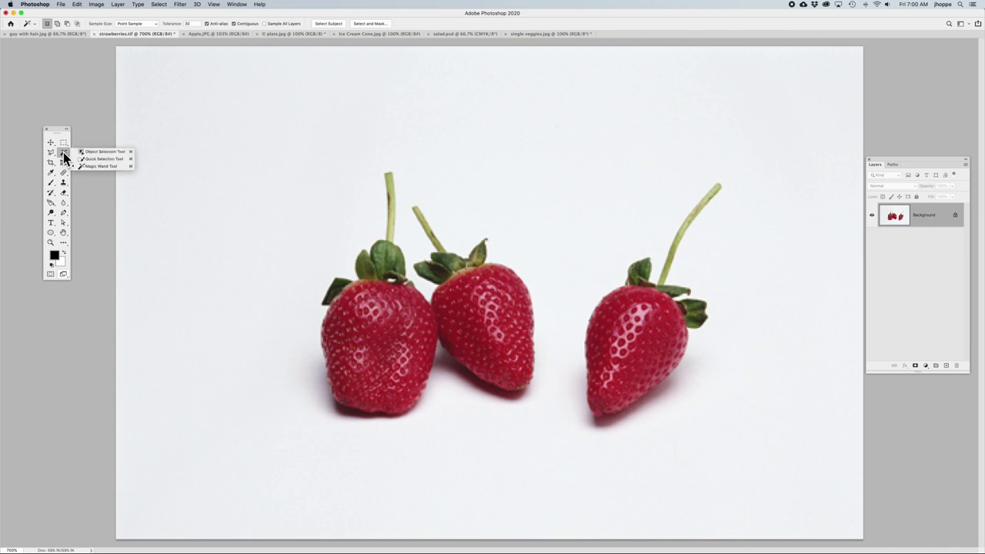
click(113, 166)
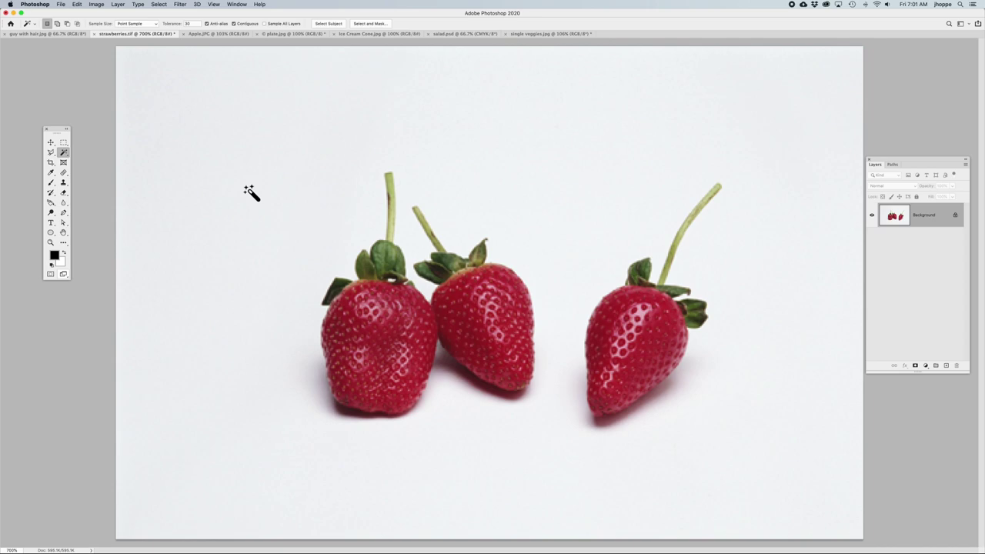
click(250, 204)
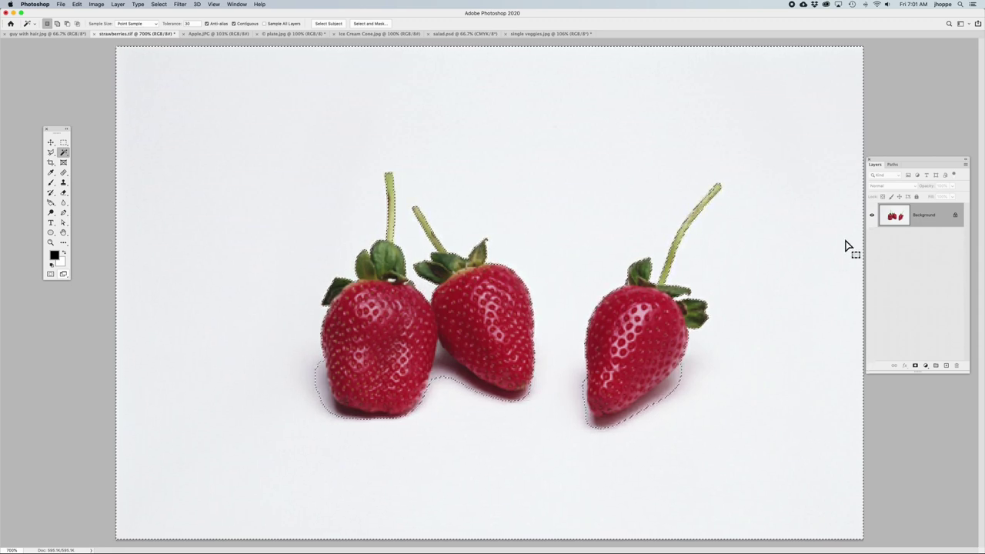
- Unlock the Background layer and delete the selected white area, then undo back to the original image
click(955, 219)
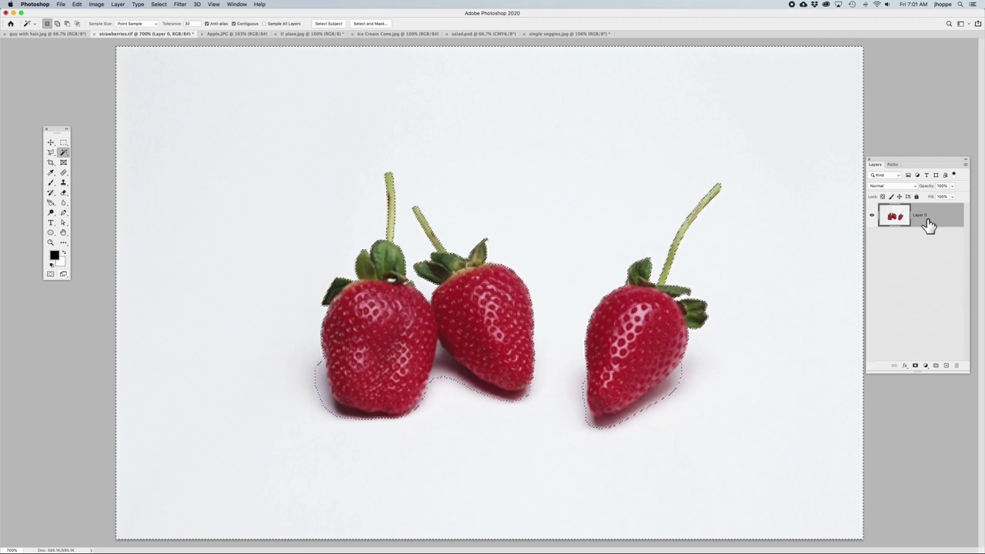
key(Delete)
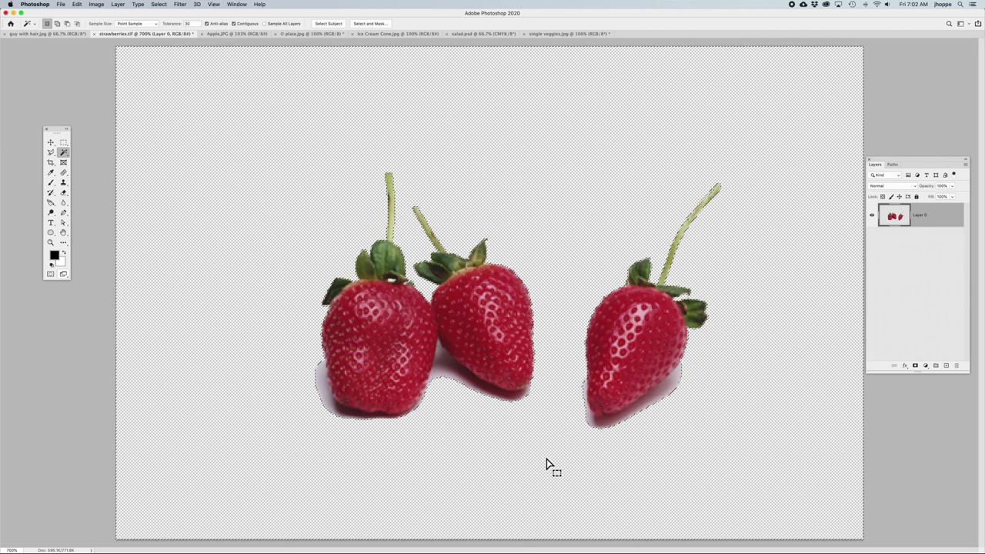
key(super+z)
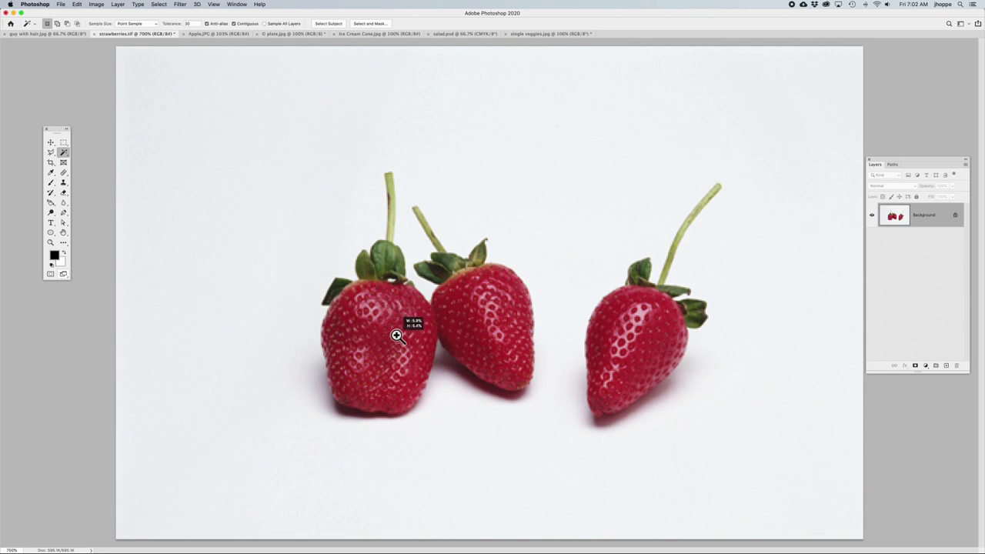
- Inspect the leftmost strawberry's pixels up close, sample its red flesh with the Magic Wand, and clear the selection
scroll(396, 335, up, 10)
key(super+minus)
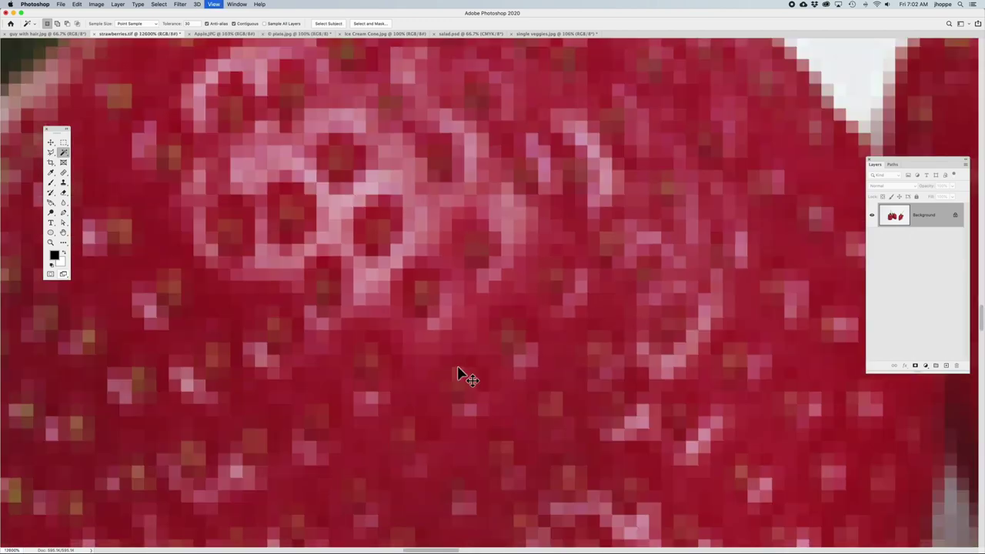
scroll(468, 391, down, 2)
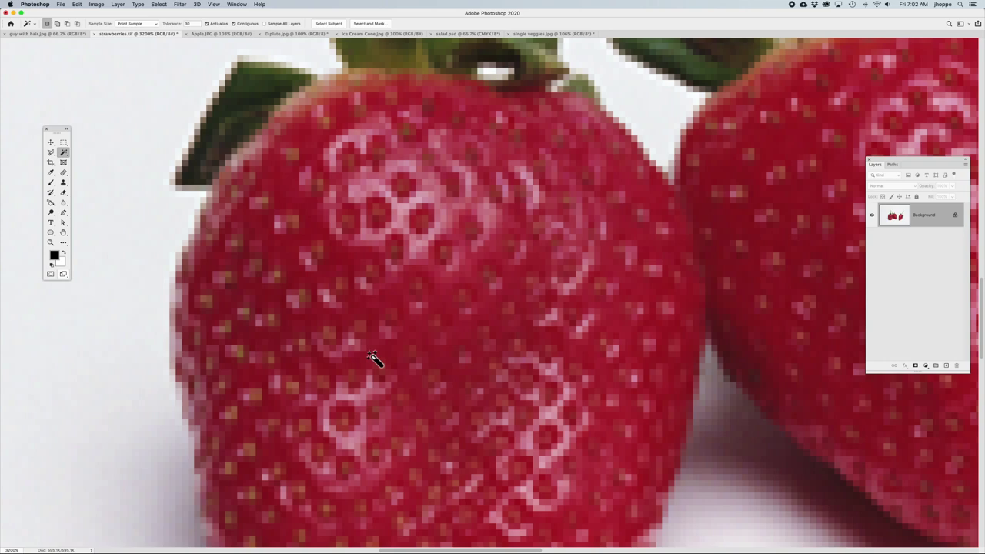
click(433, 327)
key(super+minus)
key(super+d)
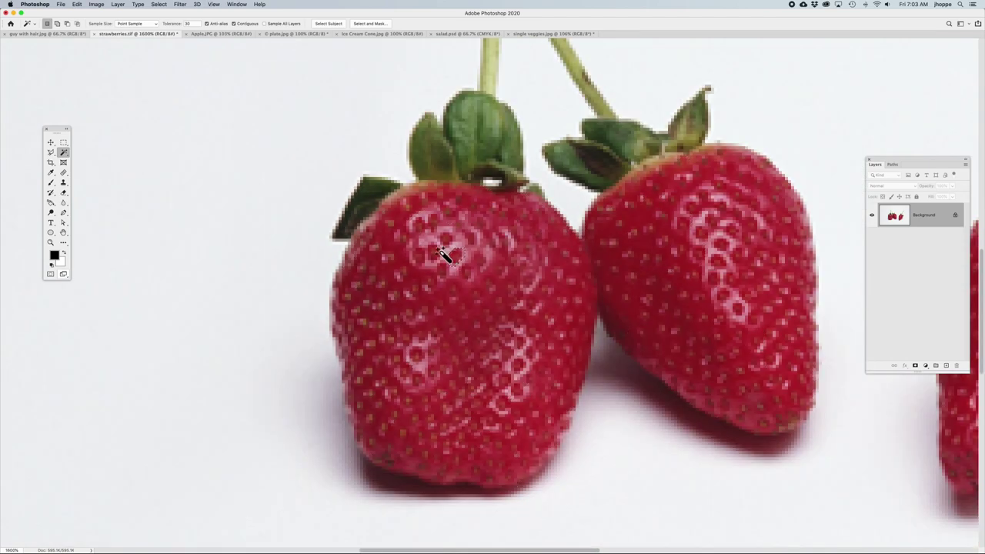
- Select the red area from the middle of the leftmost strawberry using Point Sample, examine it up close, and deselect
click(455, 339)
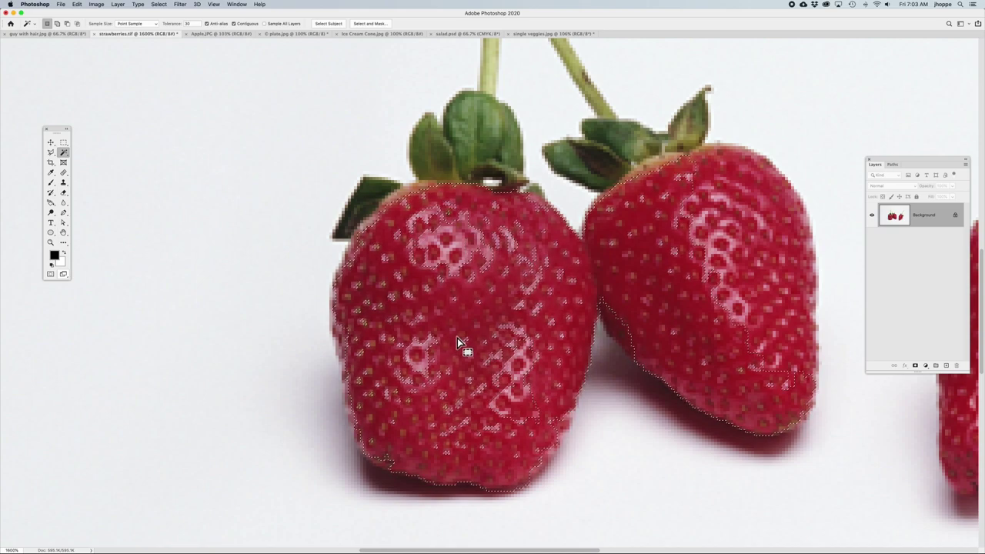
key(super+equal)
key(super+equal)
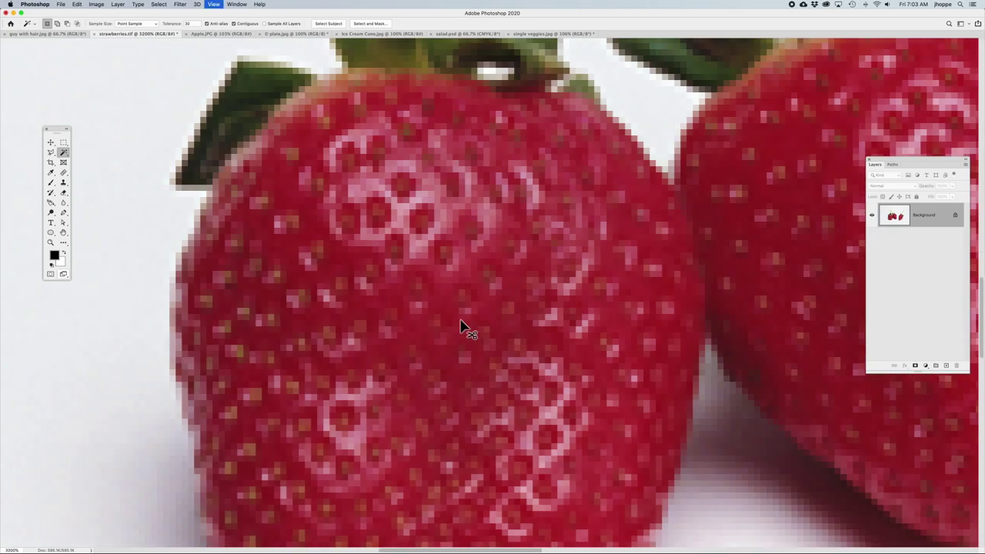
key(super+d)
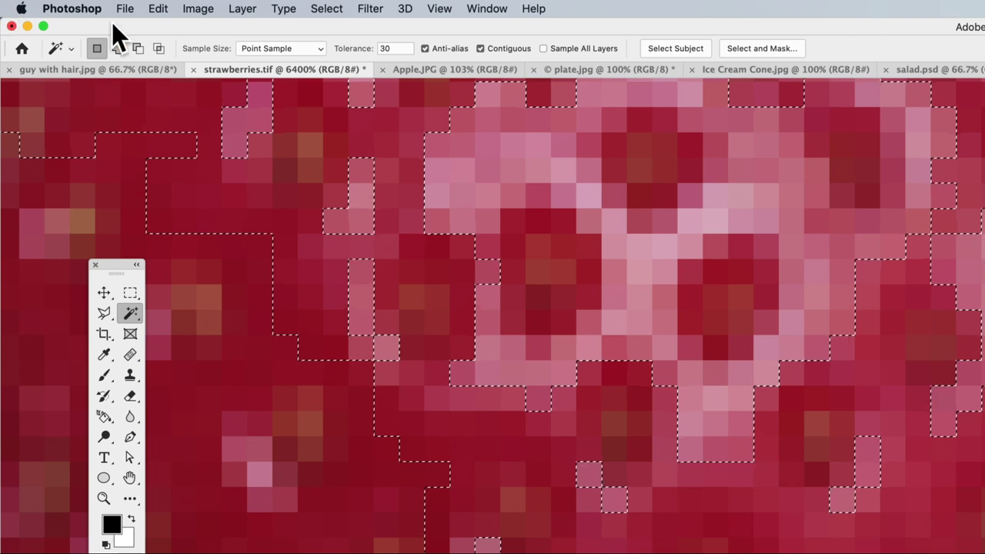
- Set the Magic Wand's sample size to 11 by 11 Average
click(264, 47)
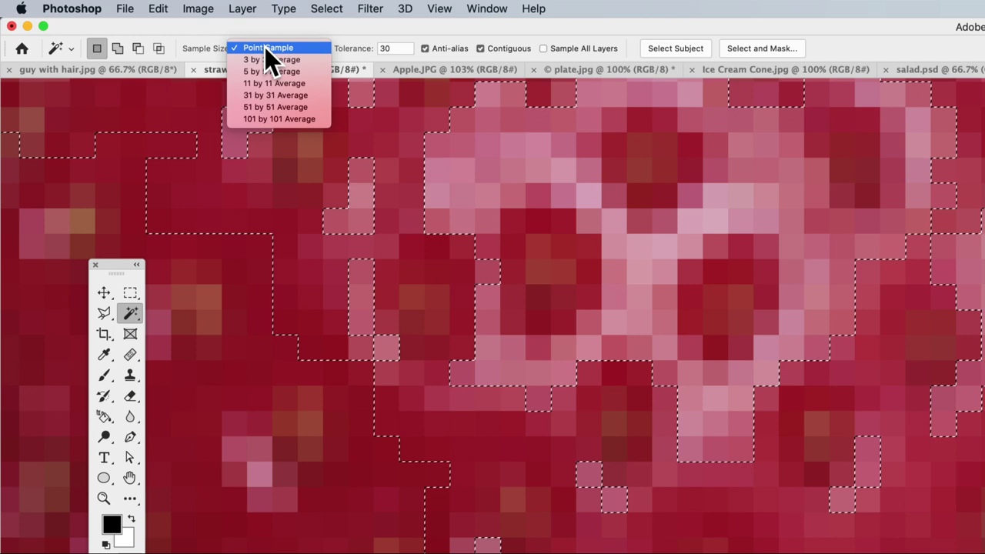
click(265, 47)
click(265, 47)
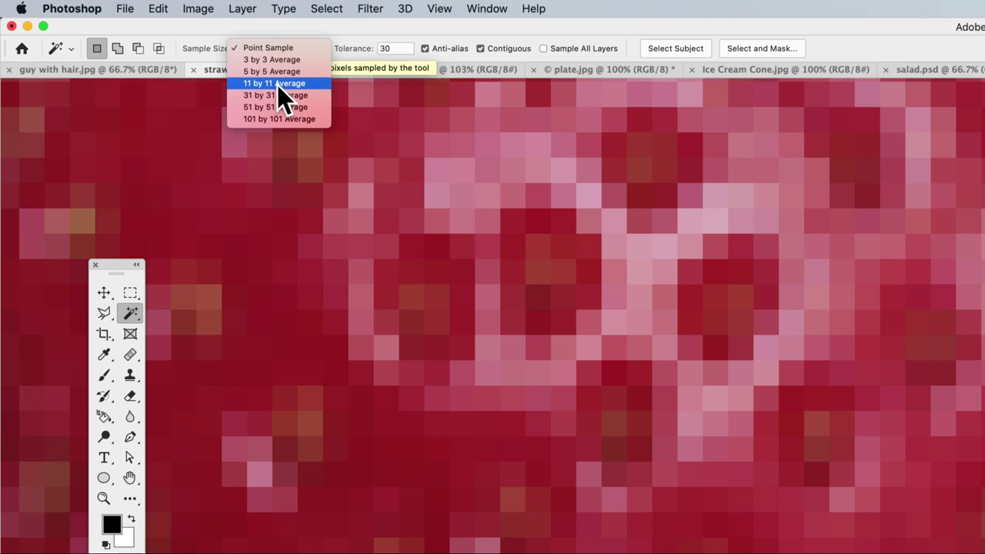
click(277, 83)
- Draw a rectangular marquee of about 10 by 9 pixels over the leftmost strawberry's highlights and fit the image in view
click(130, 292)
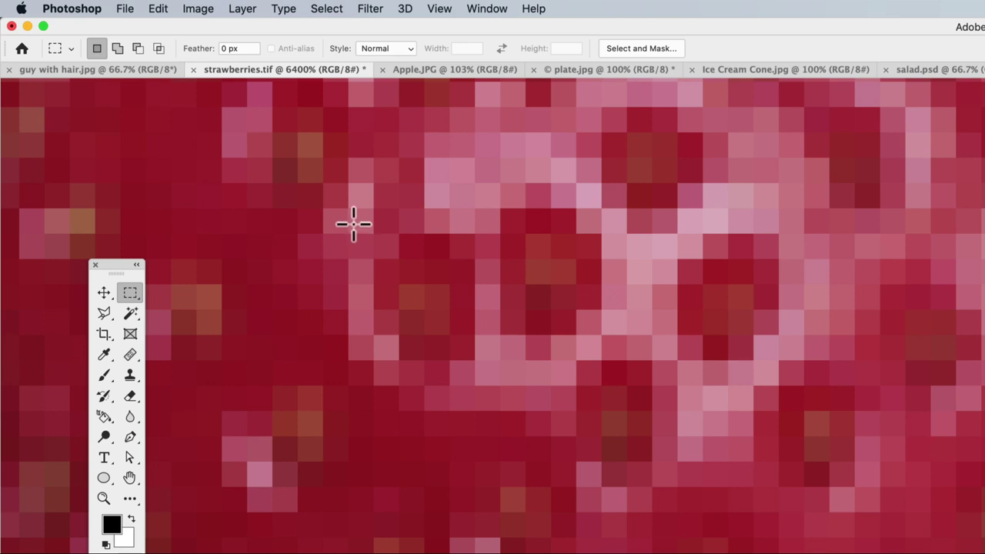
drag(330, 180, 558, 383)
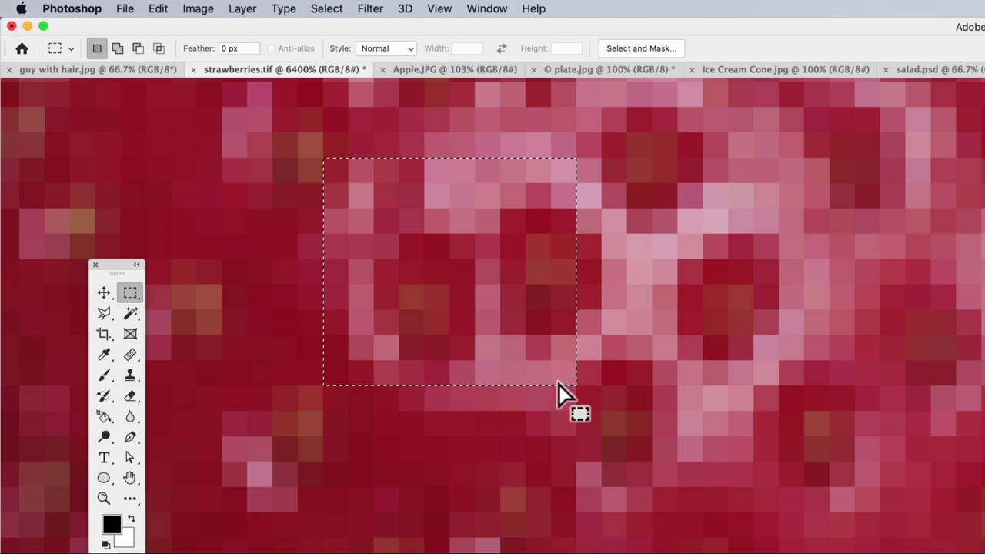
key(super+0)
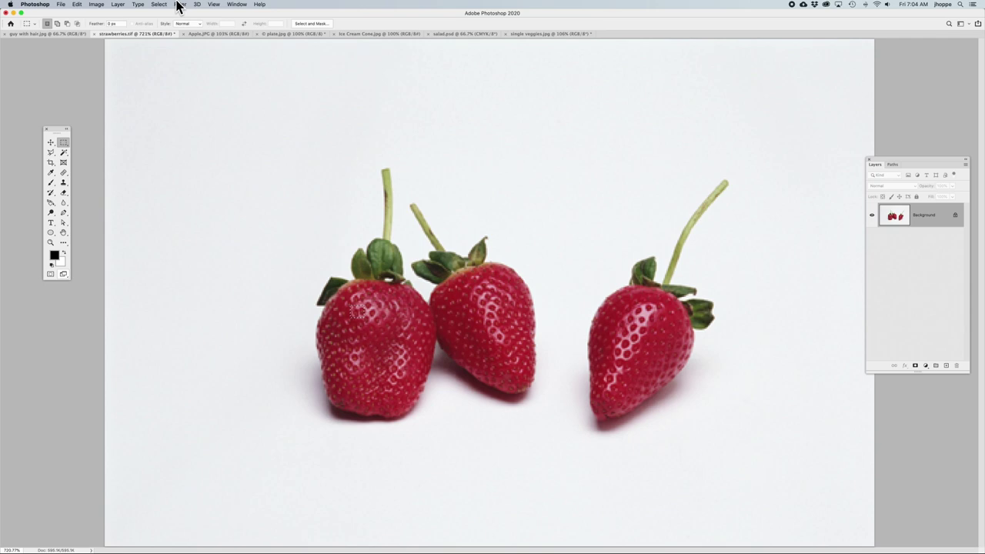
- Select the red flesh of the leftmost strawberry with the Magic Wand, keeping the sample size at 11 by 11 Average
key(w)
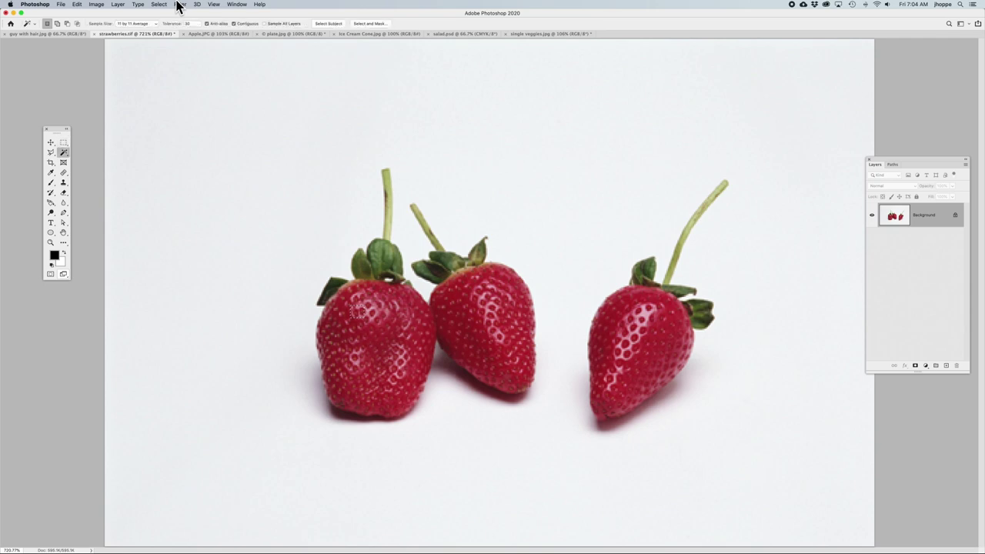
click(378, 348)
click(139, 25)
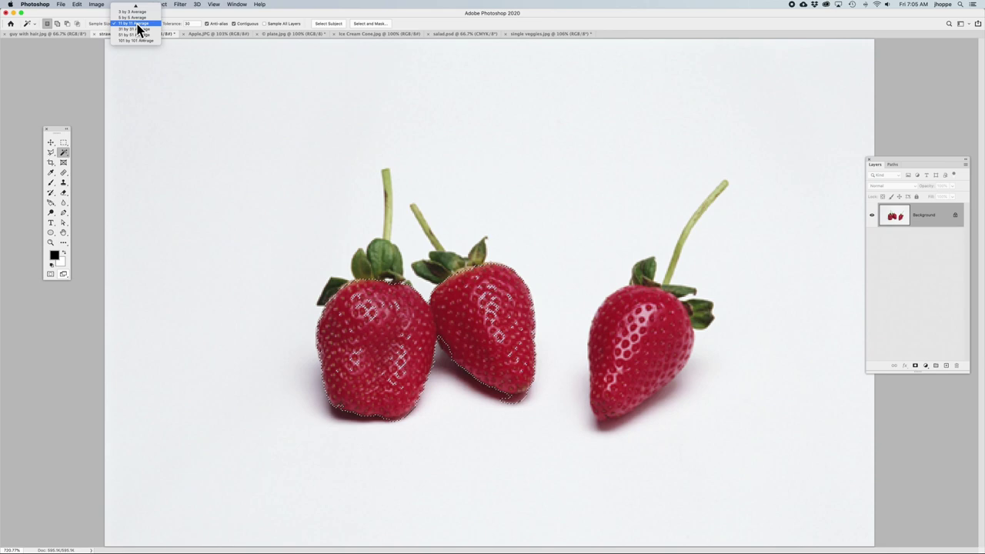
click(137, 24)
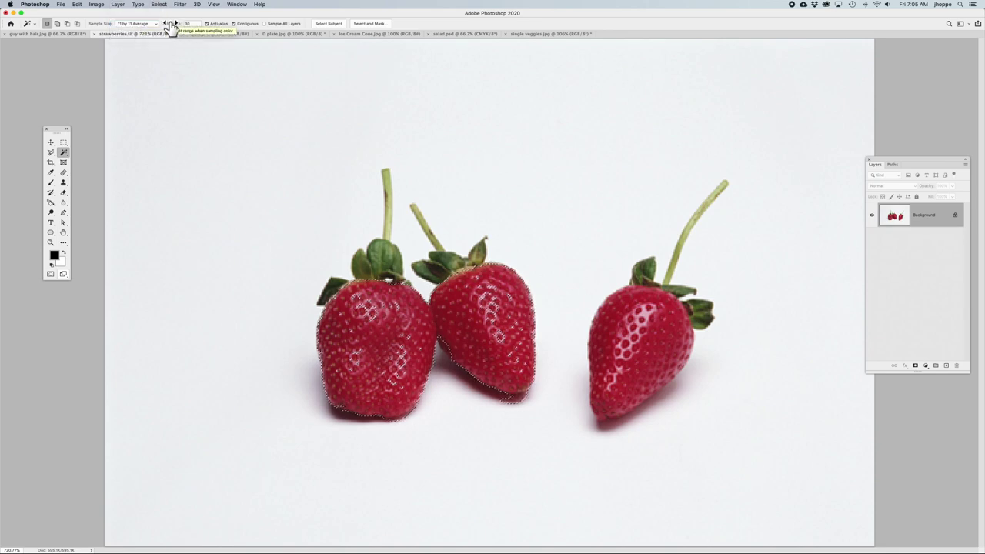
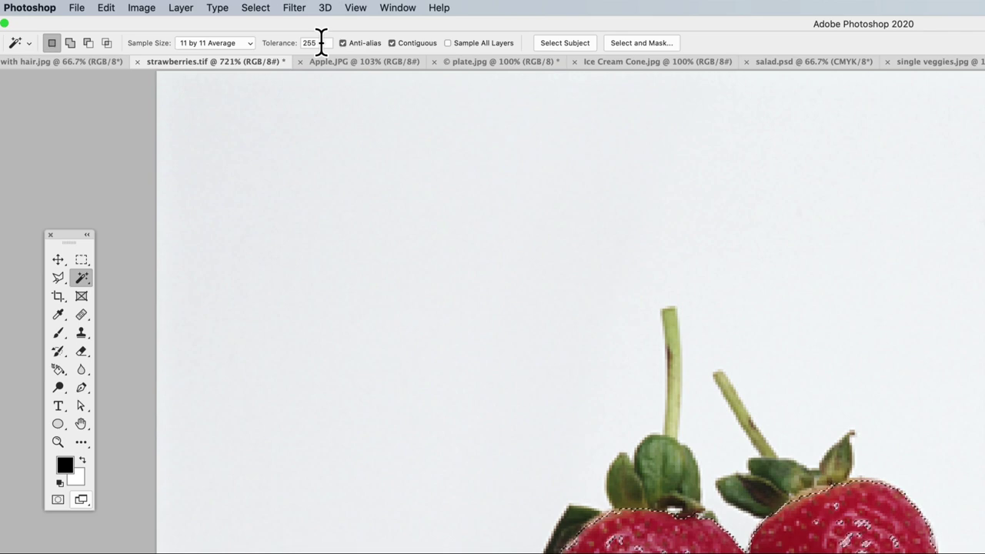
- Set the Magic Wand tolerance to 0 and sample the leftmost strawberry with the 11 by 11 Average
drag(321, 42, 288, 41)
text(0)
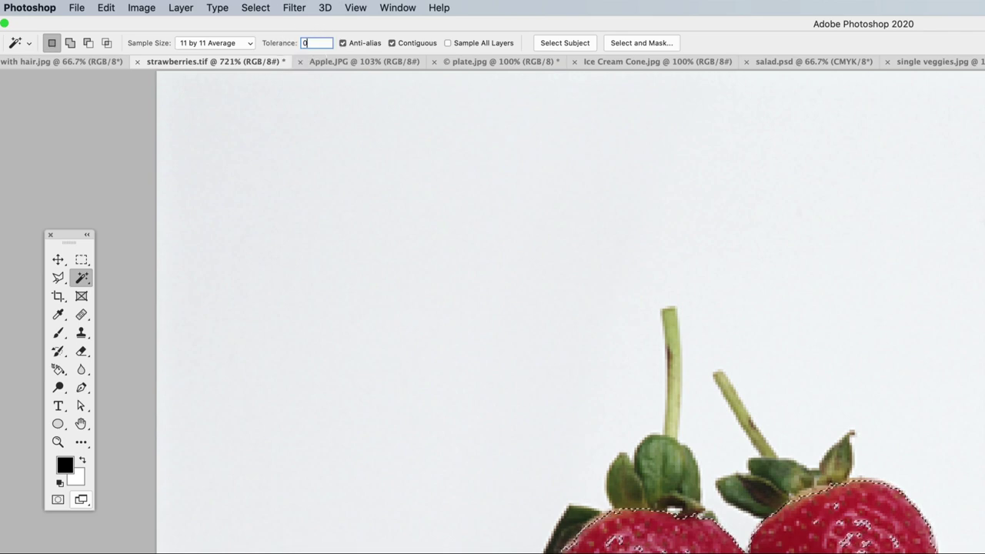
click(510, 230)
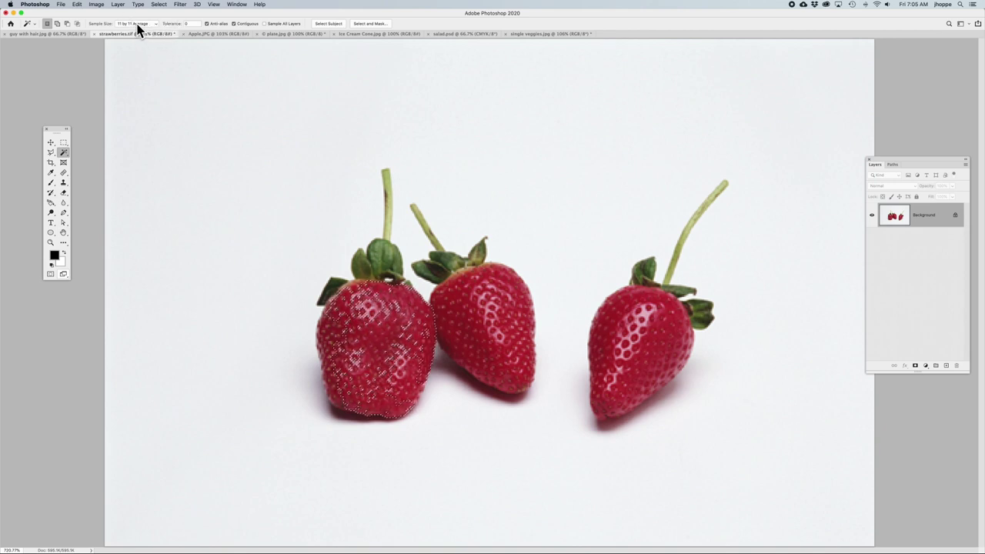
mouse_move(176, 31)
mouse_down()
mouse_move(196, 31)
mouse_move(172, 31)
mouse_up()
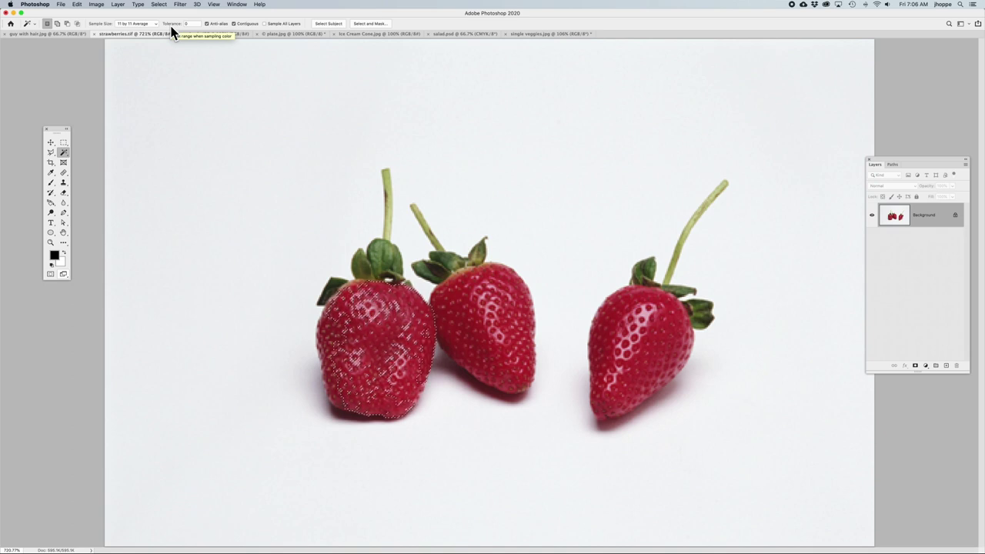
- Set the sample size to Point Sample, select a spot on the leftmost strawberry, and inspect the selected pixels up close
click(134, 24)
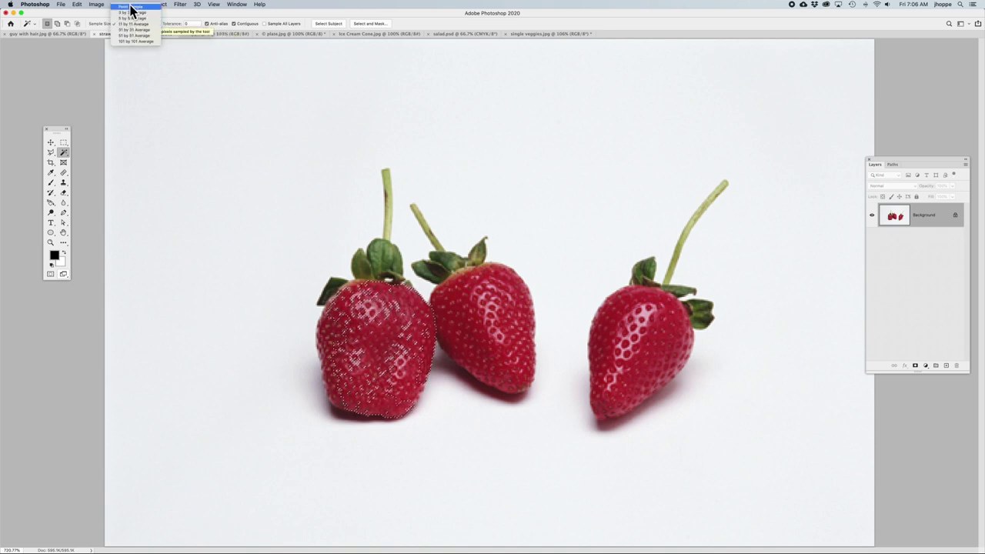
click(131, 7)
click(377, 337)
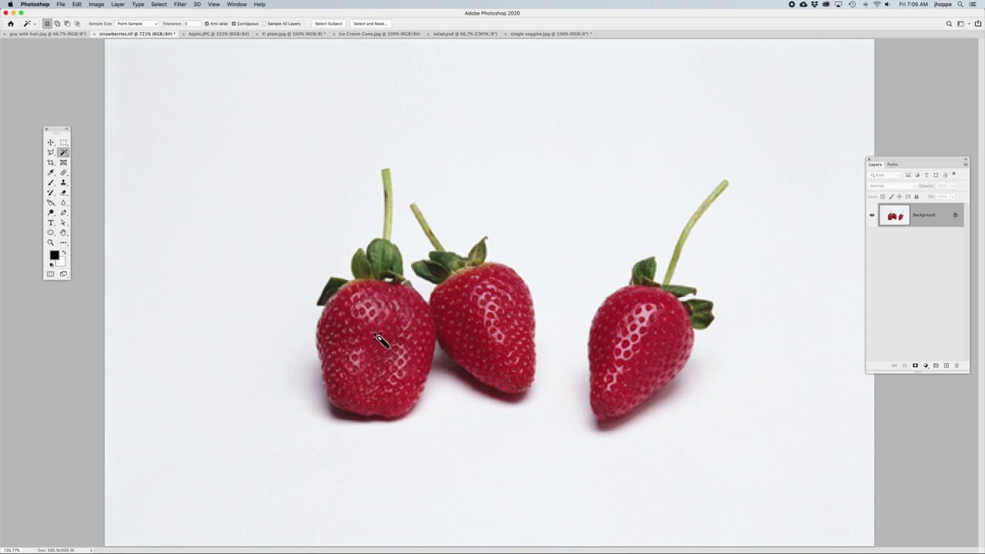
drag(364, 331, 403, 347)
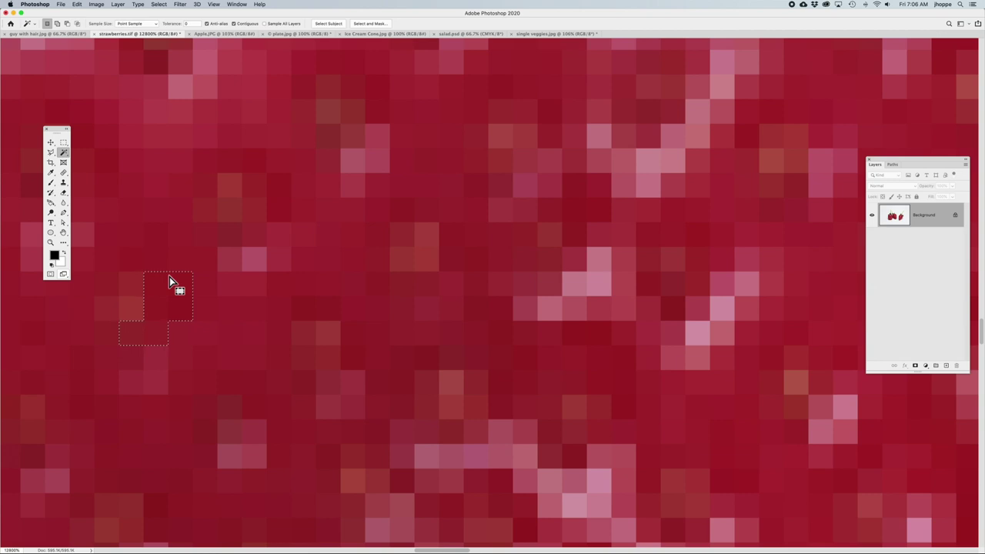
- Set the sample size back to 11 by 11 Average and select the red flesh of the leftmost strawberry
click(127, 23)
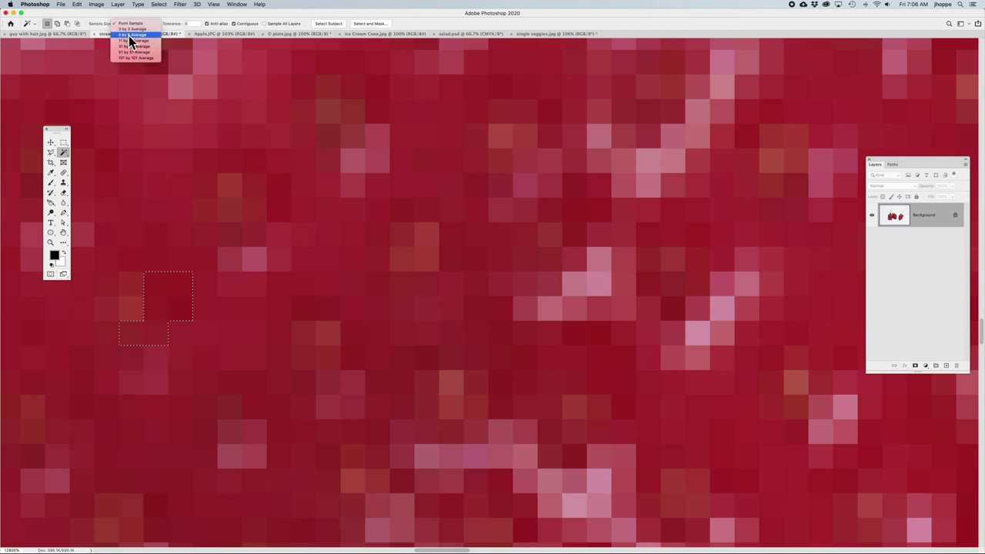
click(128, 40)
key(super+minus)
key(super+minus)
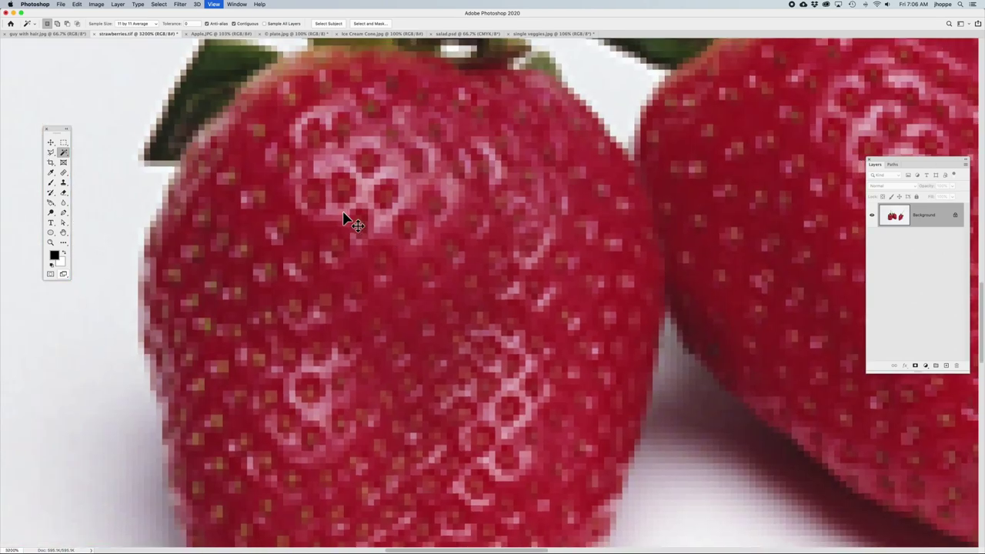
key(super+minus)
click(346, 220)
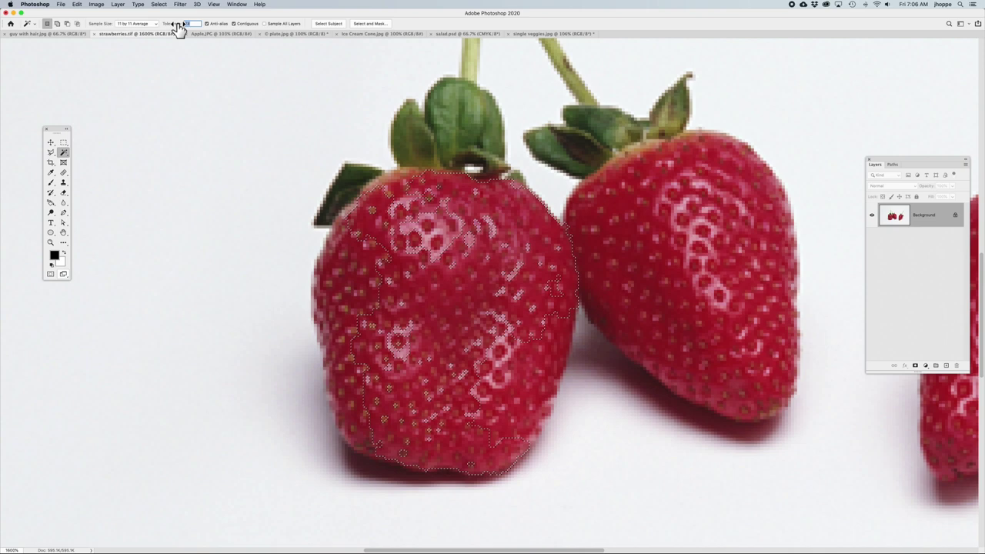
- Set the Magic Wand tolerance to 25 and clear the current selection
text(25)
key(Return)
key(super+d)
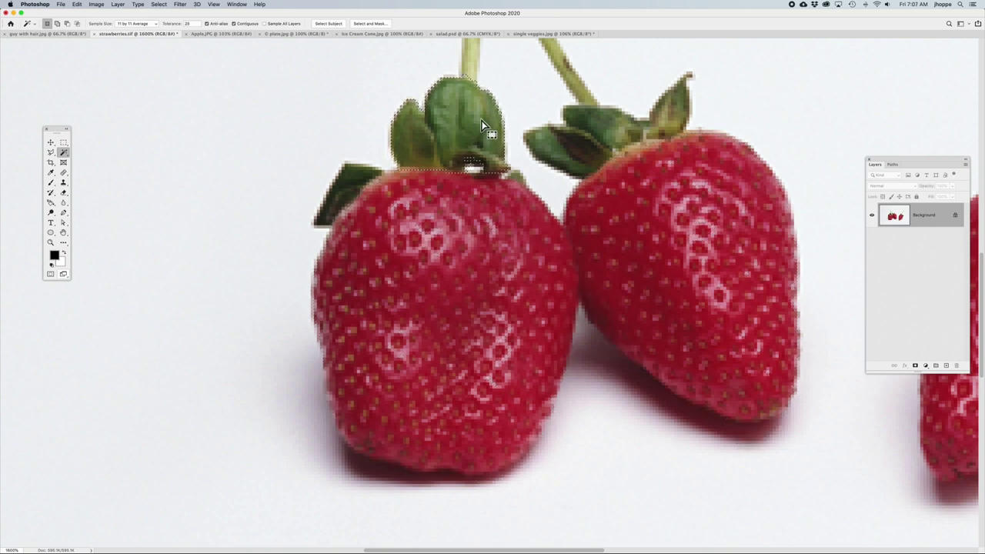
- Select the red flesh of the two touching strawberries with the Magic Wand
scroll(483, 126, down, 1)
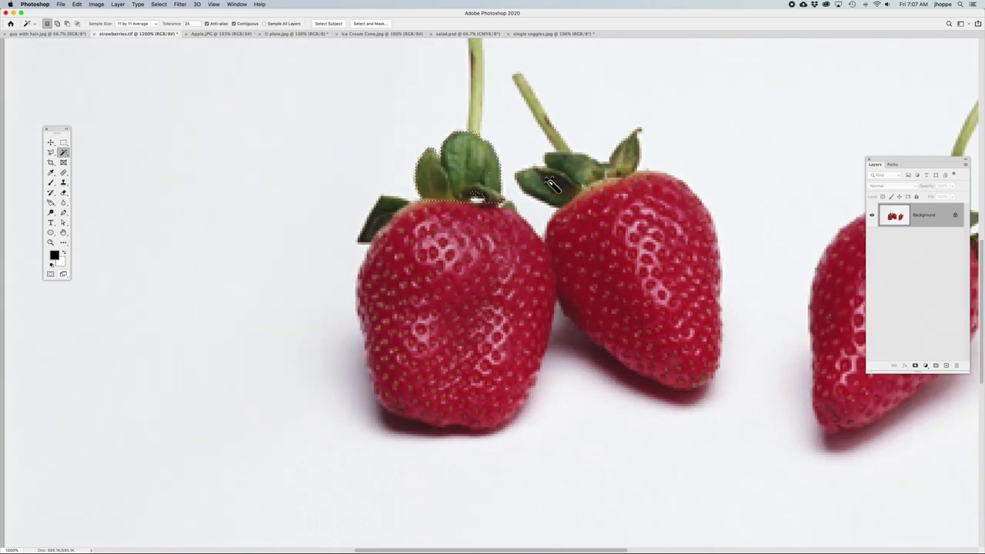
click(469, 292)
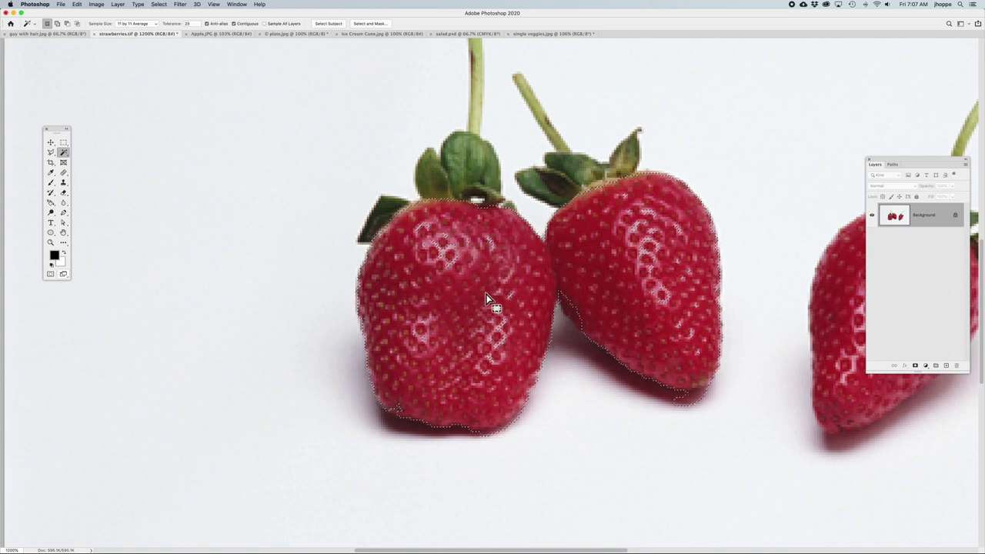
- Turn off Contiguous and sample the red flesh, then the green leaves, so matching colors across the whole image are selected
click(235, 24)
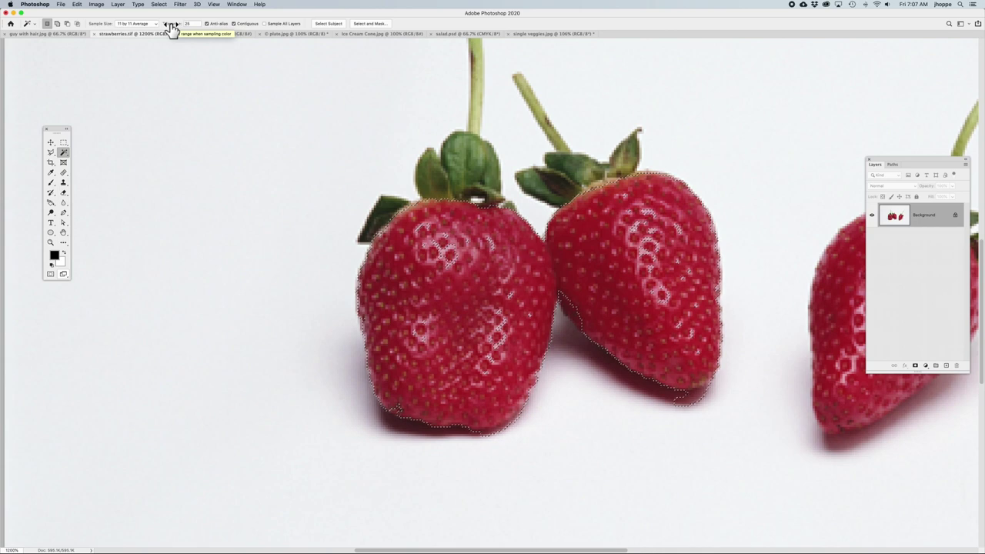
click(235, 24)
key(super+d)
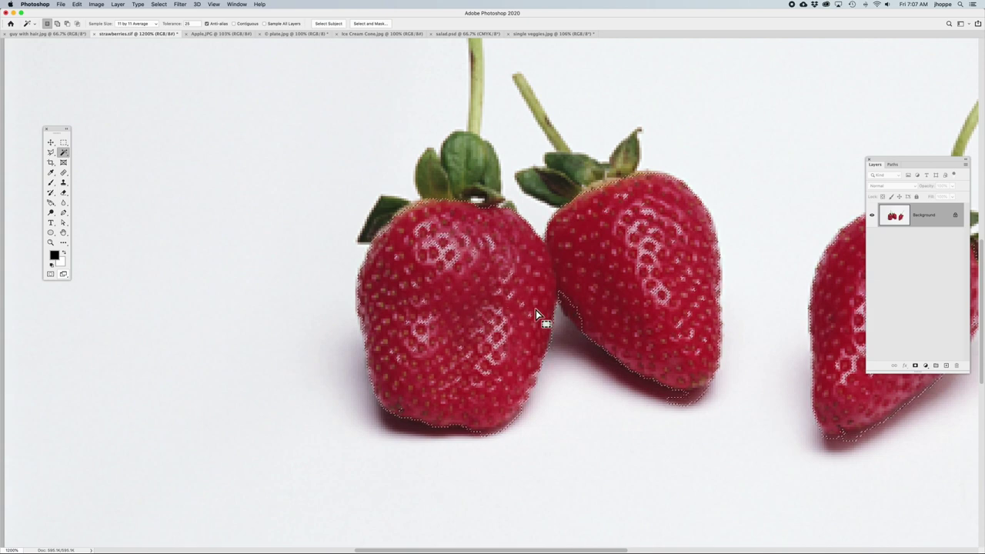
drag(556, 310, 456, 316)
click(800, 315)
click(358, 174)
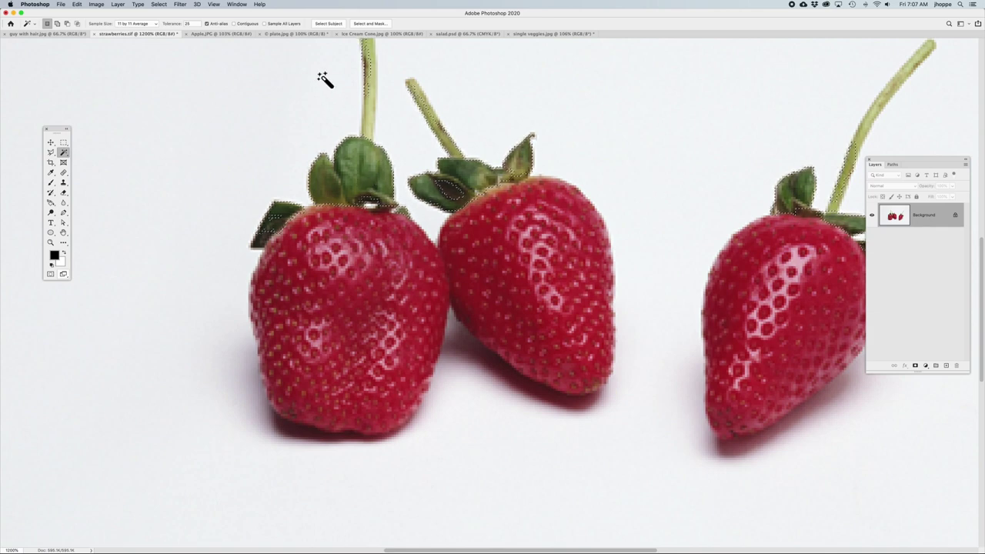
- Turn Contiguous back on, clear the selection, and select the green leaves atop the leftmost strawberry
click(235, 24)
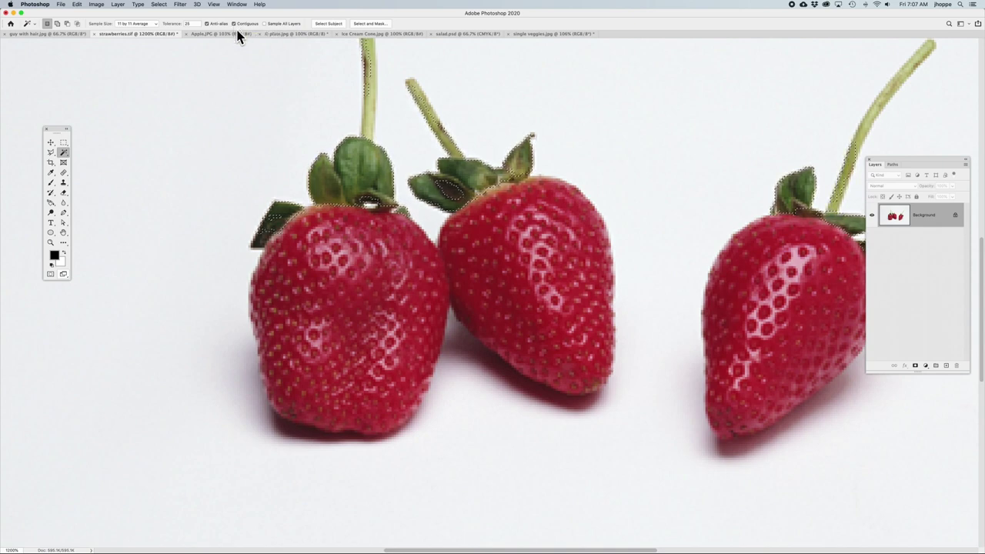
key(ctrl+d)
click(354, 173)
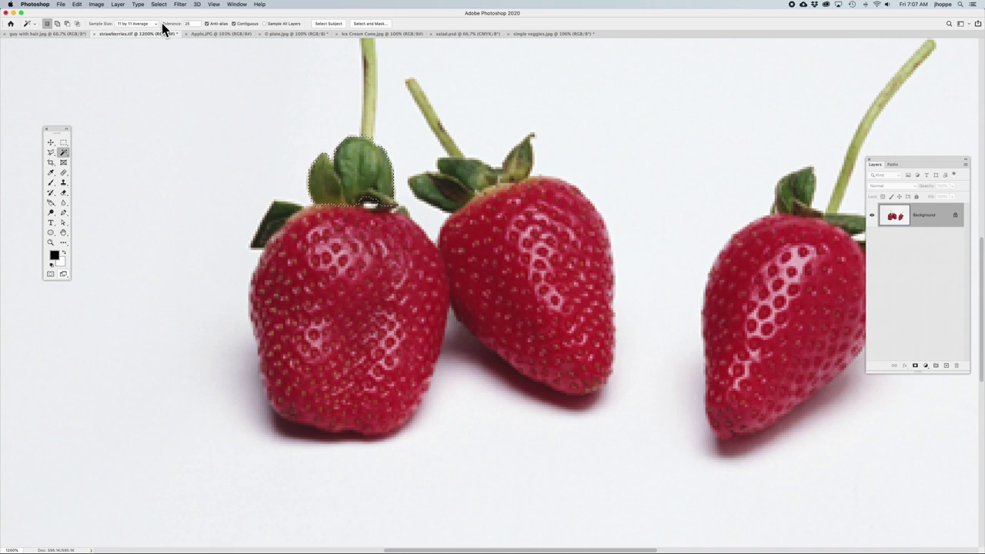
- Use the Magic Wand's add-to-selection mode to sample the separate green leaves on the leftmost and middle strawberries
key(super+d)
key(shift)
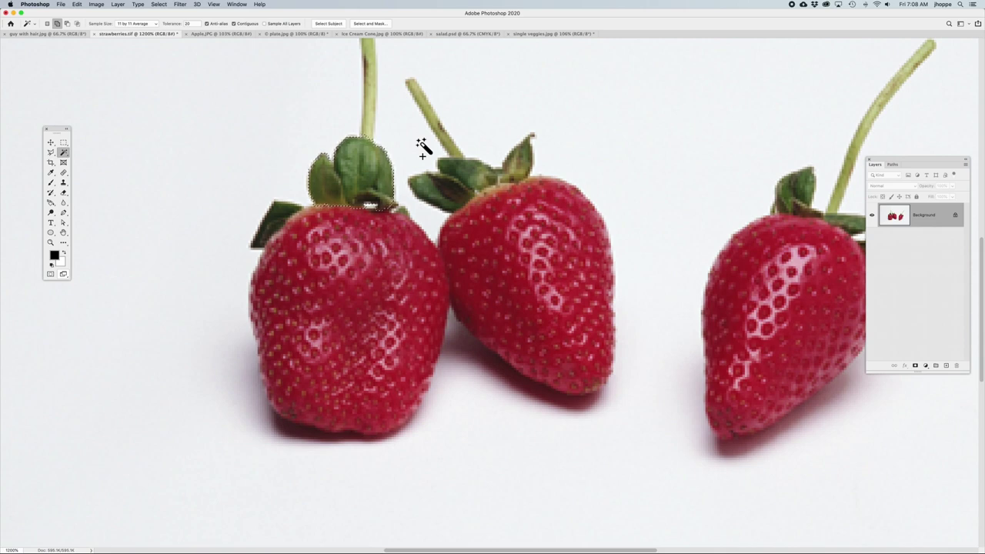
shift+click(433, 165)
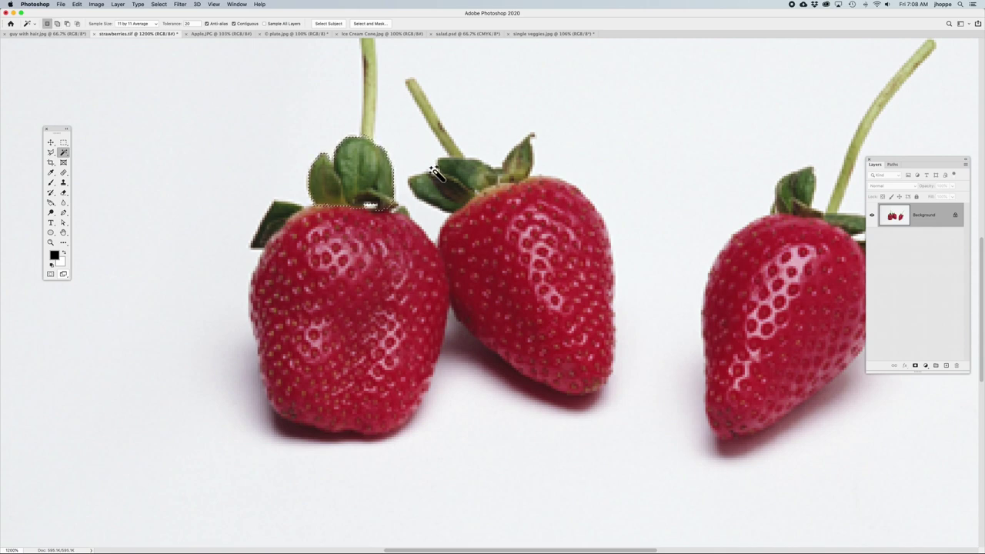
shift+click(366, 182)
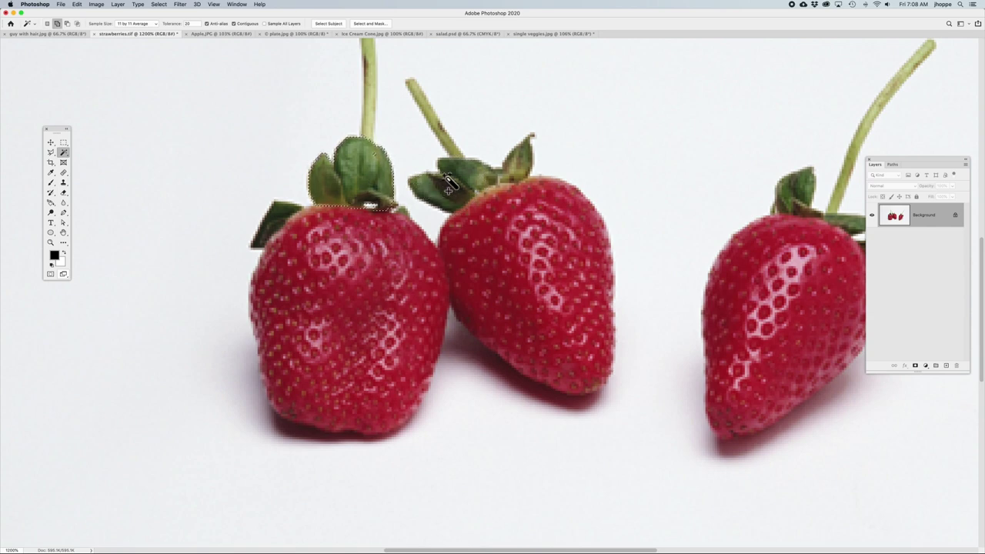
shift+click(523, 167)
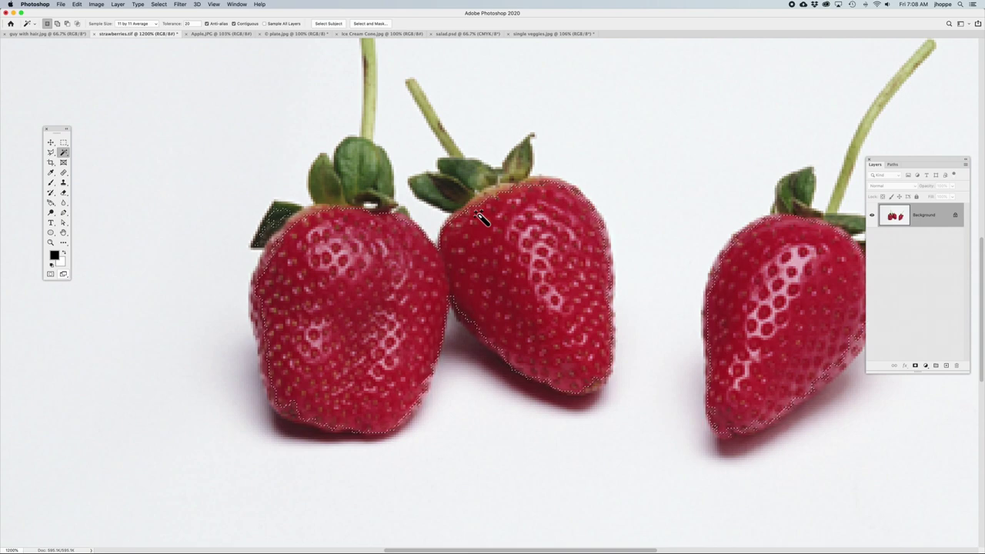
- Clear the selection and switch to the Quick Selection tool
key(super+d)
right_click(65, 154)
click(87, 159)
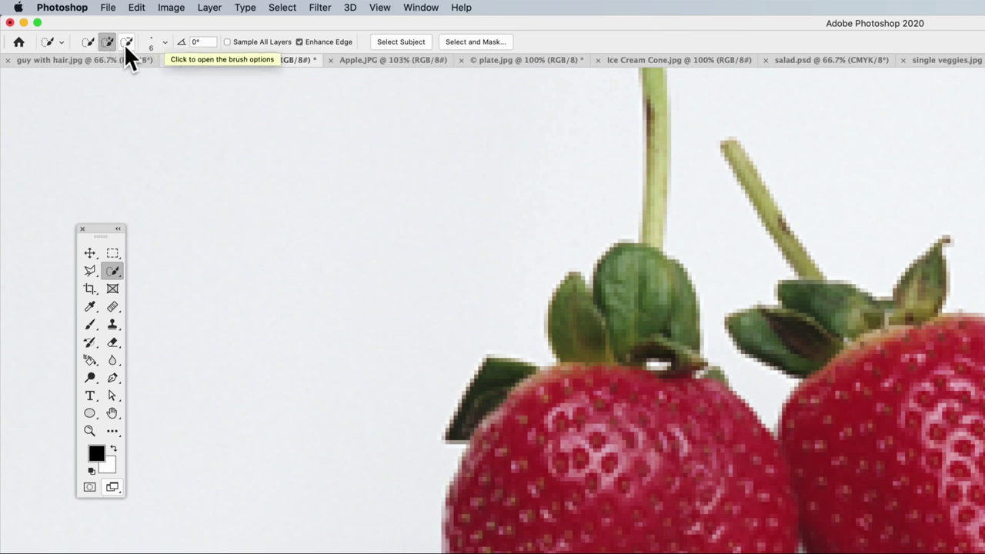
- Review the Quick Selection brush's size, hardness, spacing, angle and roundness settings
click(165, 43)
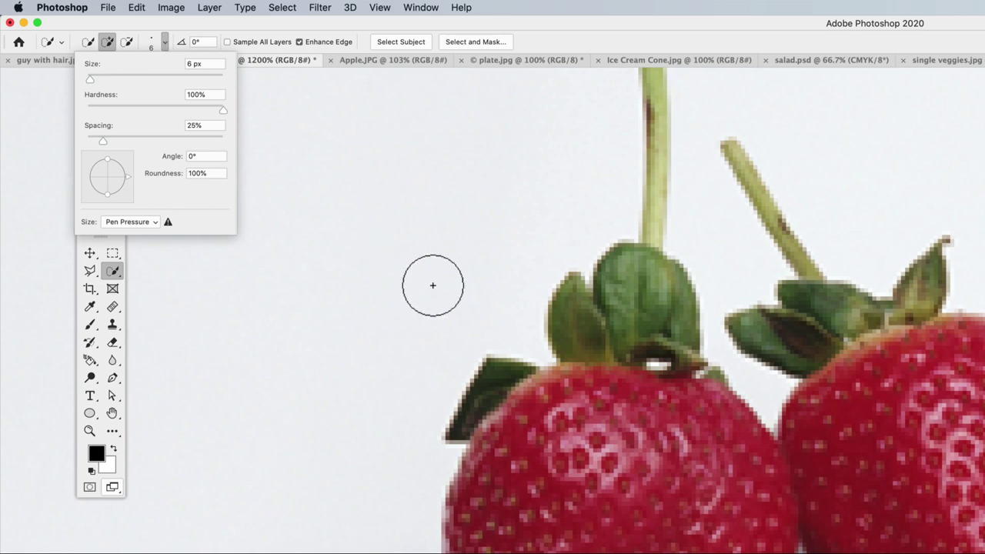
click(164, 45)
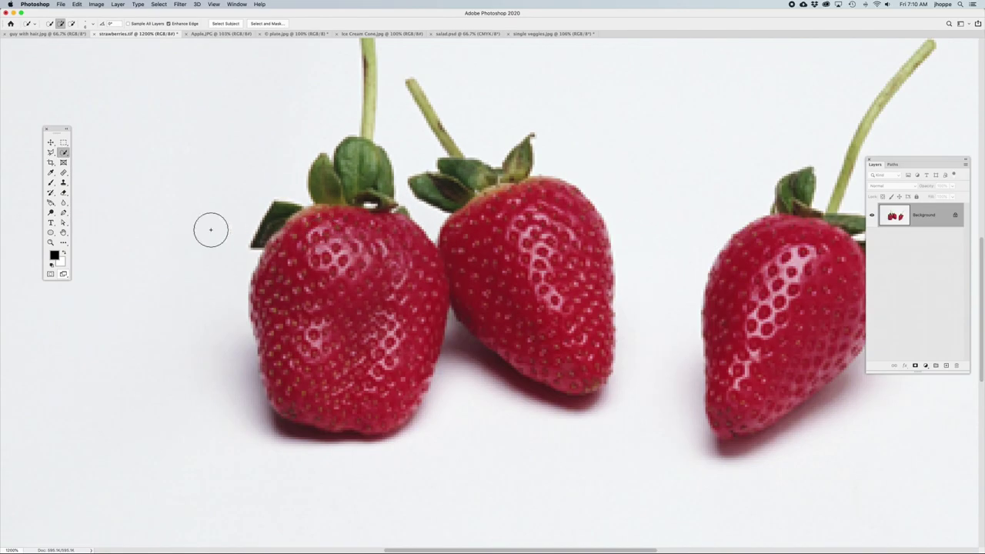
- Enlarge the Quick Selection brush in increments and shrink it back to a small size
key(bracketright)
key(bracketright)
key(bracketright)
key(bracketright)
key(bracketright)
key(bracketright)
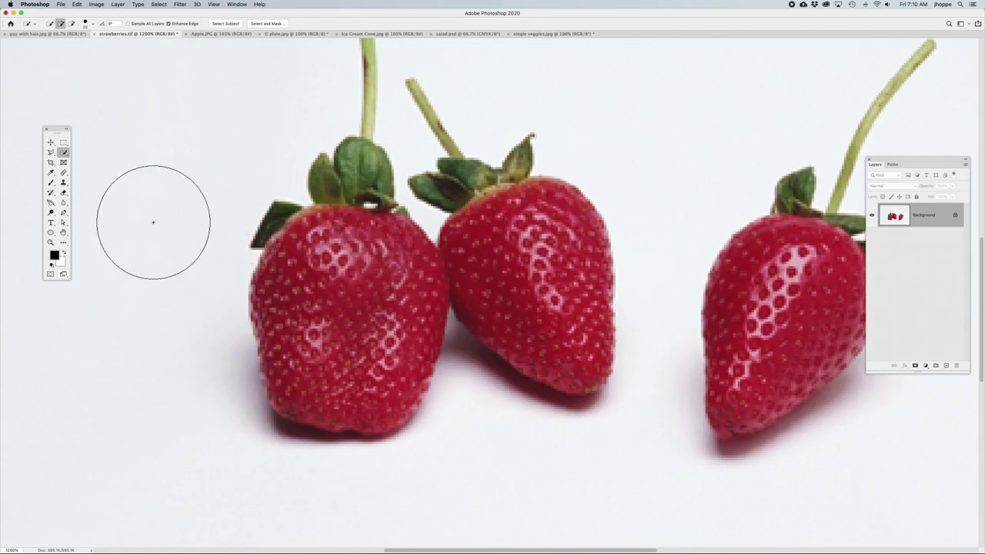
key(bracketleft)
key(bracketleft)
key(bracketleft)
key(bracketleft)
key(bracketleft)
key(bracketleft)
key(bracketleft)
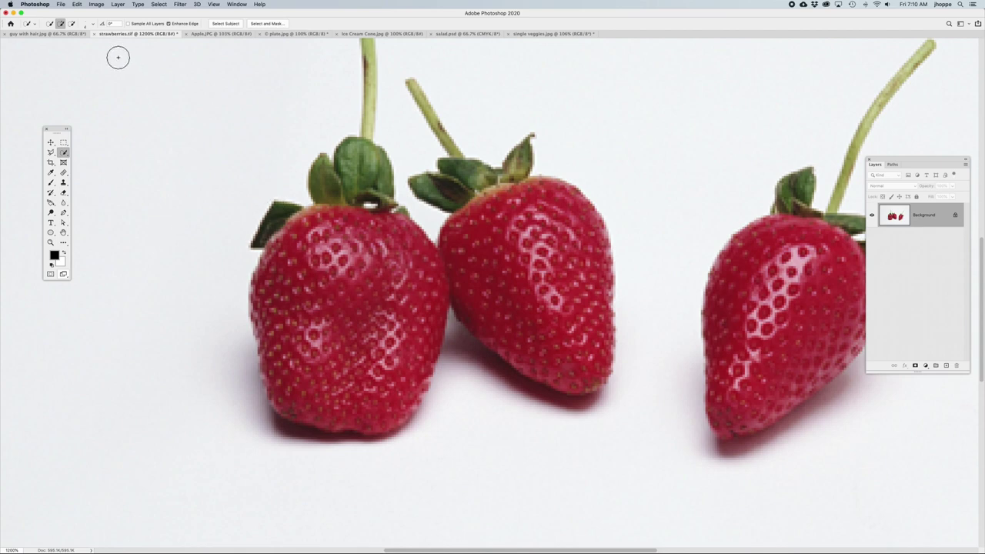
- Enlarge the Quick Selection brush in Add to Selection mode until it nearly spans the leftmost strawberry's body
click(62, 25)
key(bracketright)
key(bracketright)
key(bracketright)
key(bracketright)
key(bracketright)
key(bracketright)
key(bracketright)
key(bracketright)
key(bracketright)
key(bracketright)
key(bracketright)
key(bracketright)
key(bracketright)
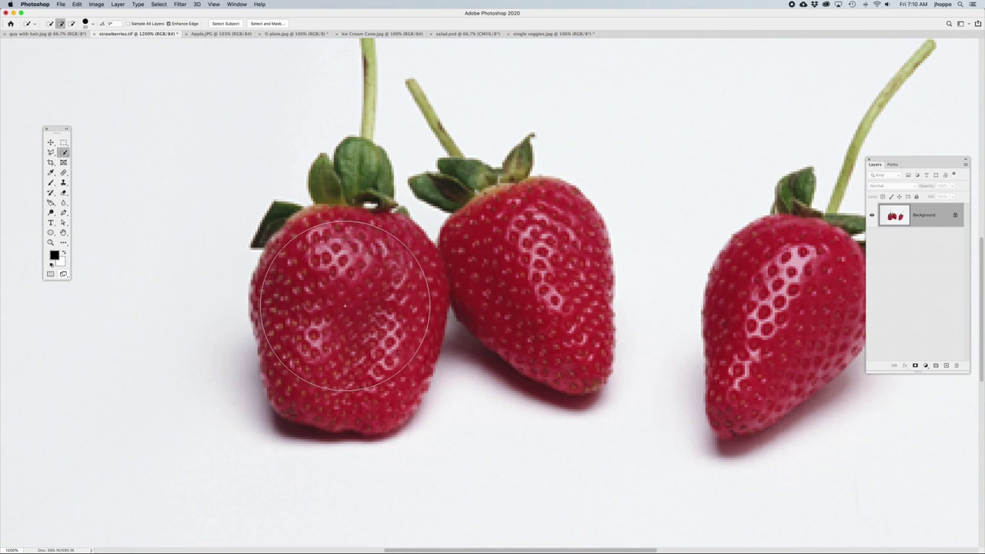
- Reduce the Quick Selection brush to a small size and select the red body of the leftmost strawberry
key(bracketleft)
key(bracketleft)
key(bracketleft)
key(bracketleft)
key(bracketleft)
key(bracketleft)
key(bracketleft)
key(bracketleft)
key(bracketleft)
key(bracketleft)
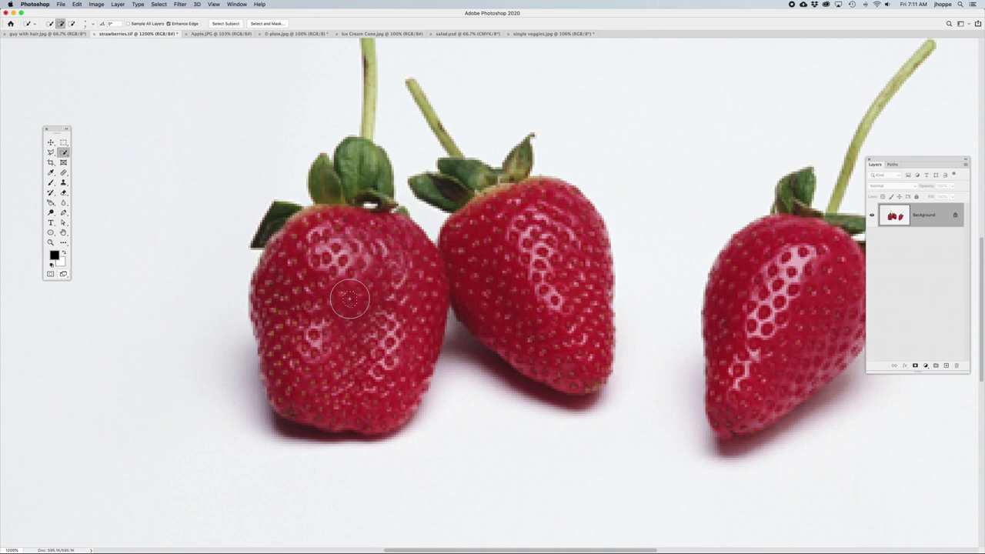
click(350, 300)
mouse_move(350, 300)
mouse_down()
mouse_move(319, 266)
mouse_move(298, 324)
mouse_move(323, 377)
mouse_move(369, 400)
mouse_move(415, 255)
mouse_move(407, 264)
mouse_up()
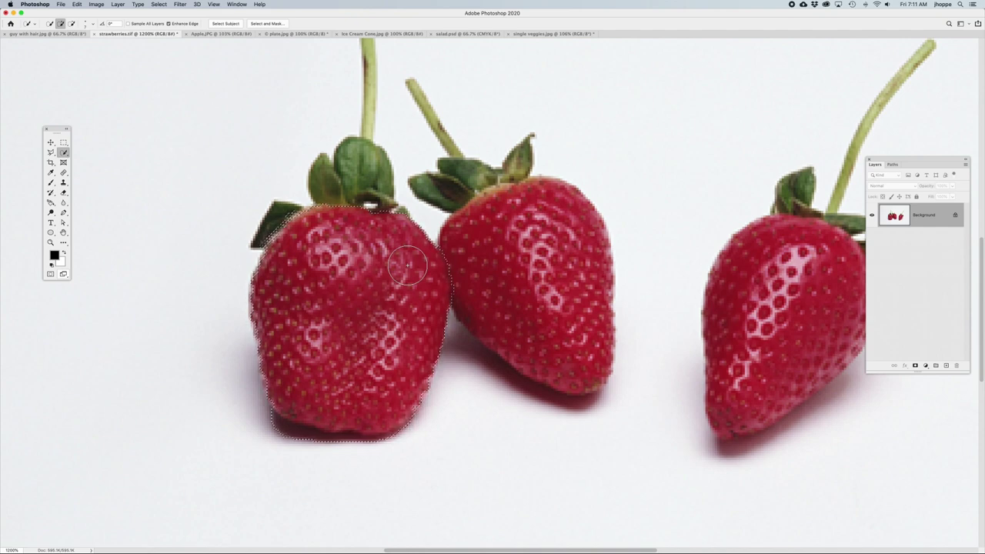
key(super+d)
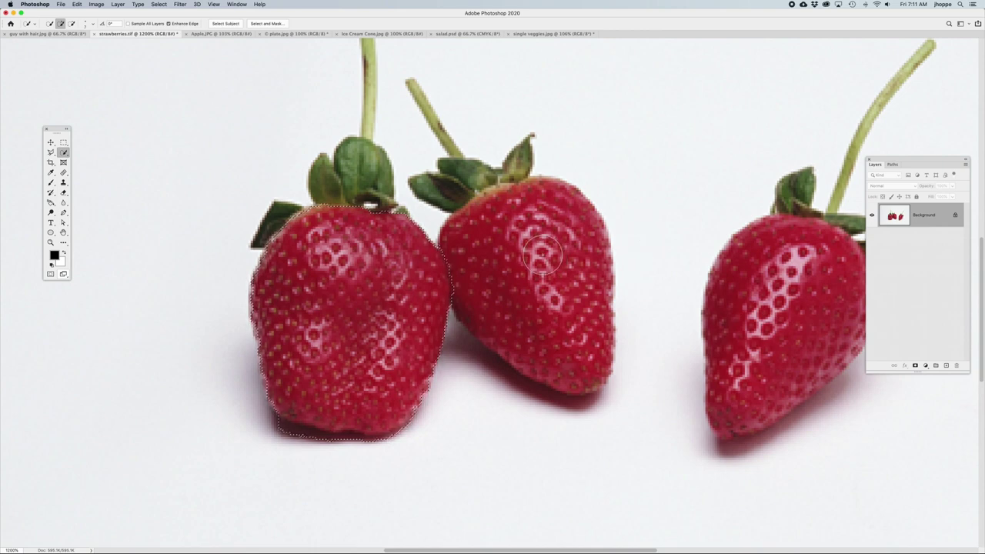
- Extend the selection over the middle strawberry's red body and undo the stroke that spills into the rightmost strawberry
mouse_move(515, 261)
mouse_down()
mouse_move(545, 256)
mouse_move(524, 301)
mouse_up()
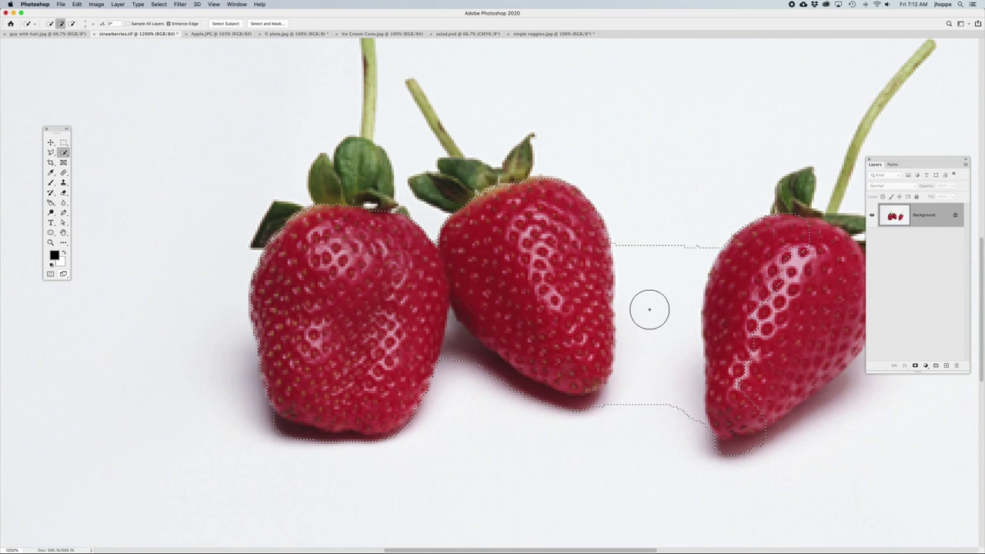
key(super+z)
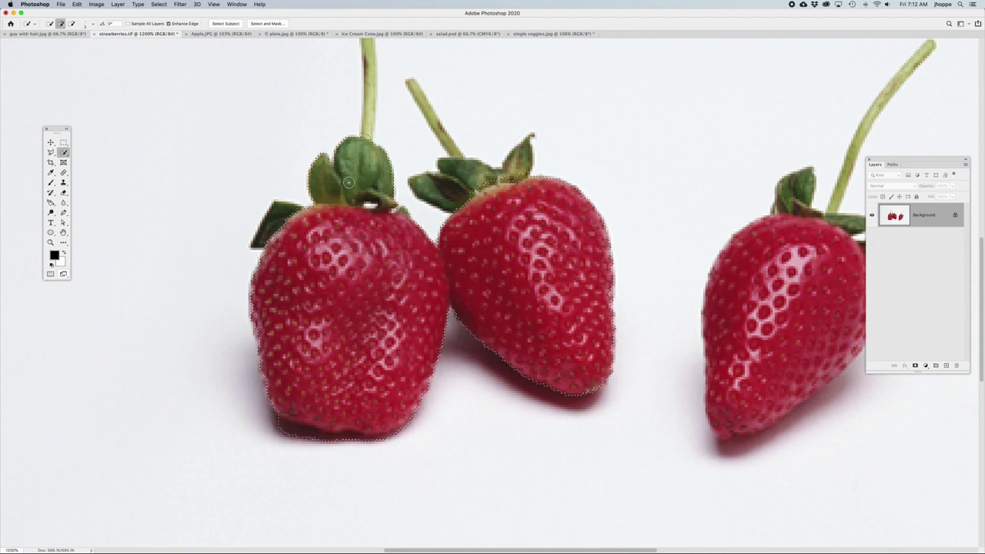
- Add the remaining leaves of both touching strawberries and the middle strawberry's thin stem to the selection
click(274, 223)
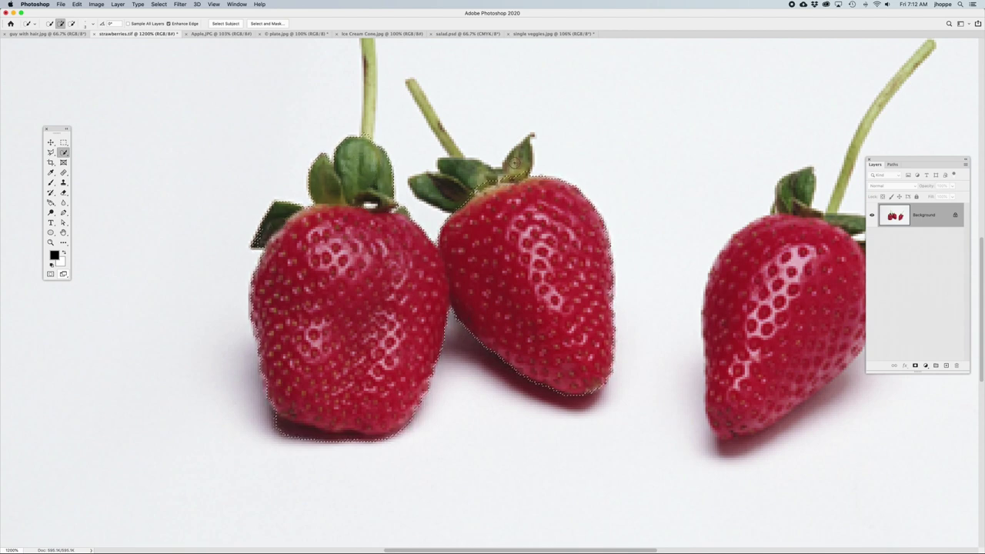
drag(463, 185, 464, 178)
drag(394, 67, 451, 115)
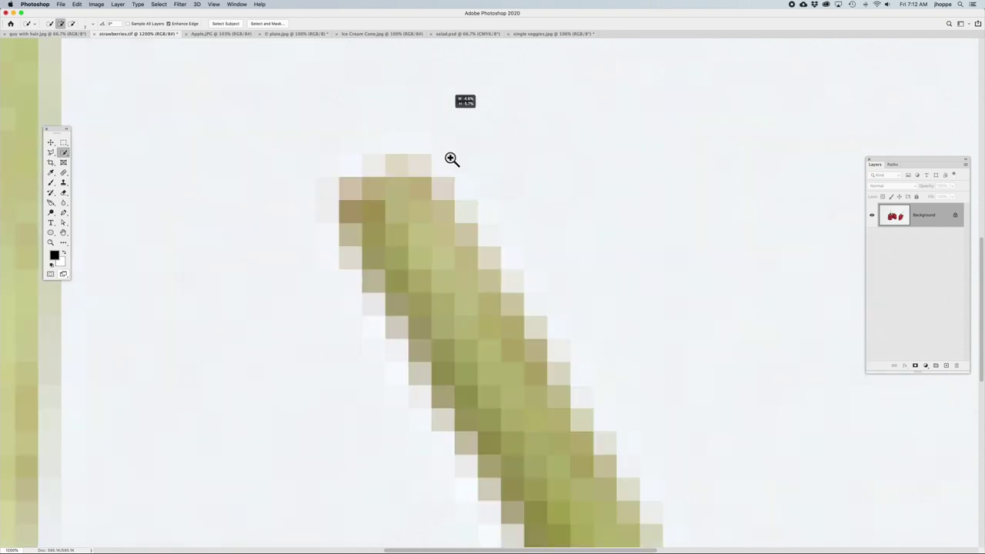
click(419, 240)
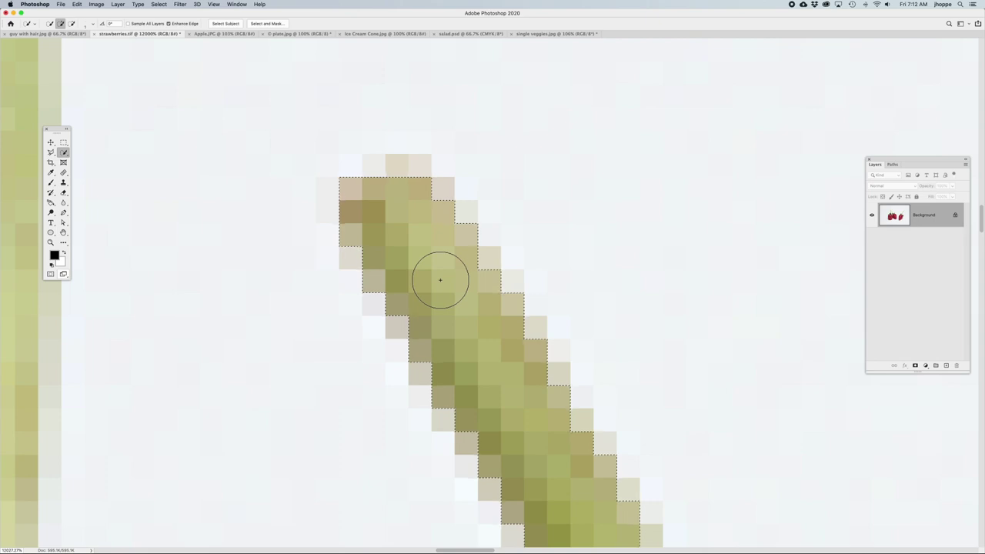
- Try the Quick Selection brush at its maximum size of 5000 px and close the brush settings
click(93, 26)
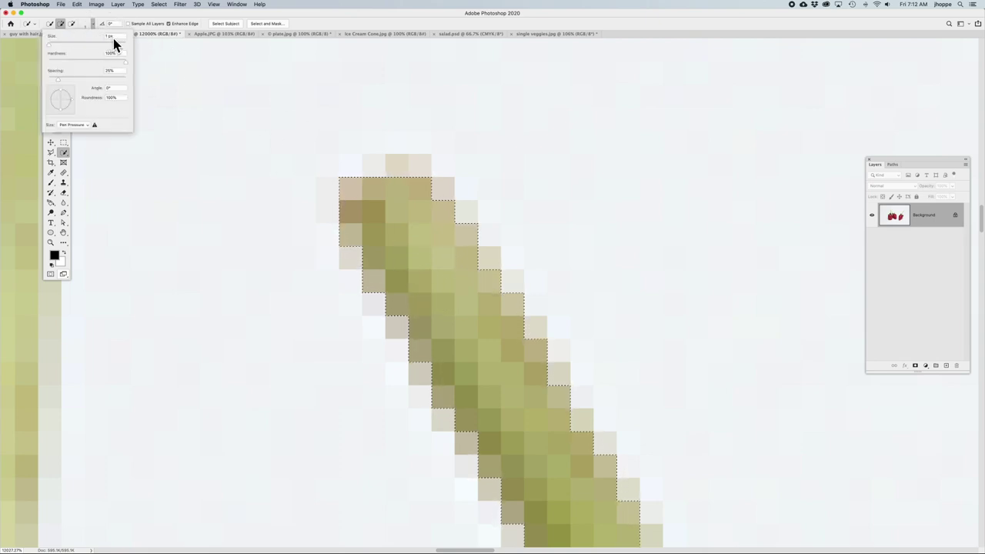
drag(51, 44, 130, 56)
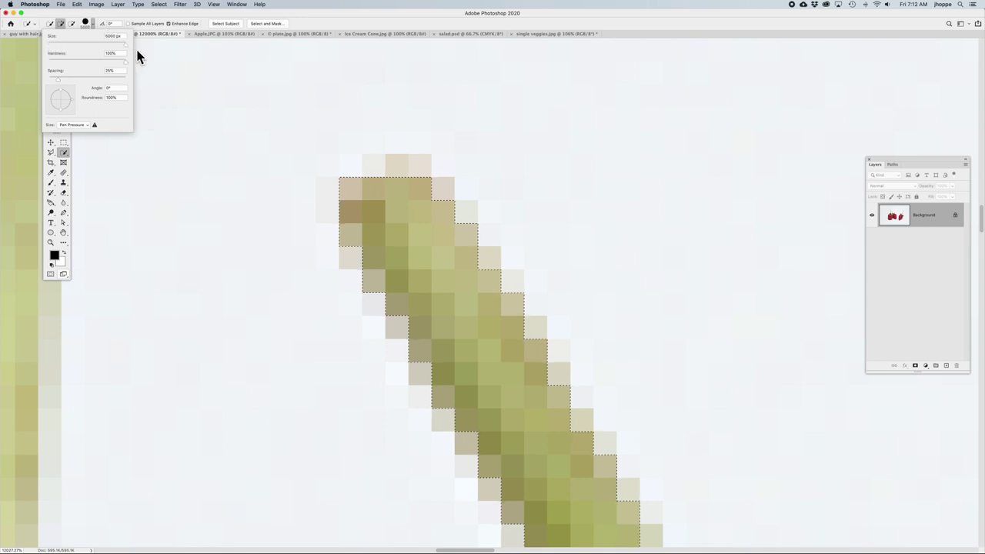
key(bracketright)
key(bracketright)
click(90, 24)
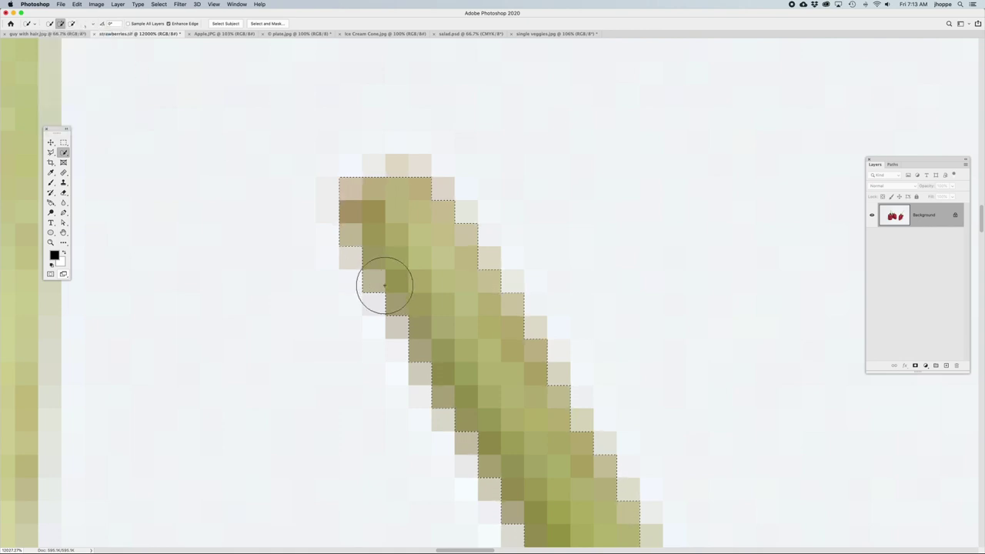
- Add the leftmost strawberry's tall stem to the selection, then enlarge the brush and reduce it again
scroll(405, 295, down, 5)
click(344, 135)
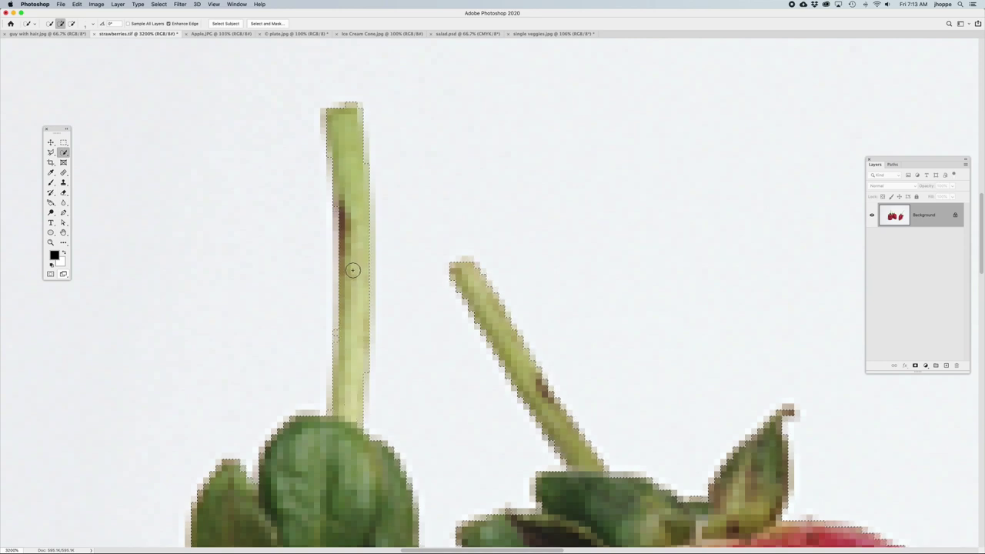
key(bracketright)
key(bracketright)
key(bracketright)
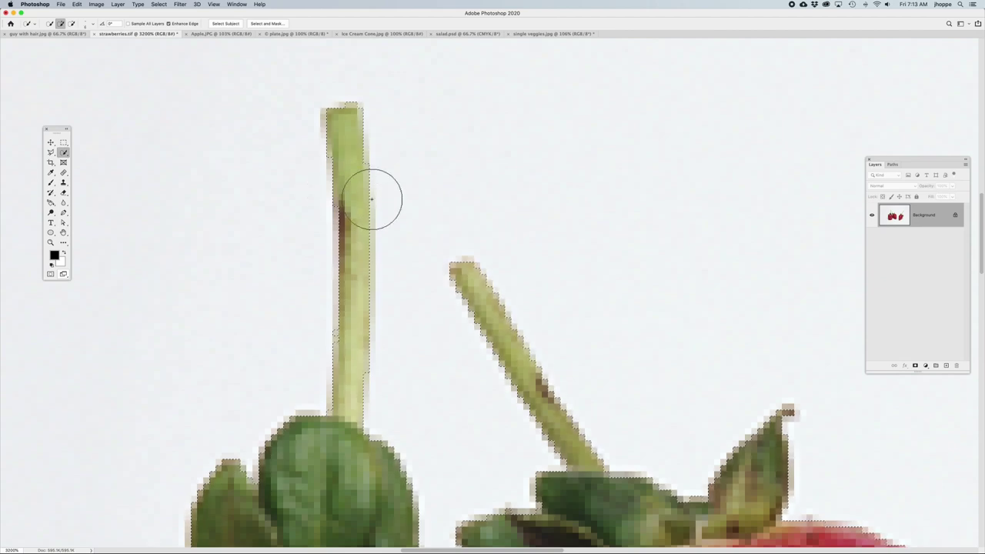
key(bracketleft)
key(bracketleft)
- Examine the selection edge along the underside of the leftmost strawberry
drag(420, 305, 413, 44)
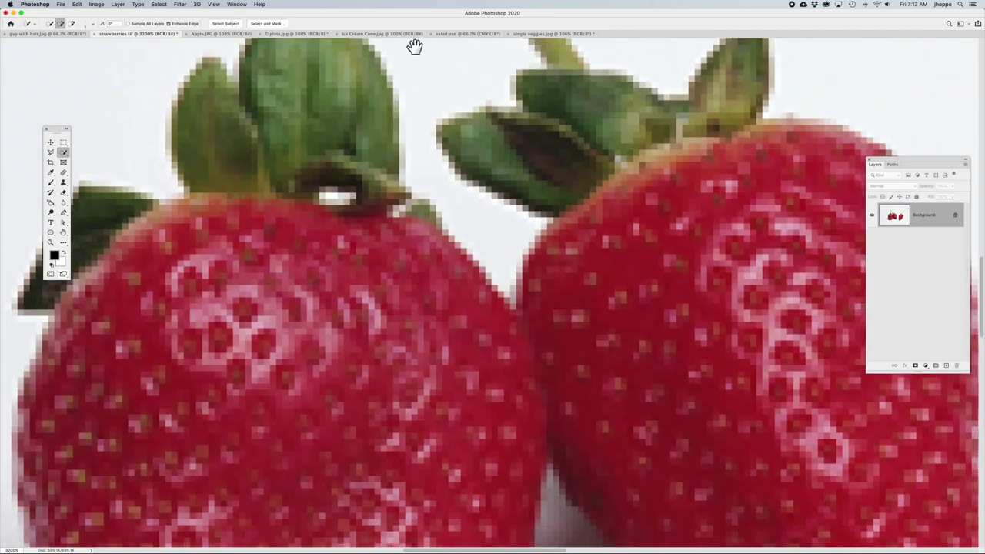
drag(501, 409, 429, 72)
drag(561, 311, 404, 327)
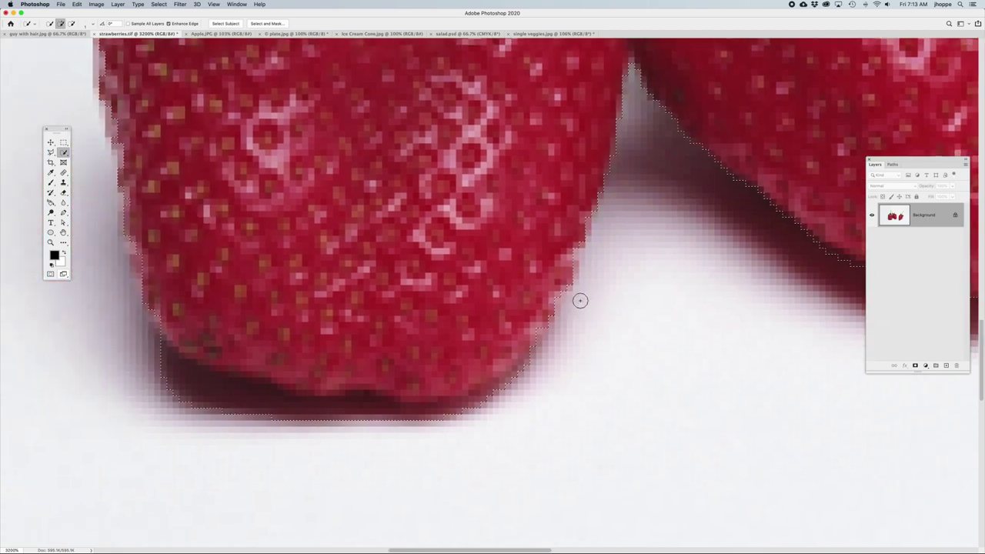
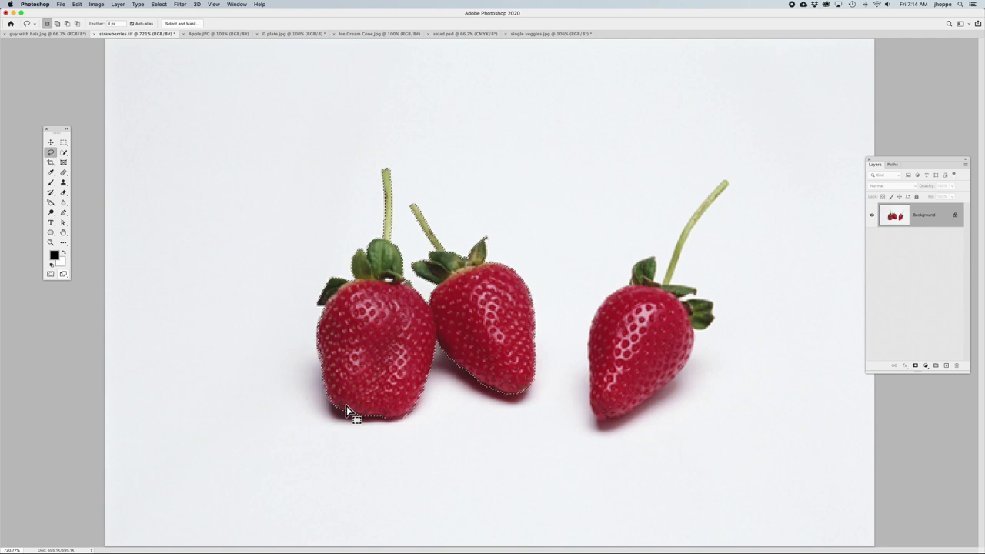
- Review the Lasso tool variants and the tools grouped with Quick Selection
click(52, 155)
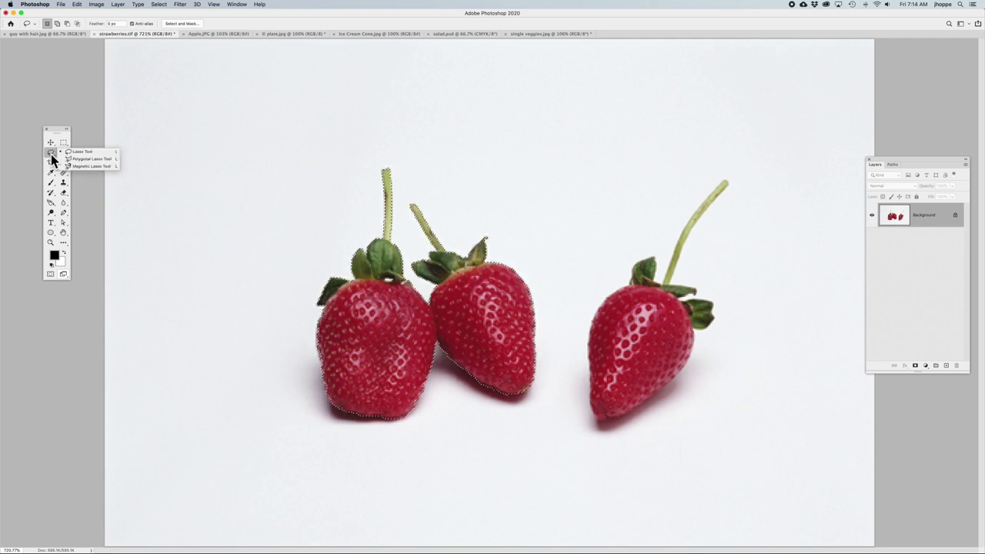
click(61, 153)
click(60, 153)
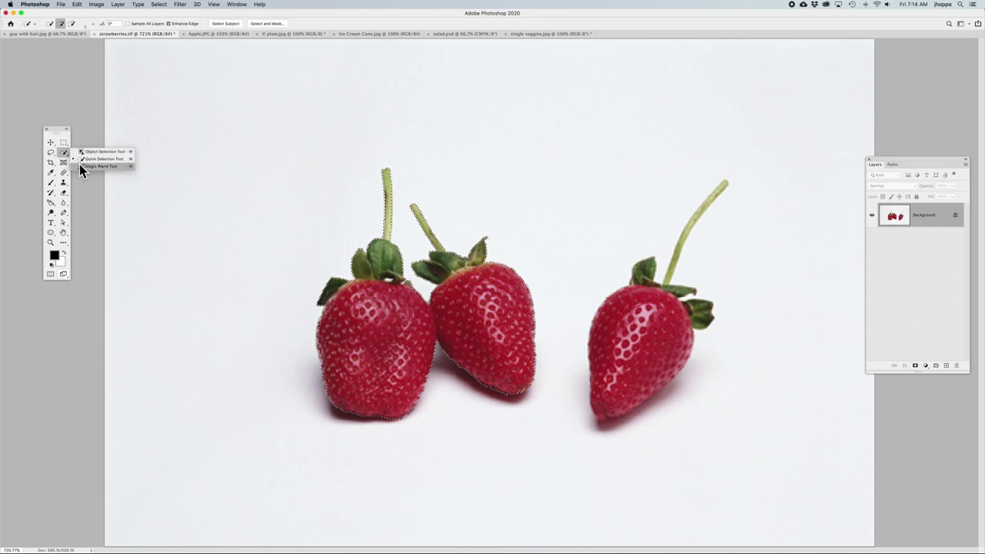
- Review the marquee tool variants, then activate the Move tool
click(62, 144)
click(61, 141)
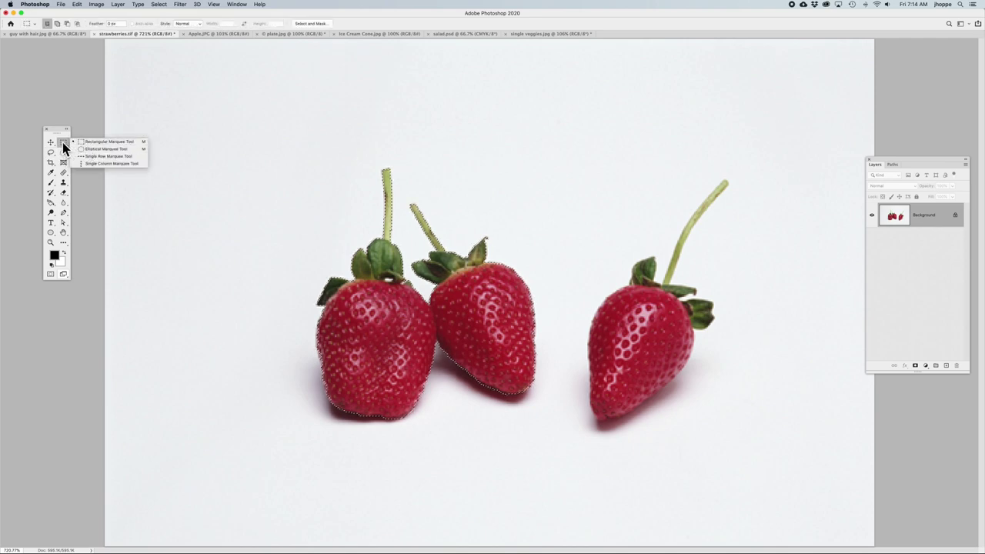
click(62, 146)
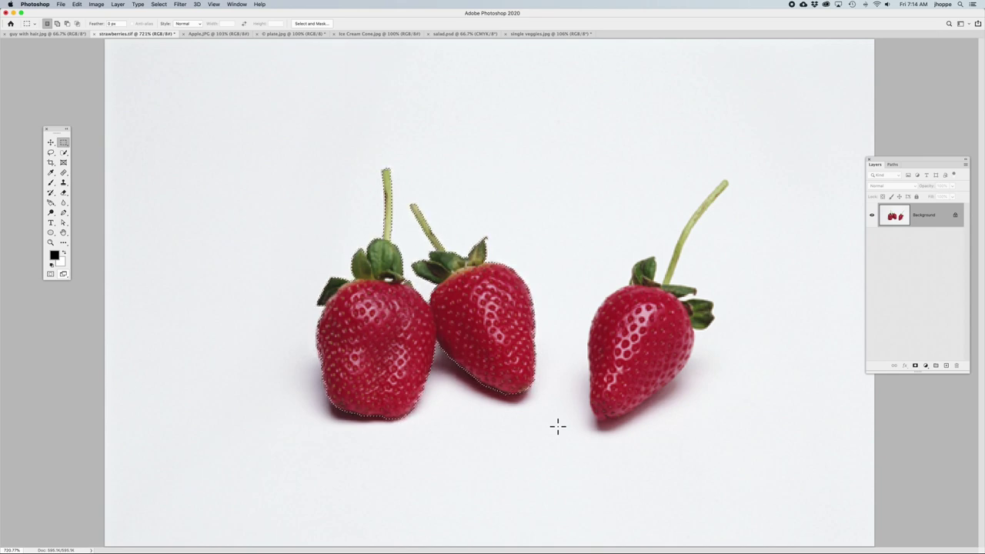
click(52, 143)
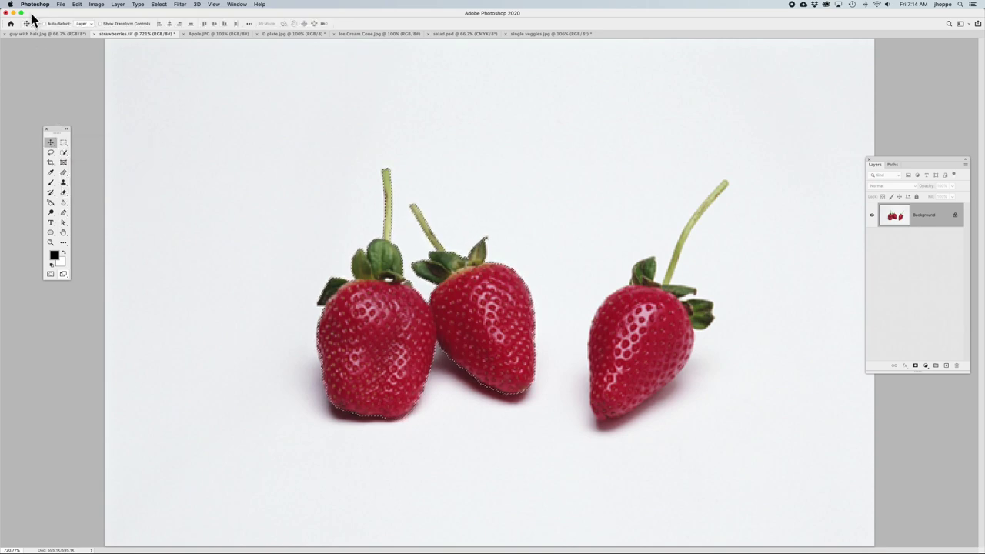
- Bring the guy with hair.jpg document to the front and activate the Object Selection tool
click(40, 33)
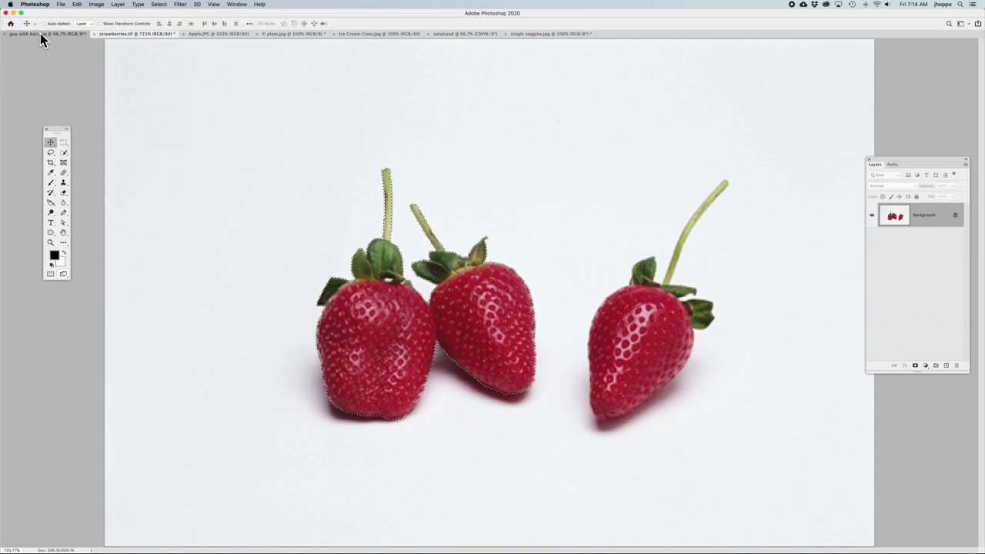
click(63, 153)
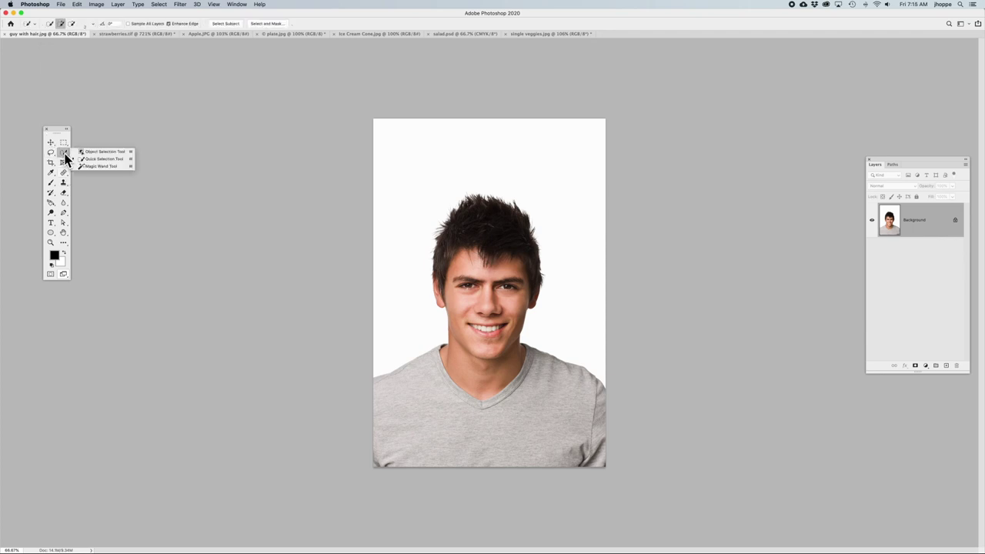
click(105, 151)
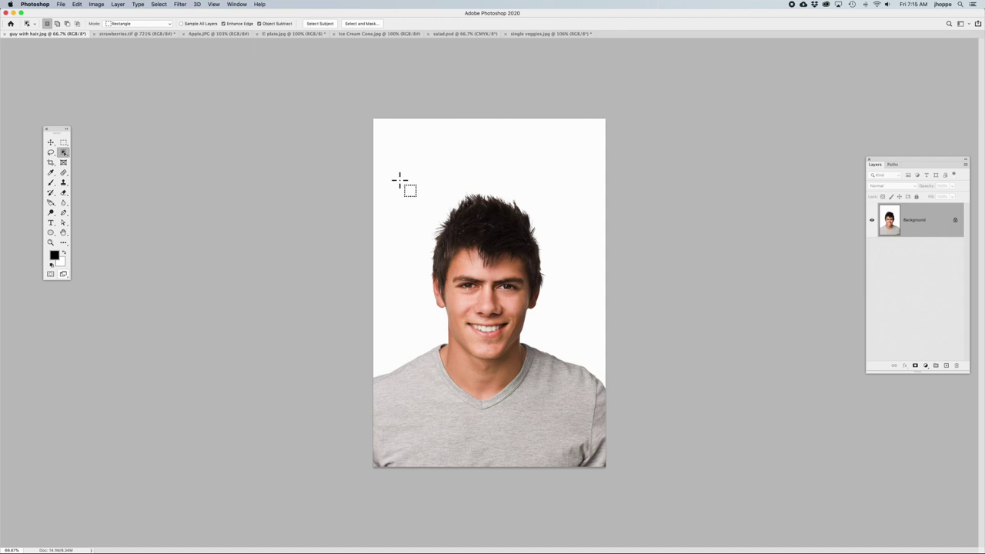
- Switch to single veggies.jpg and review the Object Selection modes, keeping Rectangle
click(544, 34)
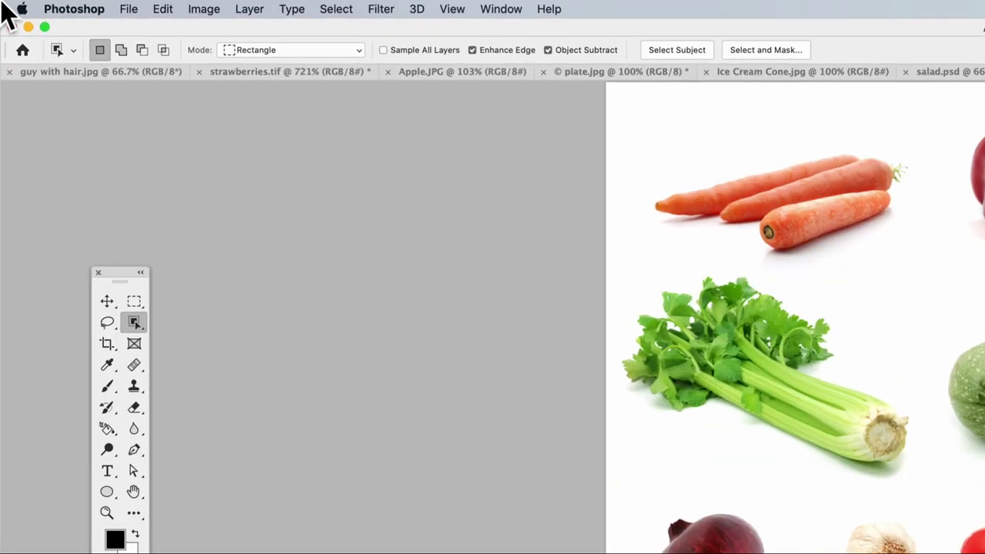
click(146, 24)
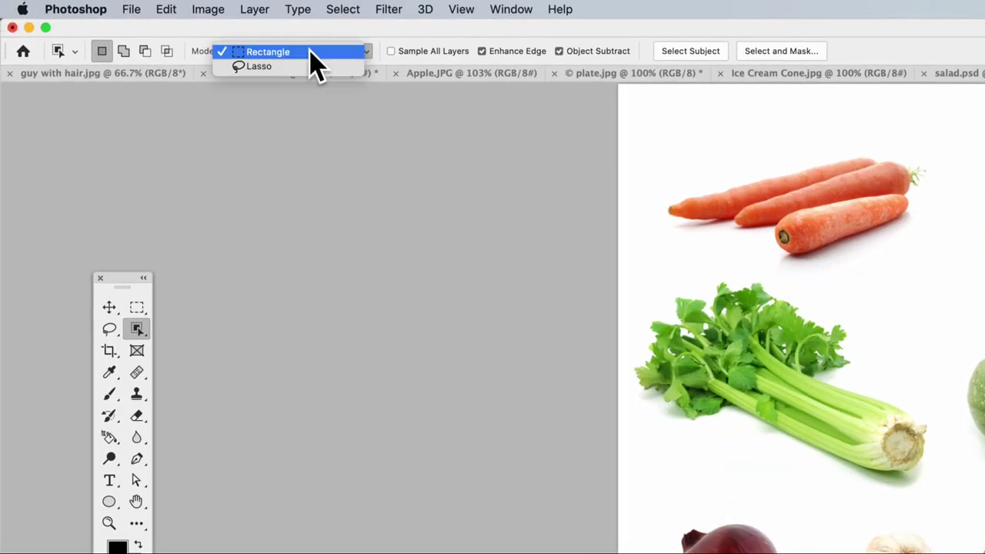
click(308, 52)
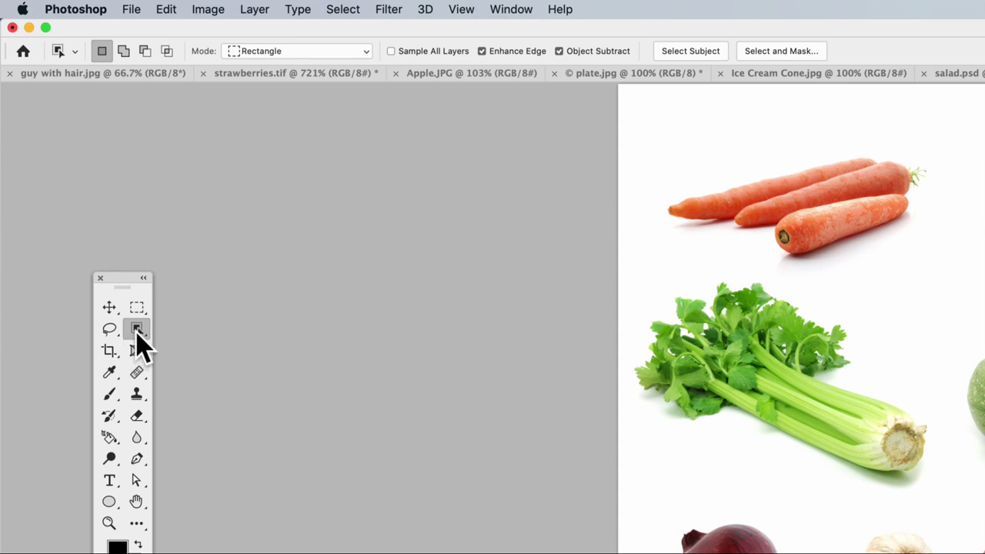
click(289, 53)
click(289, 53)
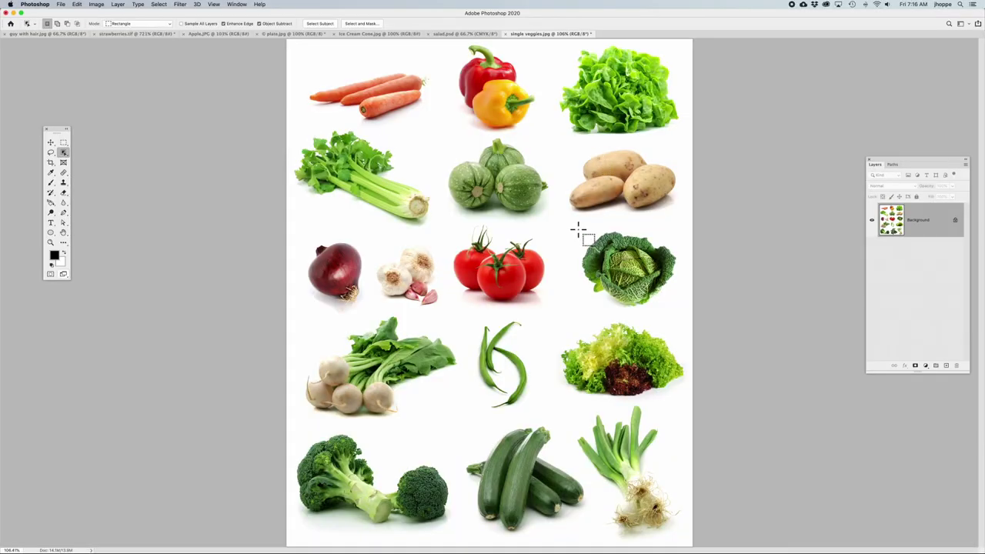
- Select the savoy cabbage by framing it with the Object Selection tool in Rectangle mode
drag(572, 226, 682, 314)
key(super+plus)
key(super+plus)
drag(653, 321, 321, 360)
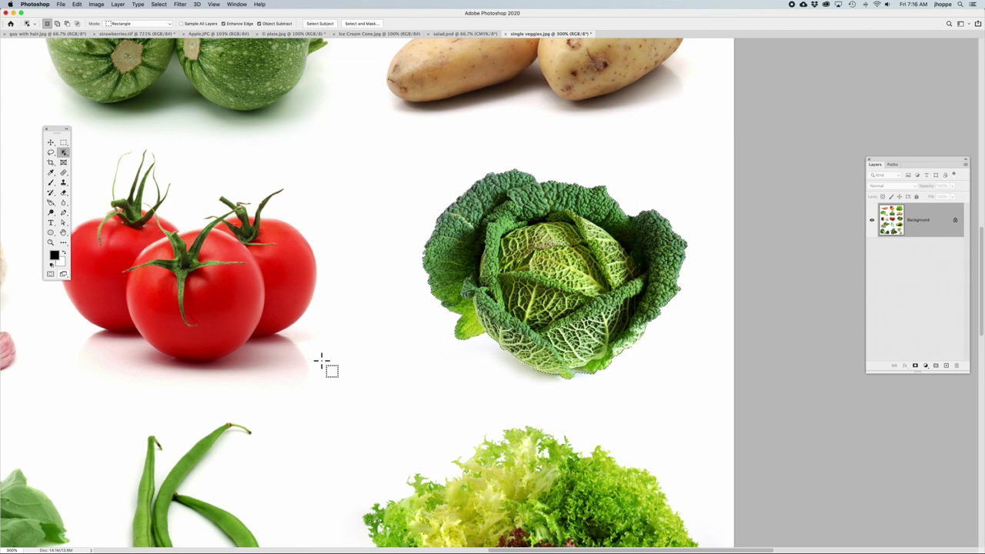
key(super+d)
drag(402, 141, 369, 261)
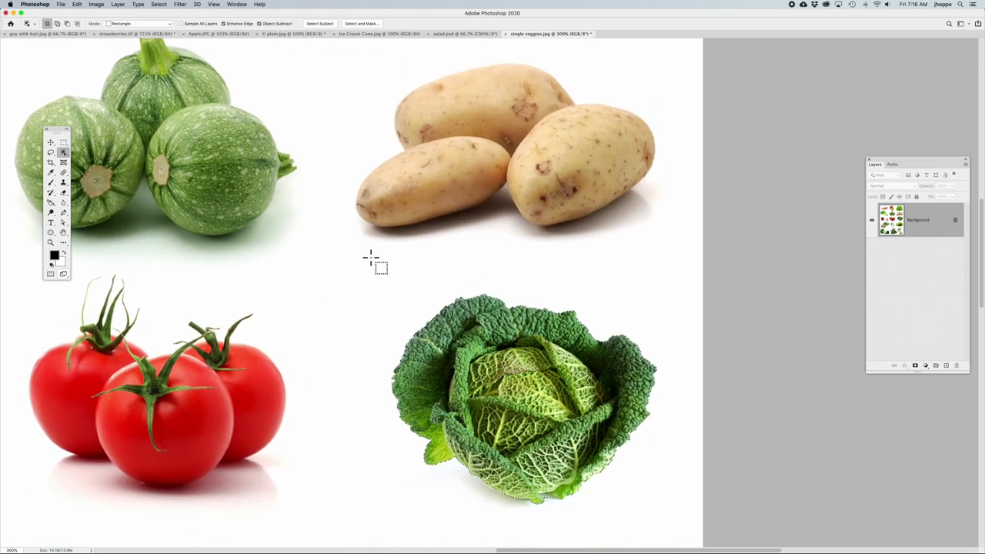
- Set the Object Selection mode to Lasso, select the leftmost potato, and check the add and subtract modifiers
click(131, 25)
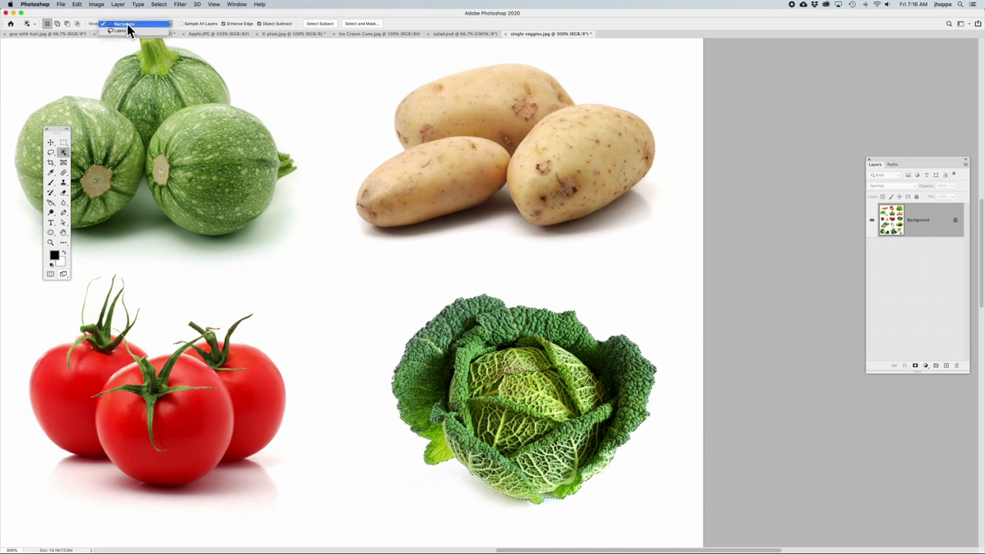
click(129, 30)
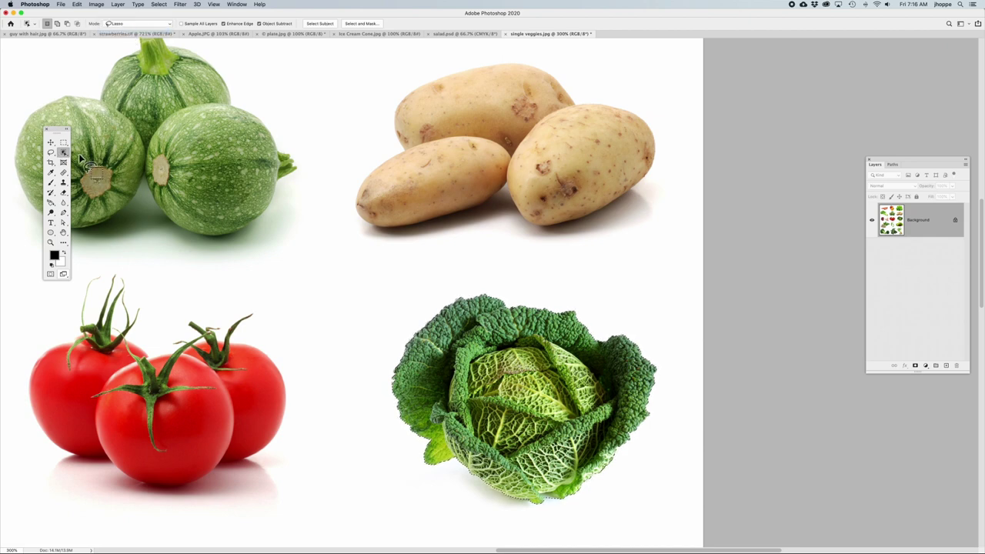
click(142, 26)
click(141, 26)
mouse_move(507, 141)
mouse_down()
mouse_move(453, 128)
mouse_move(371, 146)
mouse_move(344, 177)
mouse_move(339, 212)
mouse_move(350, 243)
mouse_move(404, 248)
mouse_move(467, 227)
mouse_move(496, 206)
mouse_move(507, 142)
mouse_up()
key(shift)
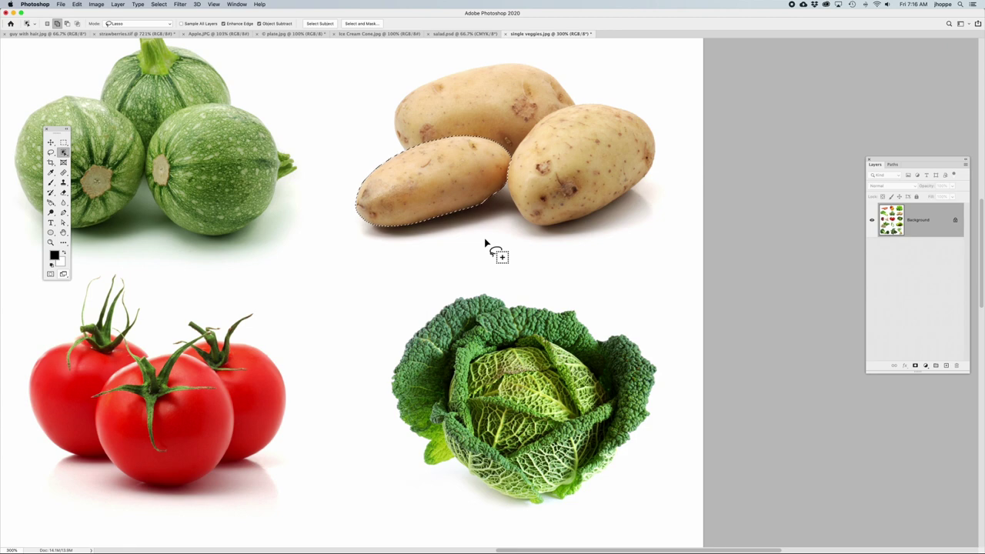
key(alt)
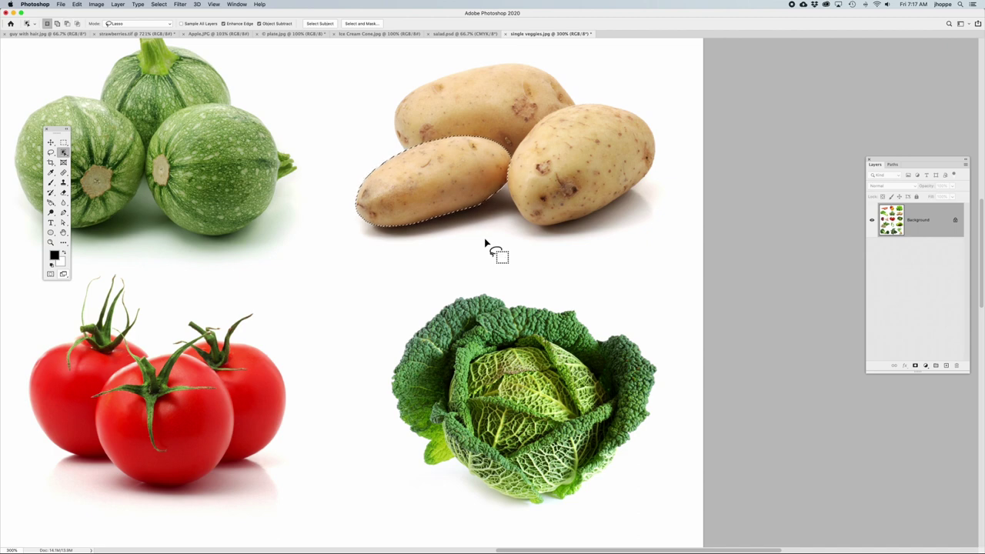
- Set the Object Selection mode to Rectangle and select the group of three tomatoes by framing it
key(space)
mouse_move(385, 282)
mouse_down()
mouse_move(561, 238)
mouse_move(566, 225)
mouse_up()
click(64, 144)
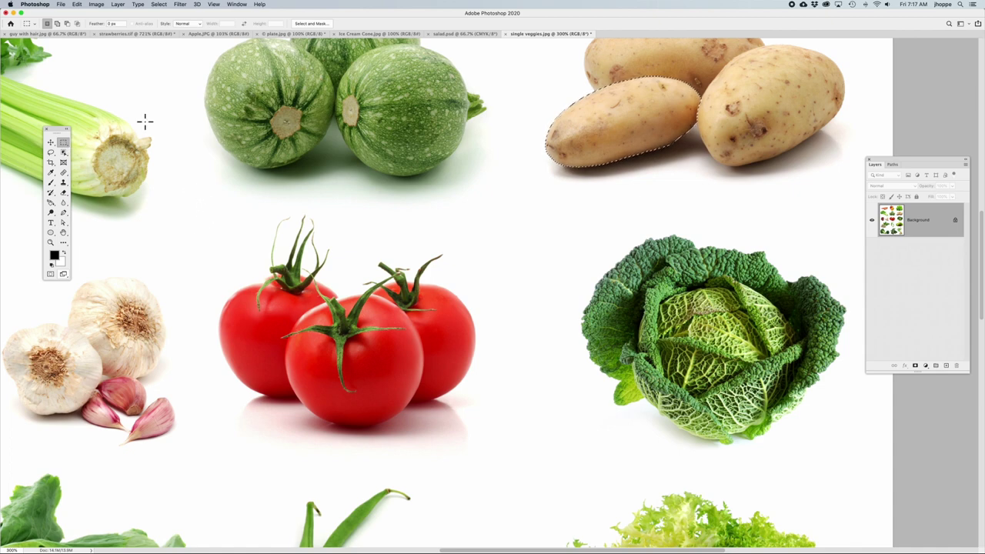
click(65, 153)
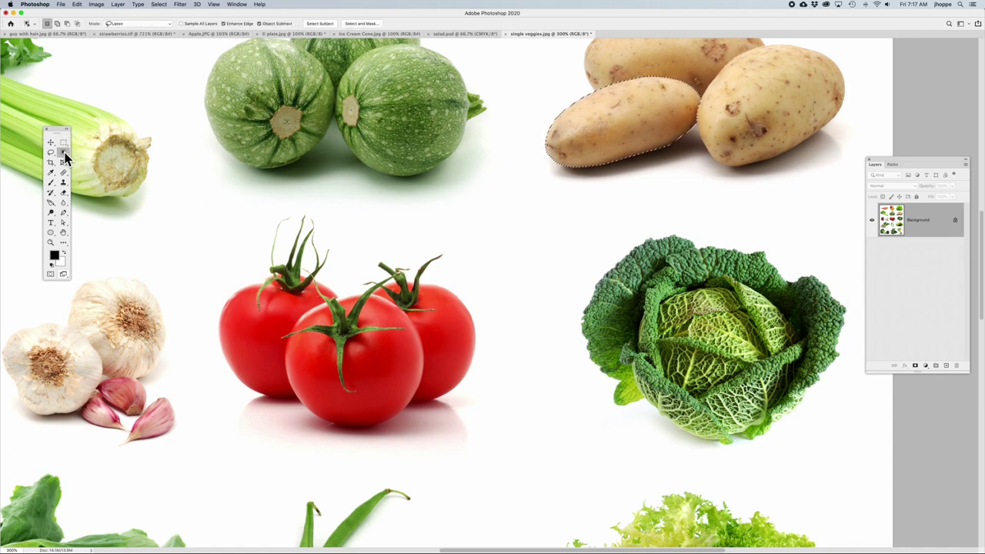
click(138, 24)
click(139, 18)
drag(200, 204, 519, 452)
key(super+equal)
scroll(329, 254, left, 5)
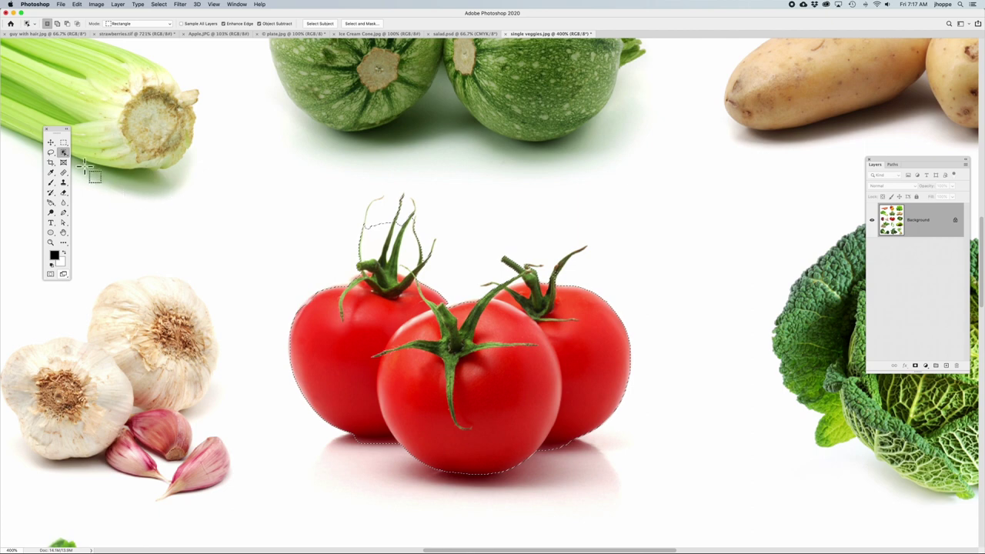
- Subtract the white gap between the leftmost tomato's stems from the selection with the Quick Selection tool
click(65, 152)
click(89, 162)
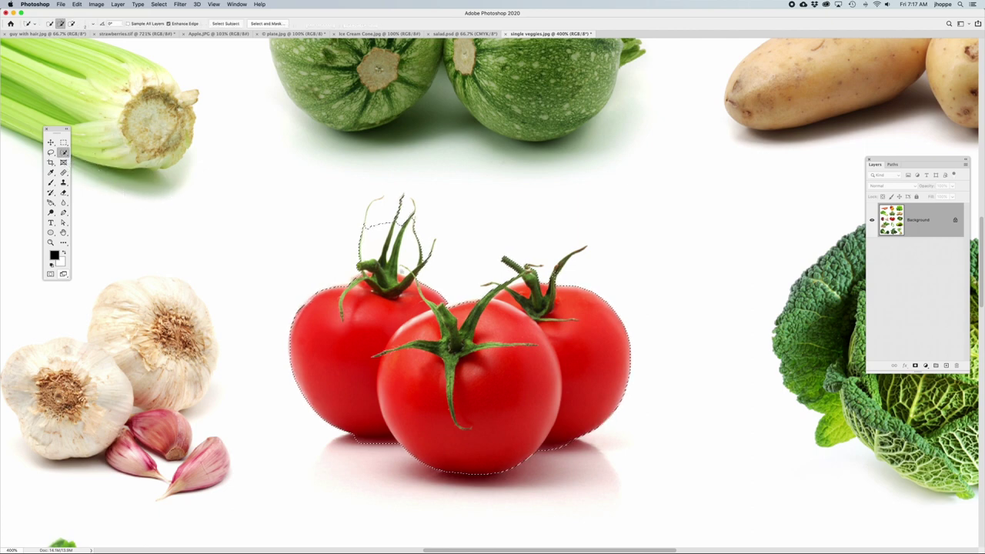
key(alt)
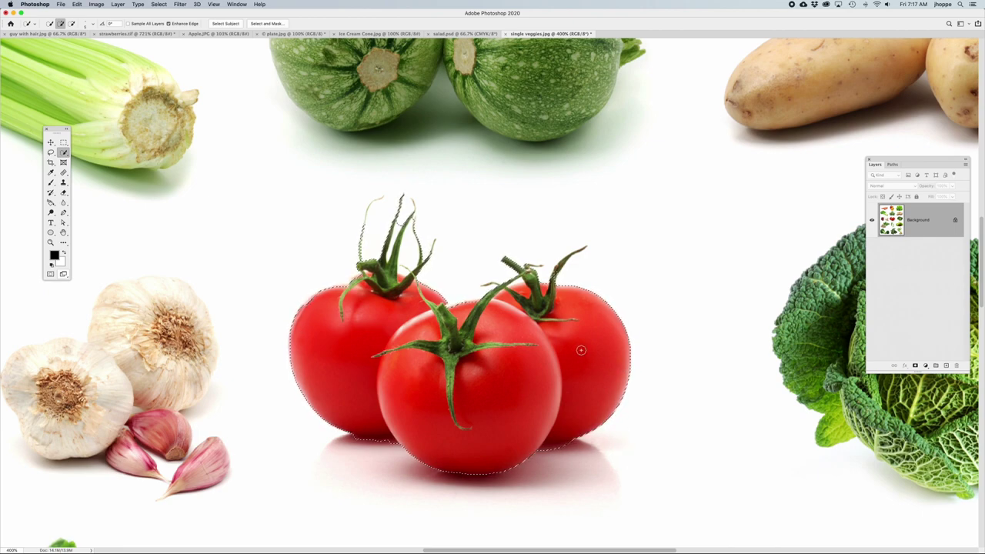
drag(607, 367, 377, 363)
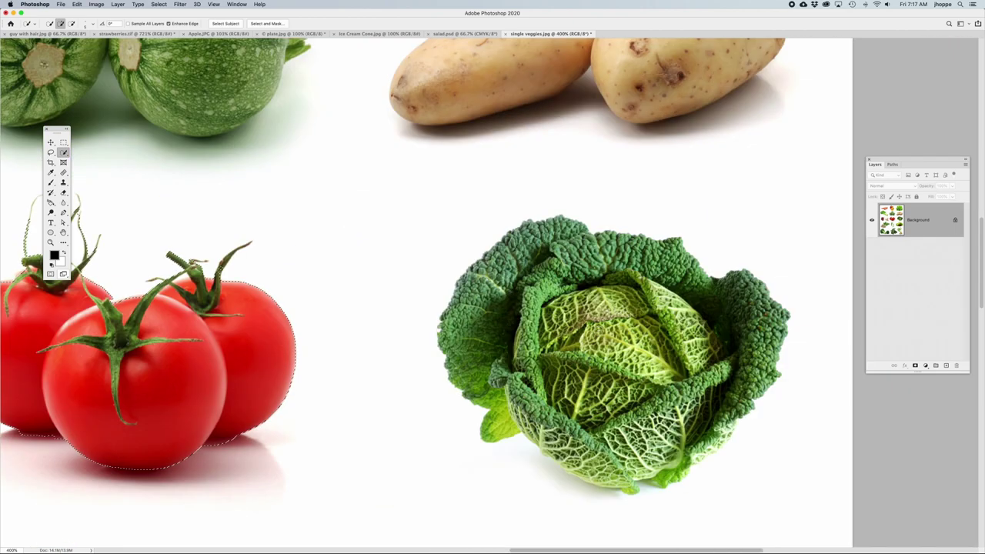
click(321, 313)
- Switch to salad.psd and activate the Object Selection tool in Rectangle mode at 100% zoom
click(445, 34)
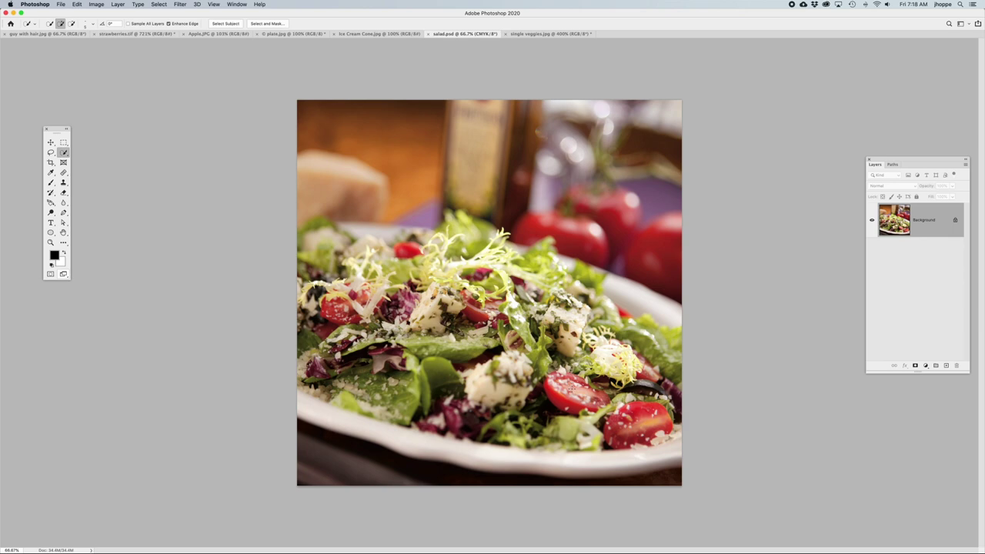
right_click(64, 153)
click(108, 152)
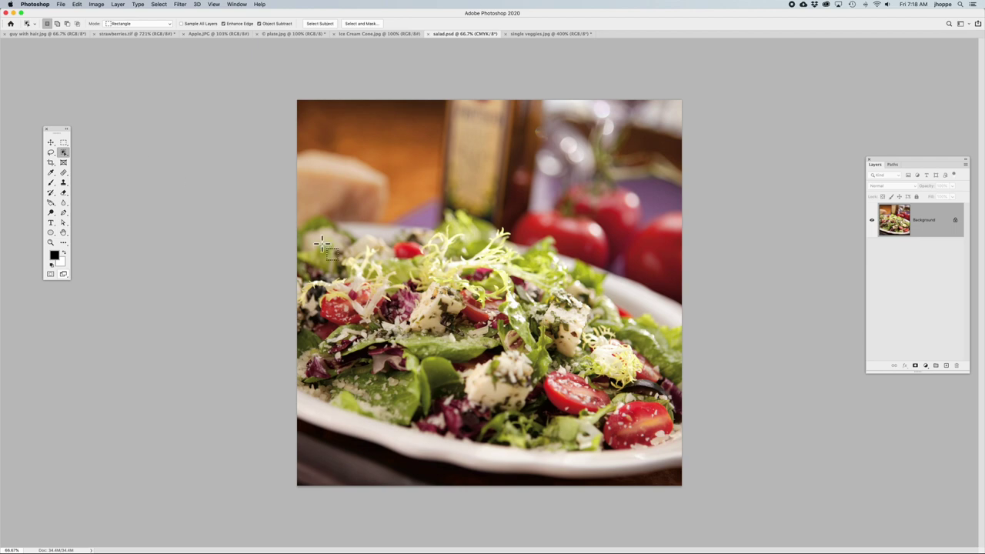
key(super+equal)
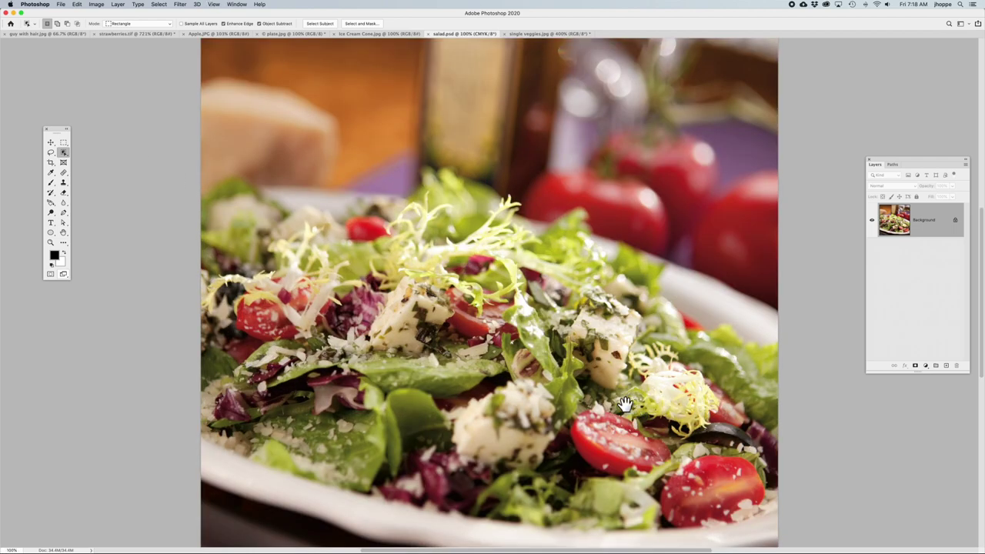
drag(622, 403, 533, 358)
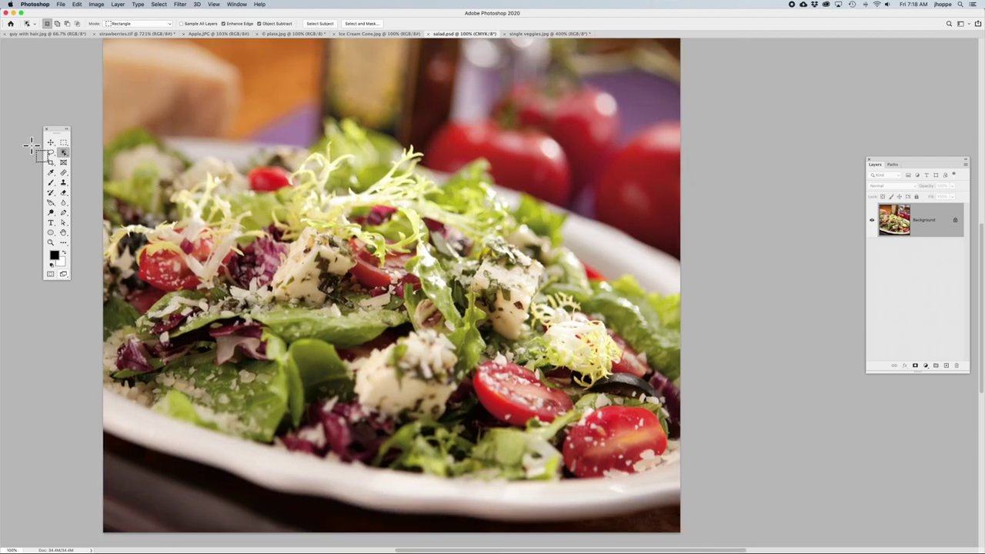
click(138, 24)
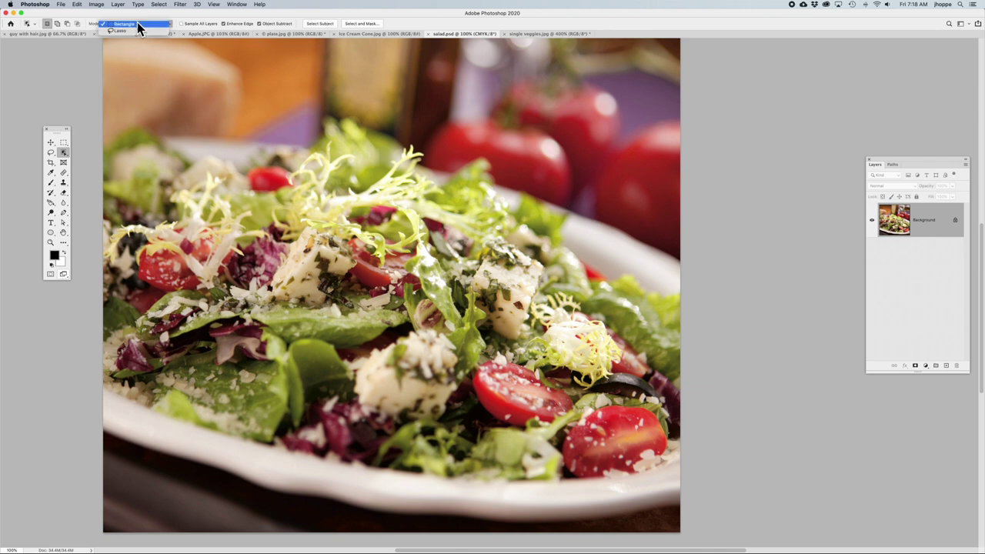
click(138, 24)
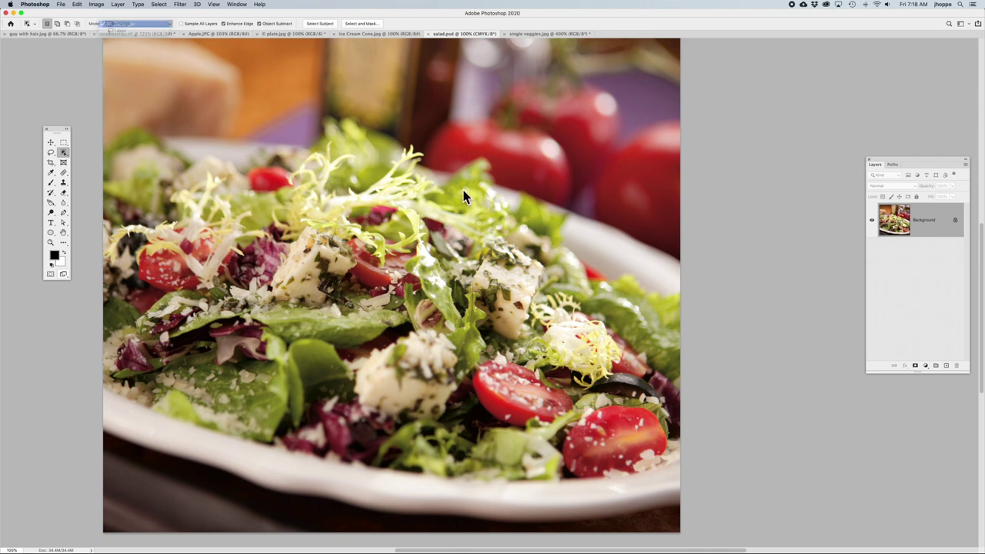
- Select the halved tomato beside the lower cheese cube and add the halved tomato nearest the plate's rim
drag(476, 346, 576, 432)
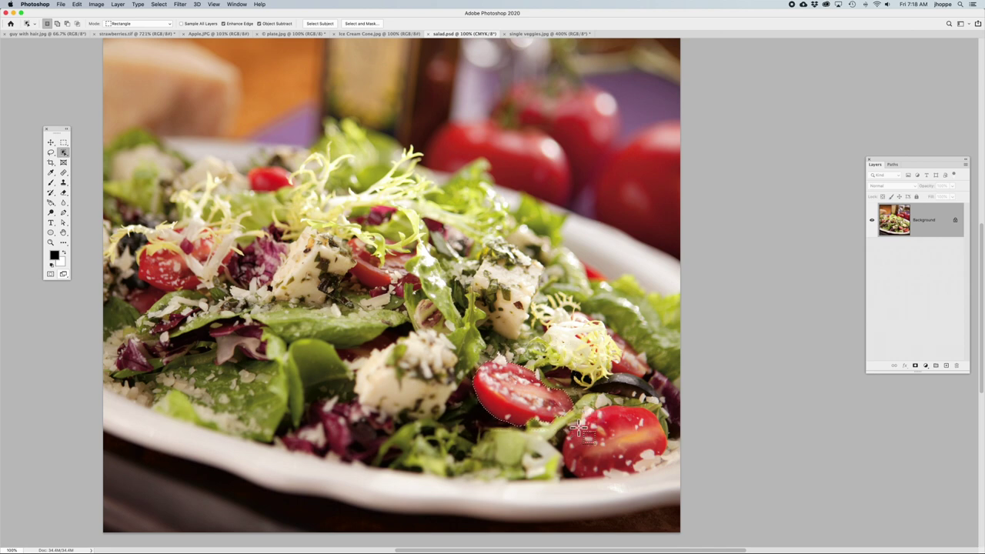
key(shift)
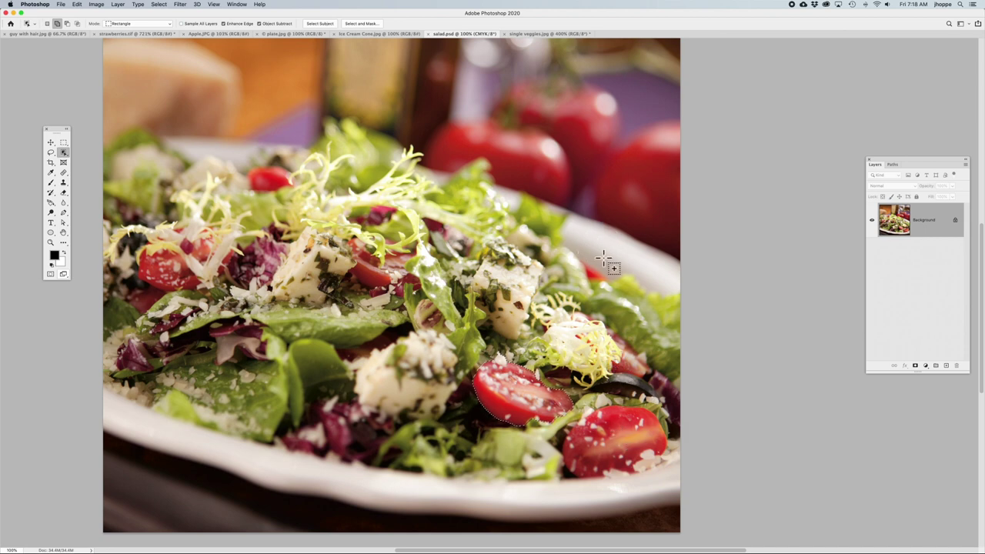
drag(674, 399, 549, 489)
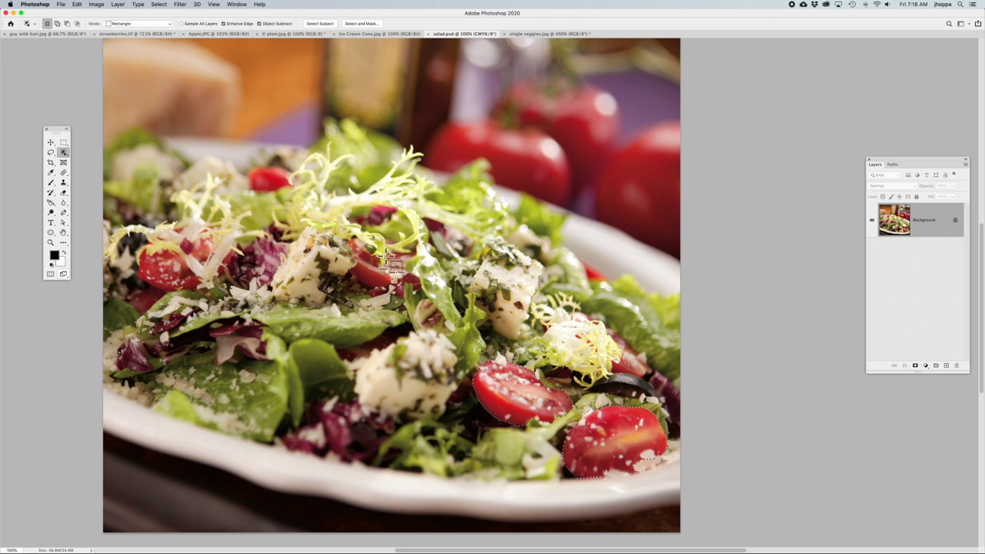
- Set the Object Selection mode to Lasso and add the partly hidden tomato slice between the two upper cheese cubes
click(140, 24)
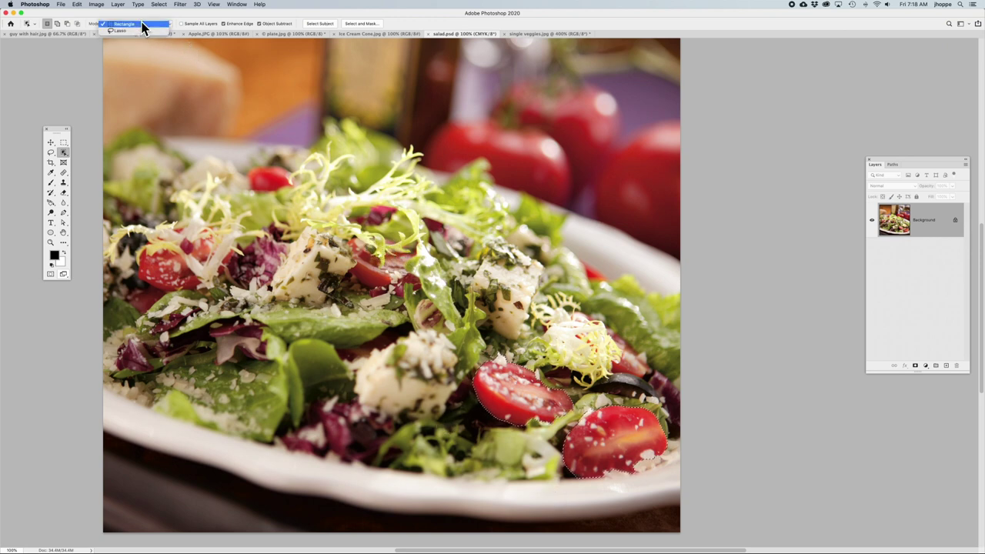
click(142, 29)
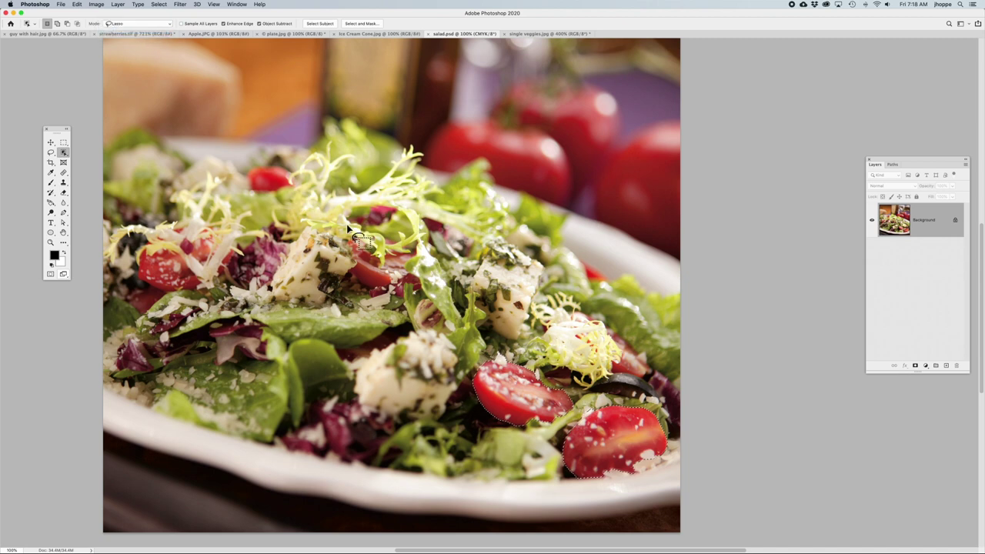
key(shift)
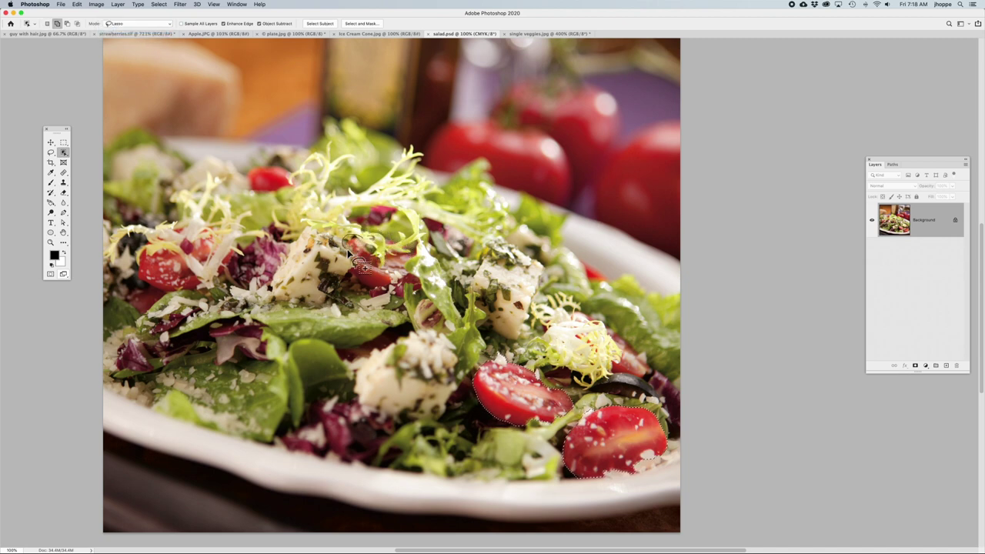
mouse_move(350, 254)
mouse_down()
mouse_move(360, 292)
mouse_move(418, 279)
mouse_move(419, 250)
mouse_move(403, 253)
mouse_move(417, 269)
mouse_move(395, 273)
mouse_move(362, 243)
mouse_up()
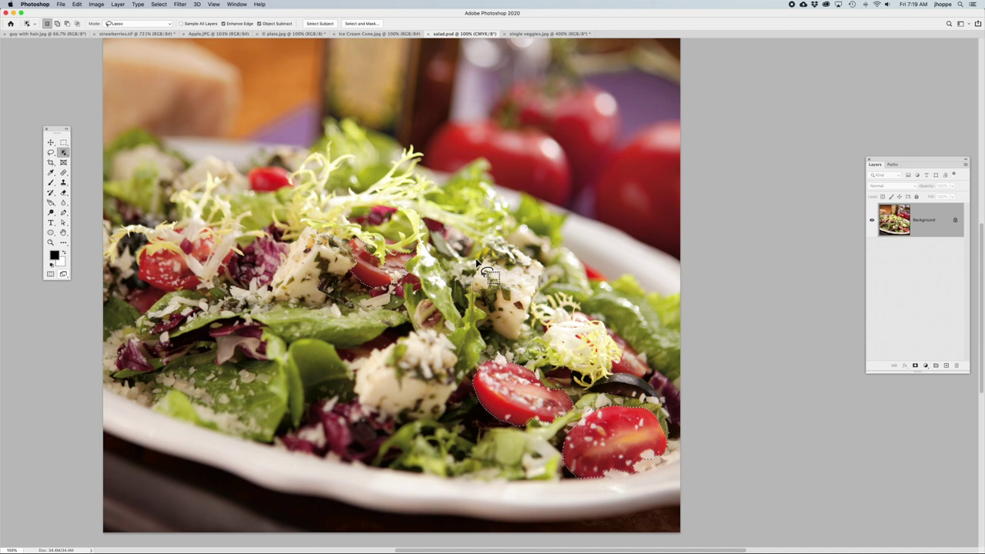
- Clear the tomato selection in salad.psd and switch to guy with hair.jpg with the Object Selection tool active
right_click(64, 156)
click(90, 154)
key(super+d)
click(46, 35)
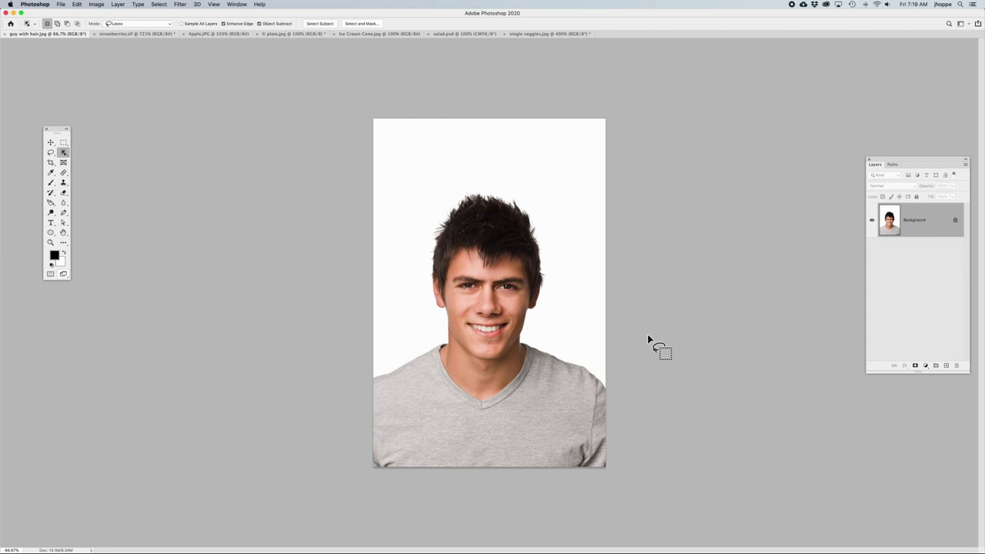
- Activate the Quick Selection tool and select the man automatically with Select Subject
click(66, 154)
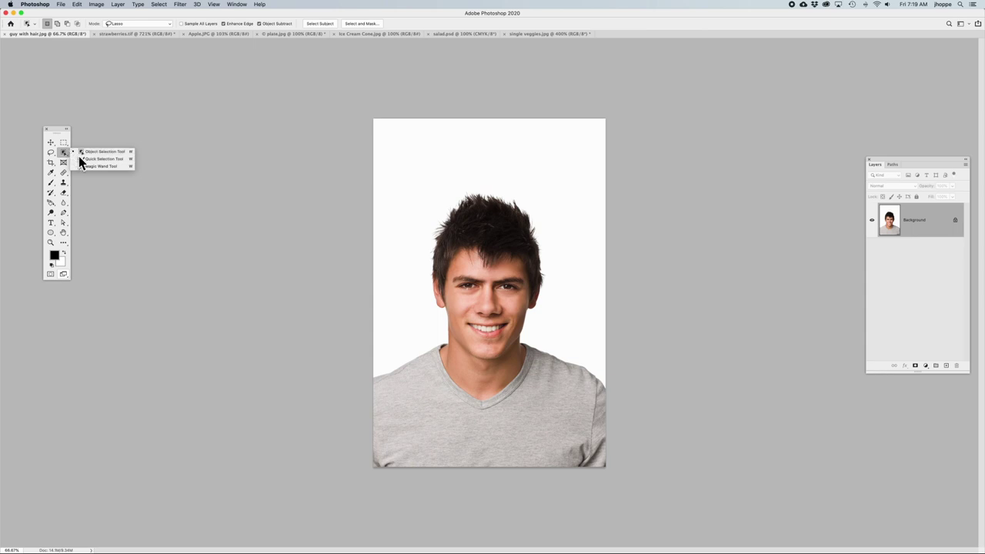
click(101, 160)
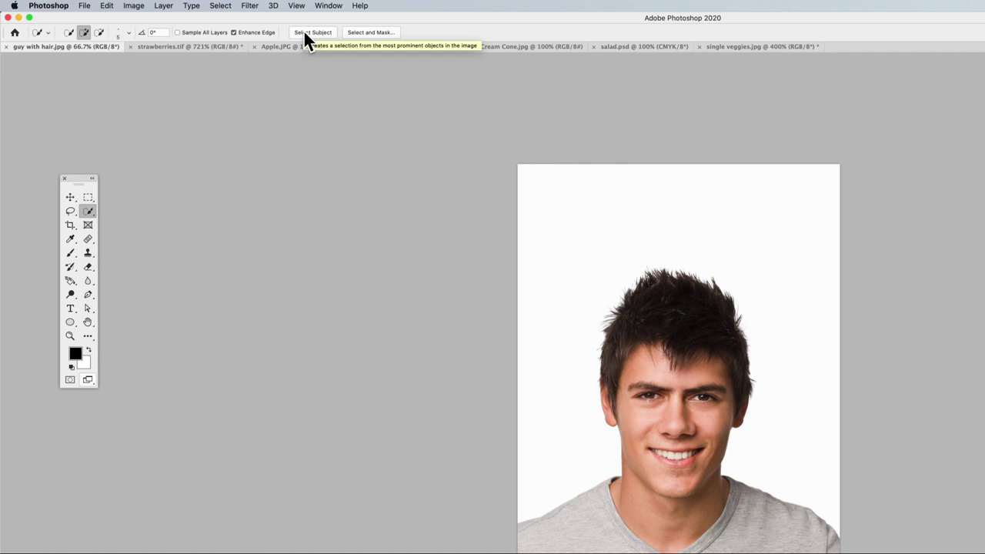
click(90, 207)
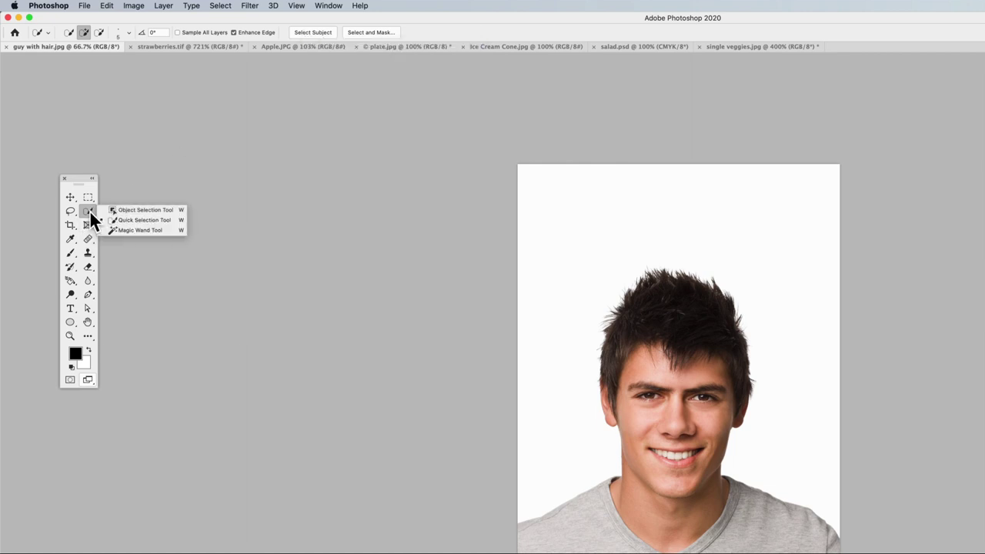
click(89, 210)
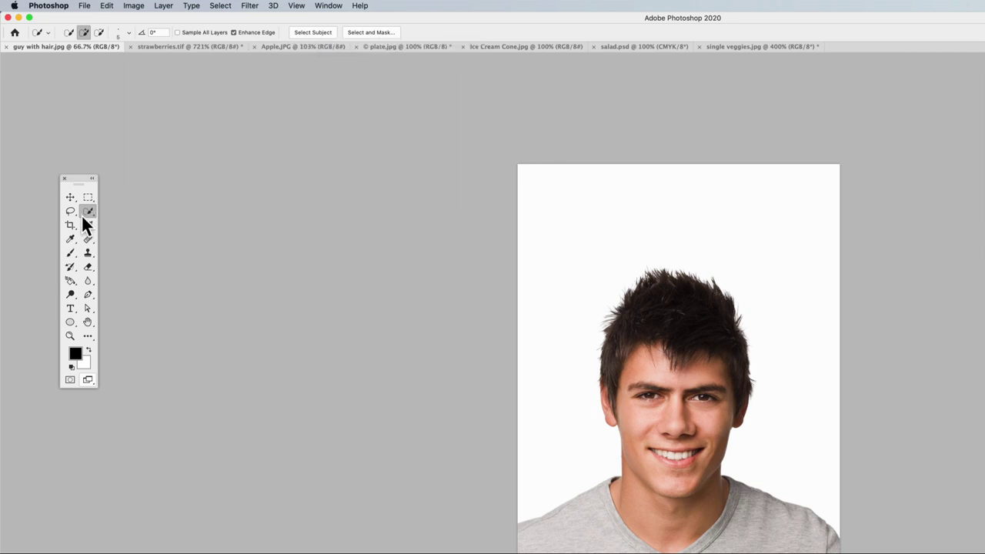
click(303, 33)
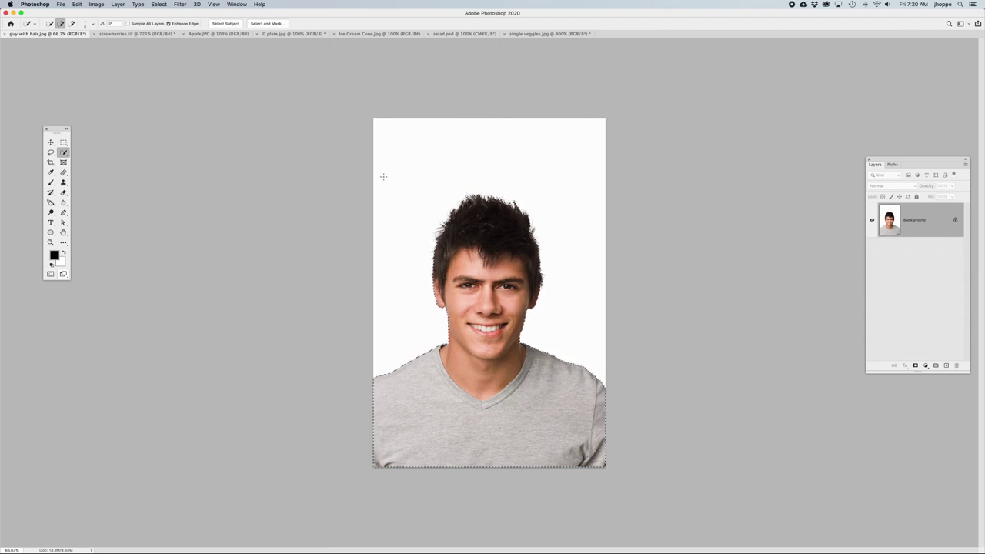
- Clear the selection around the man and activate the Object Selection tool again
key(super+d)
drag(64, 153, 81, 160)
click(84, 152)
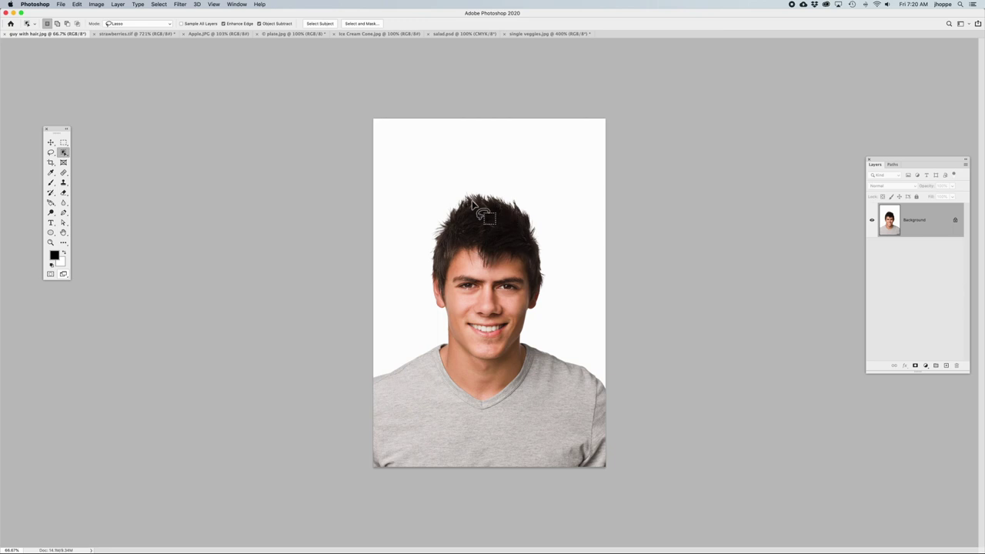
- Switch to Ice Cream Cone.jpg and activate the Magic Wand tool
click(374, 34)
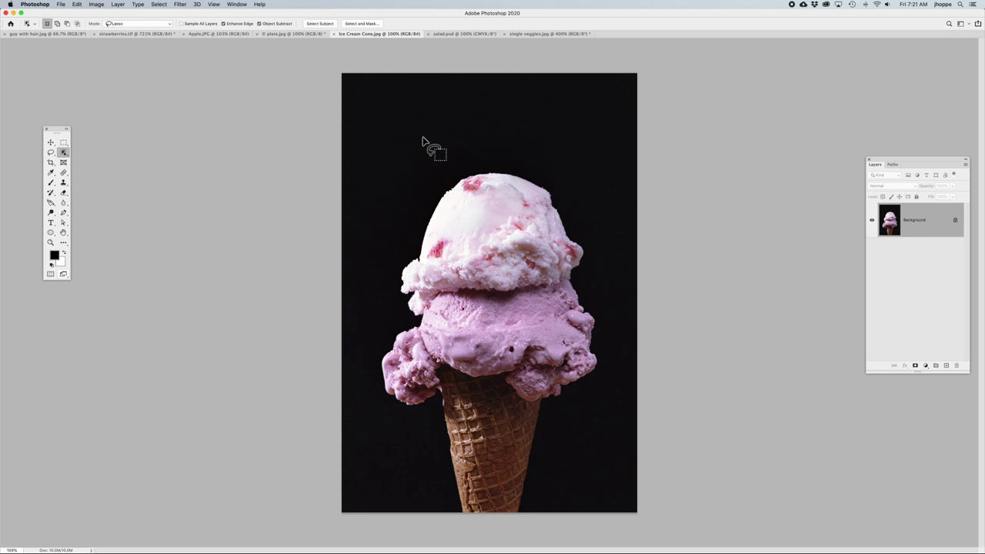
key(shift+w)
key(shift+w)
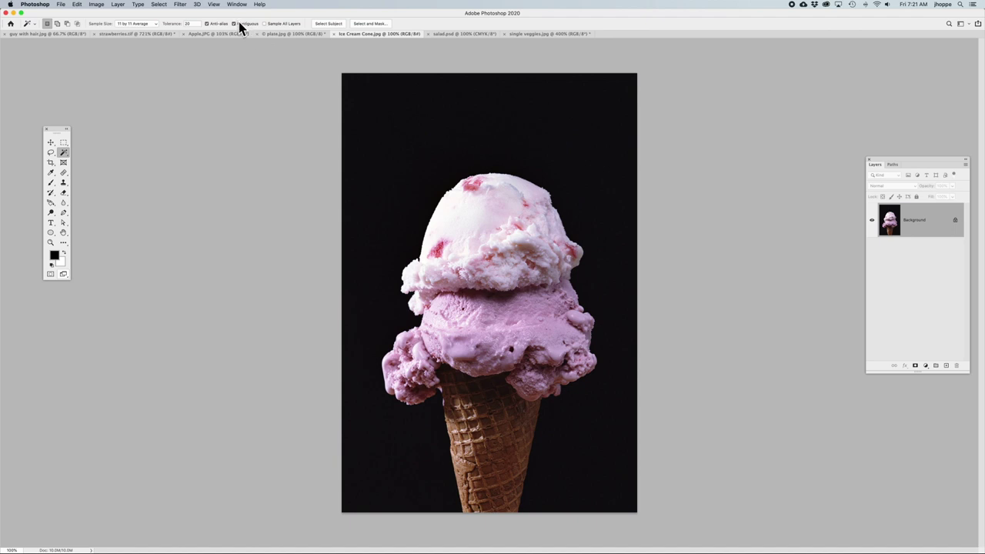
- Select the black backdrop around the ice cream with the Magic Wand and Contiguous turned off
click(416, 159)
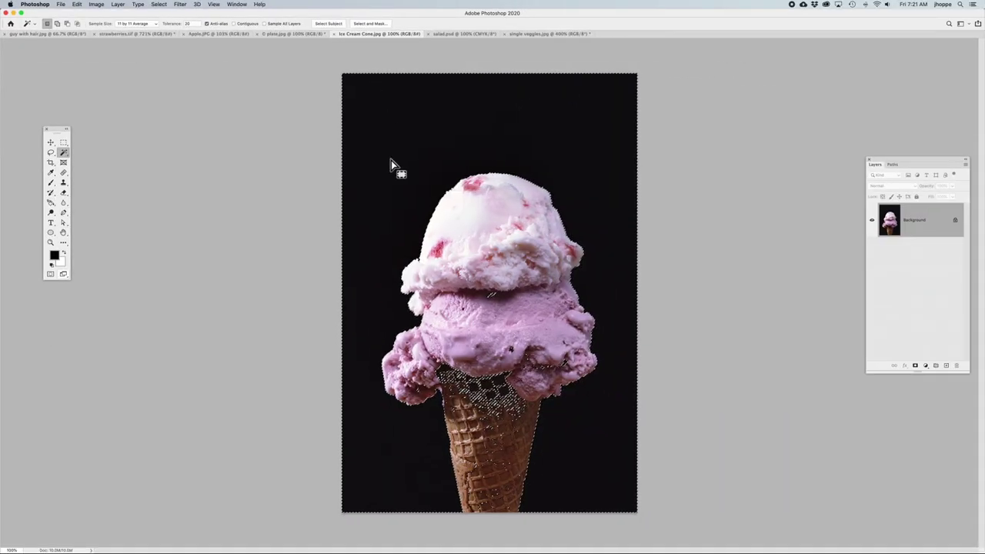
click(424, 154)
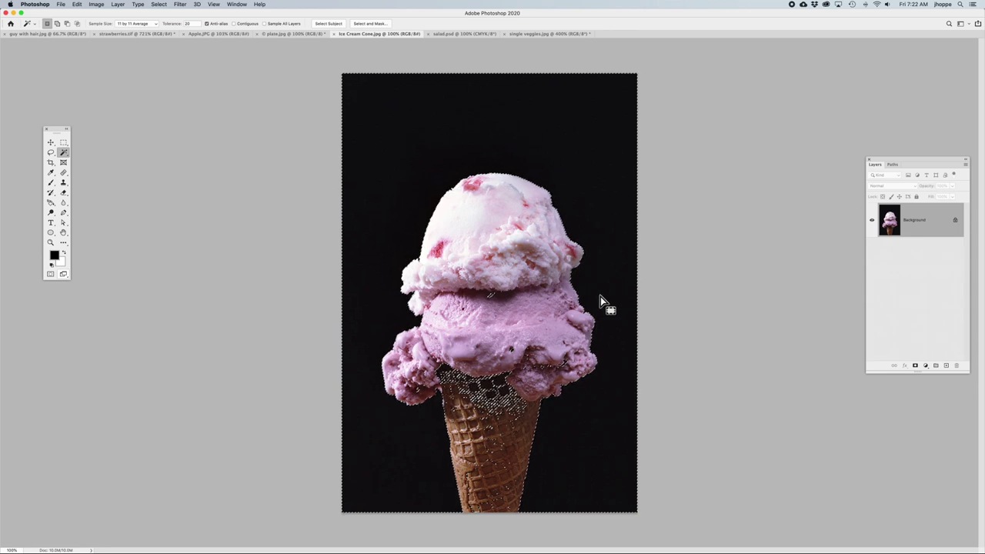
- Reselect the black backdrop around the ice cream with Contiguous turned on and unlock the Background layer
click(234, 23)
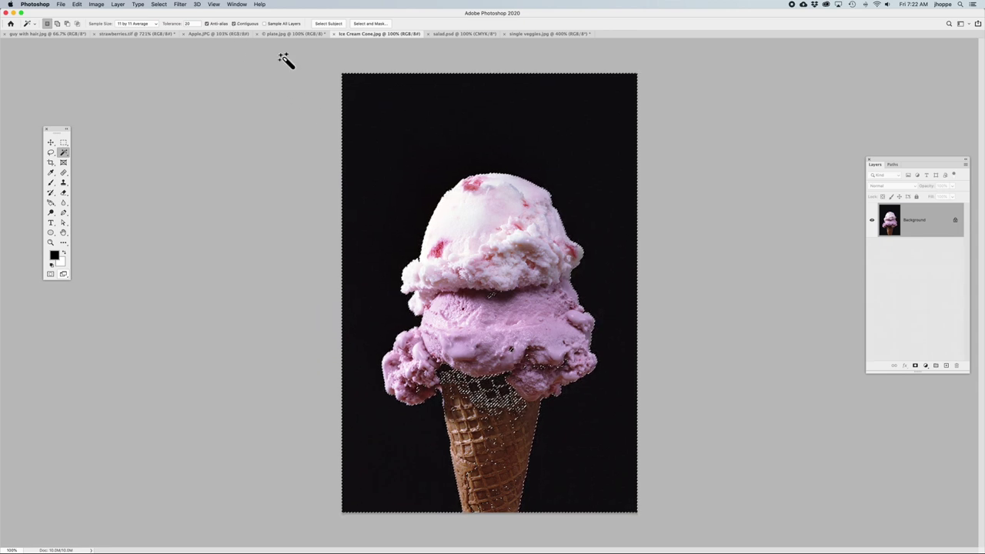
click(427, 167)
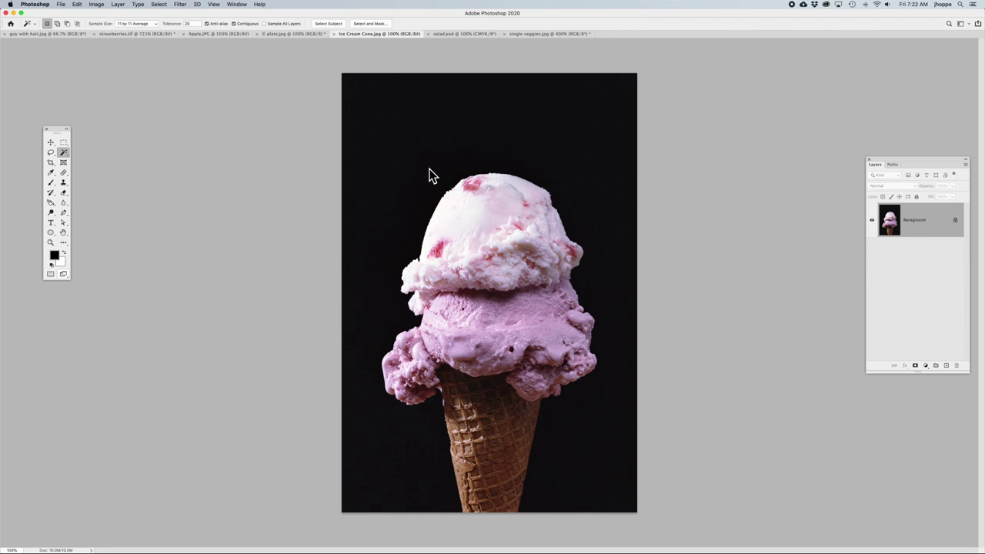
click(429, 174)
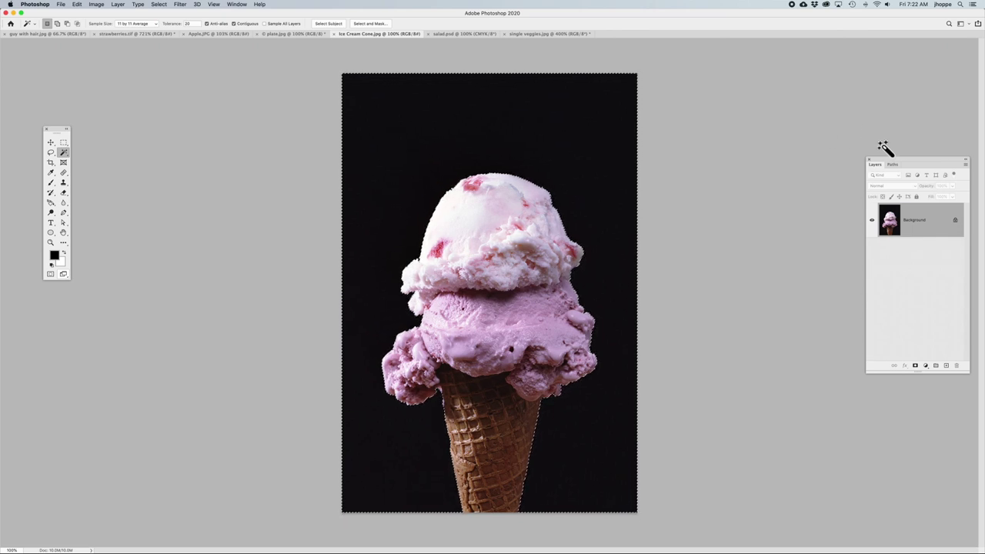
drag(893, 166, 749, 165)
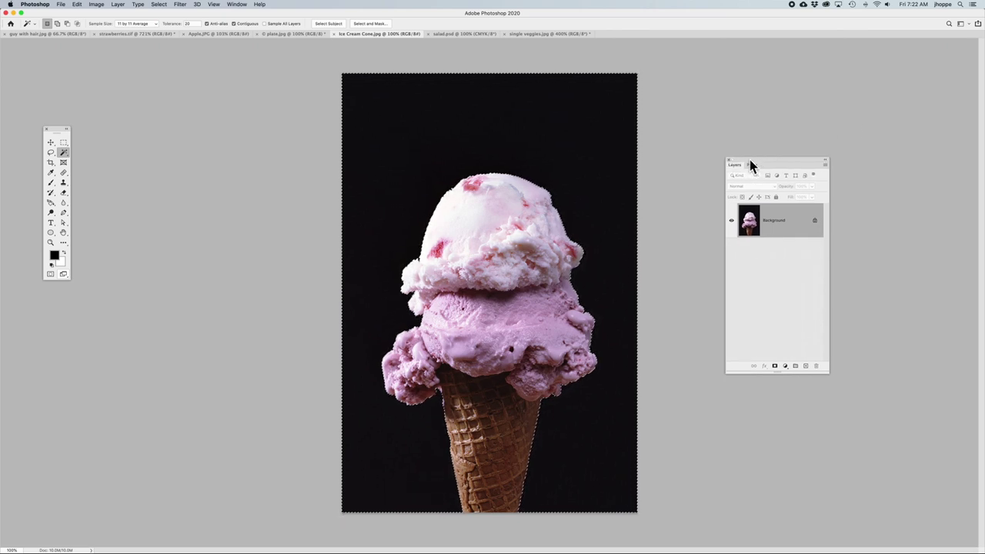
click(815, 222)
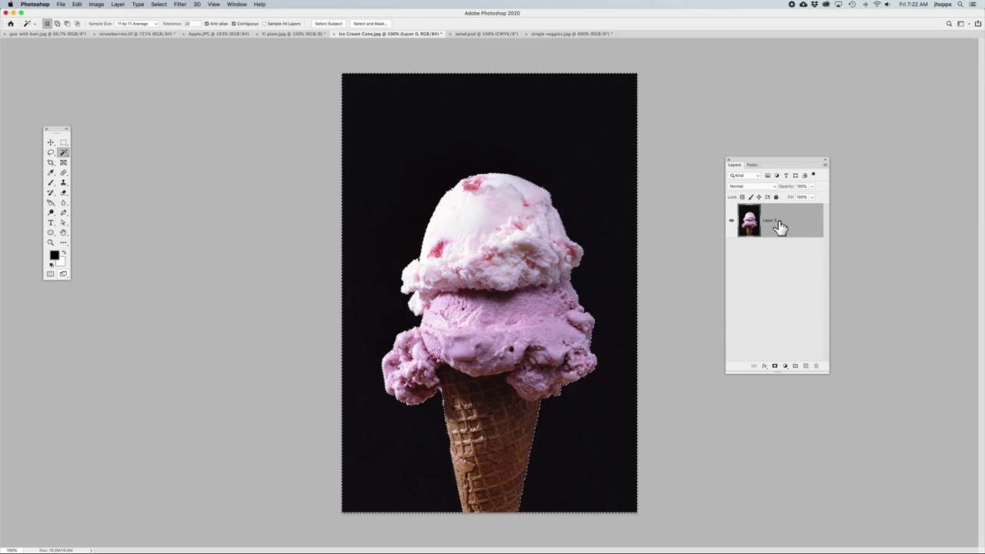
- Delete the selected black backdrop and deselect
key(Delete)
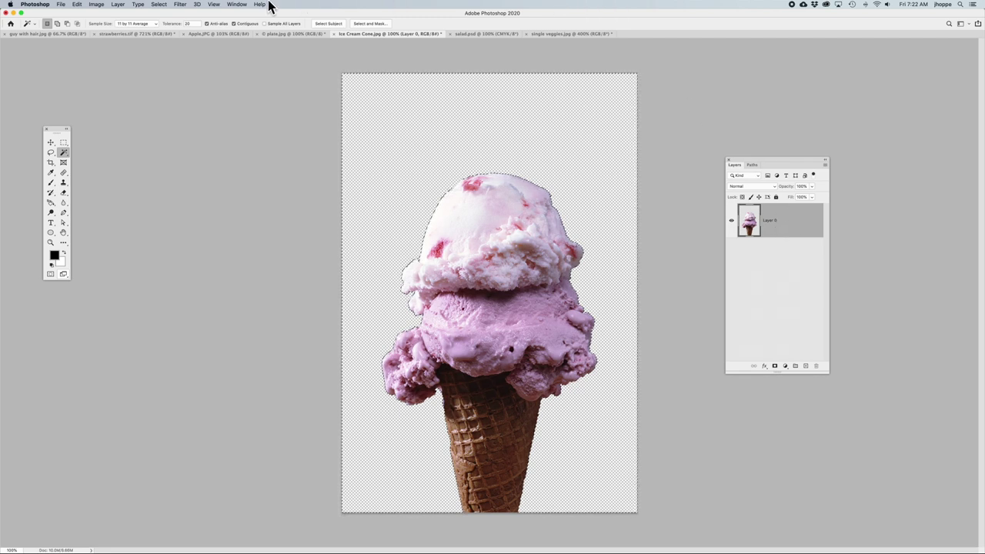
click(158, 4)
click(167, 21)
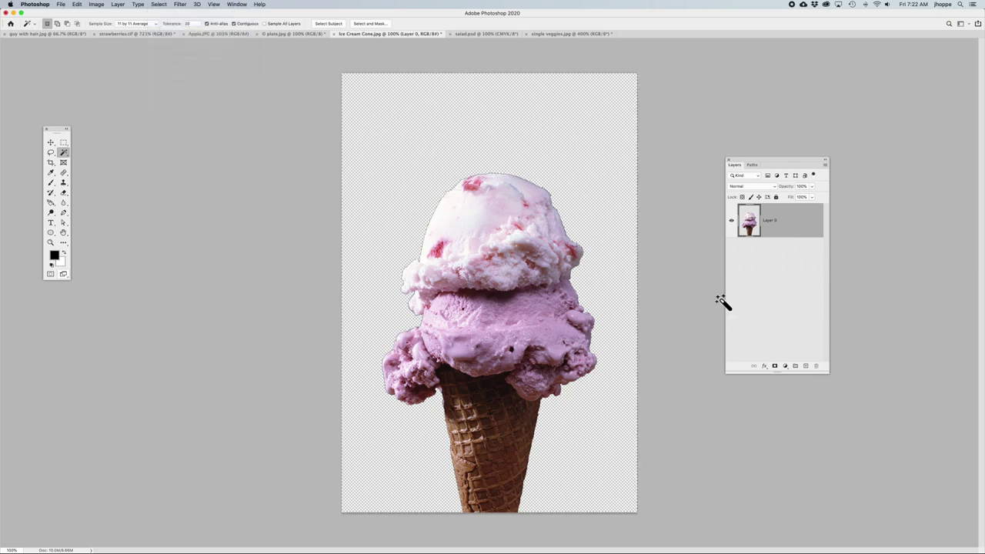
- Examine the cut-out edge of the upper ice cream scoop at high magnification, and return to the full image
key(super+space)
drag(400, 248, 444, 285)
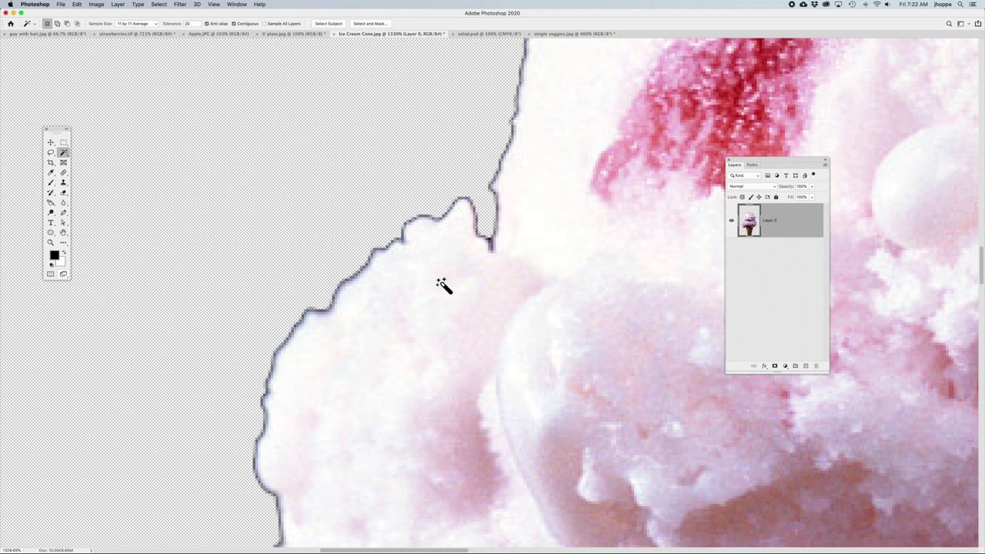
key(super+minus)
key(super+minus)
key(super+minus)
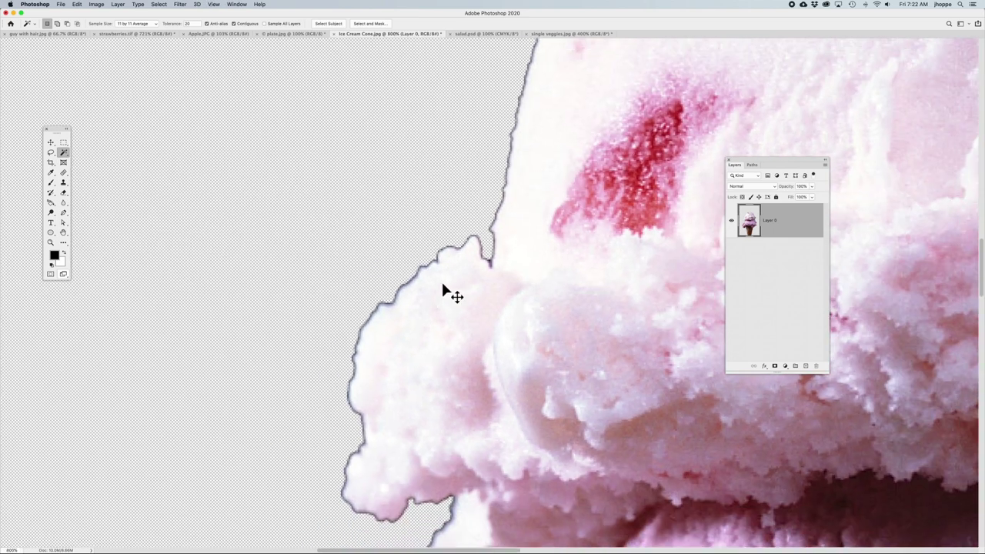
key(super+minus)
key(super+minus)
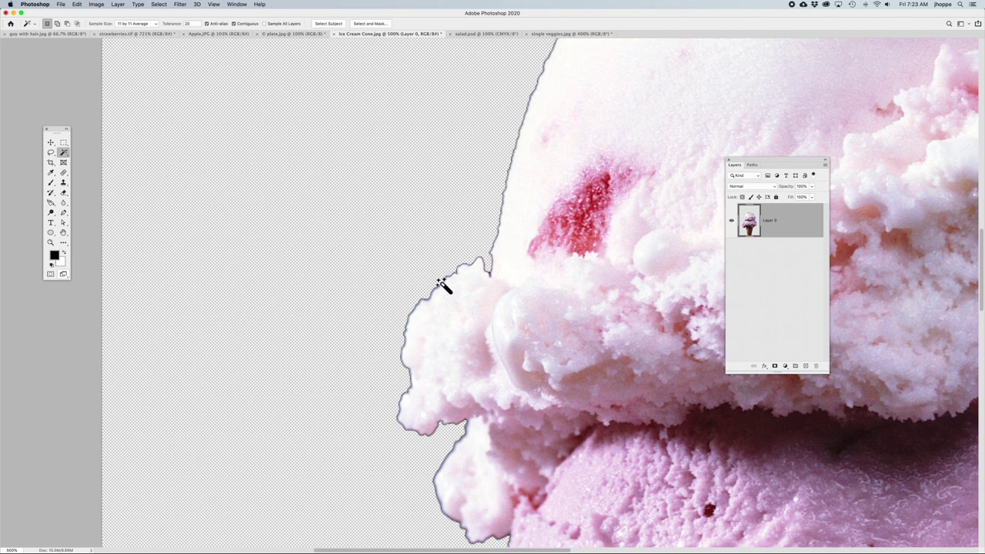
key(super+space)
drag(448, 243, 493, 284)
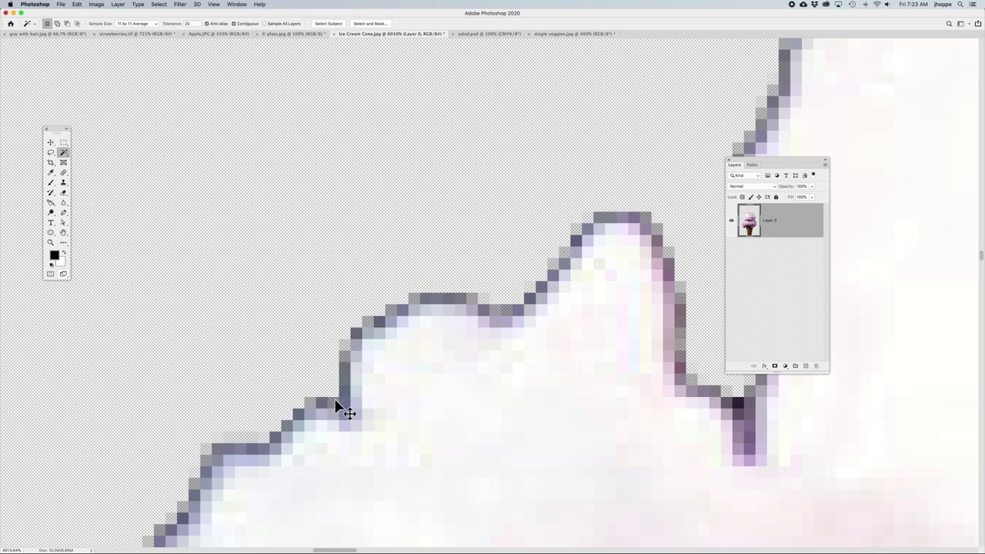
key(super+0)
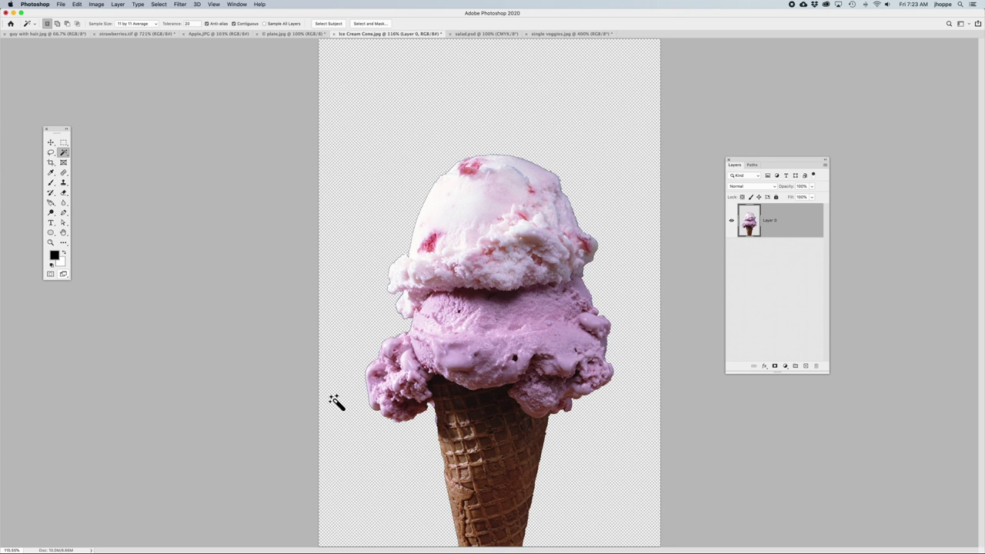
- Add a new layer beneath the ice cream layer and fill it with a bright green foreground color
drag(815, 369, 807, 372)
super+click(805, 367)
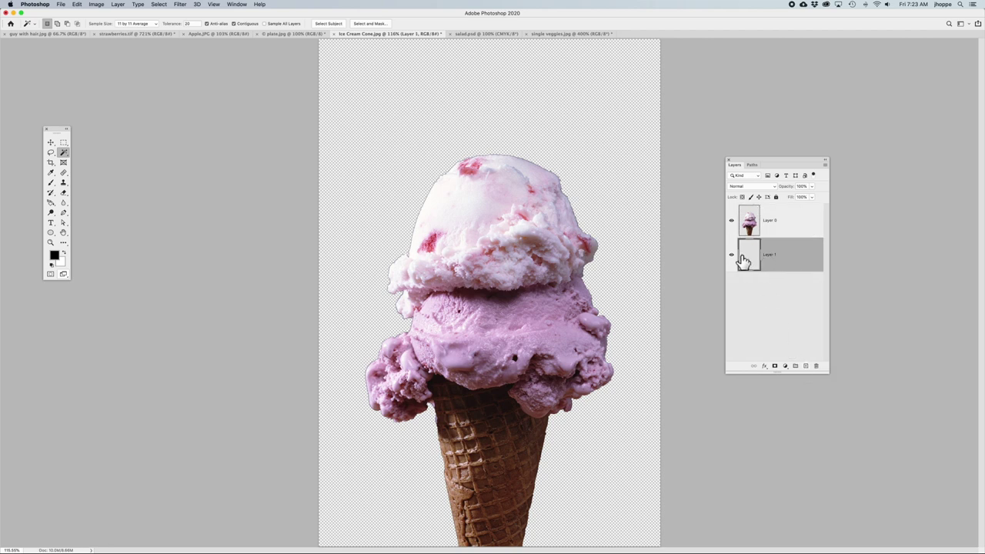
click(54, 257)
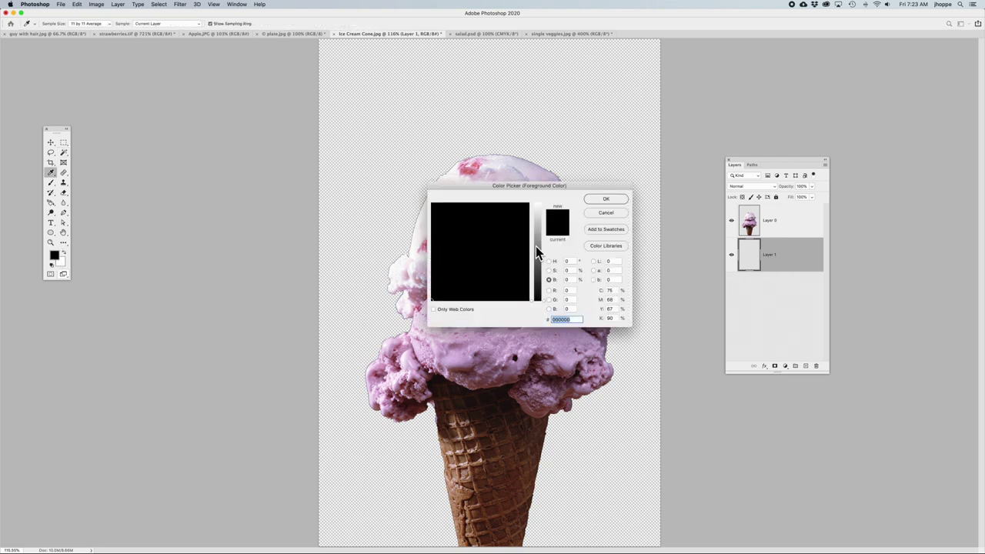
click(534, 236)
click(473, 227)
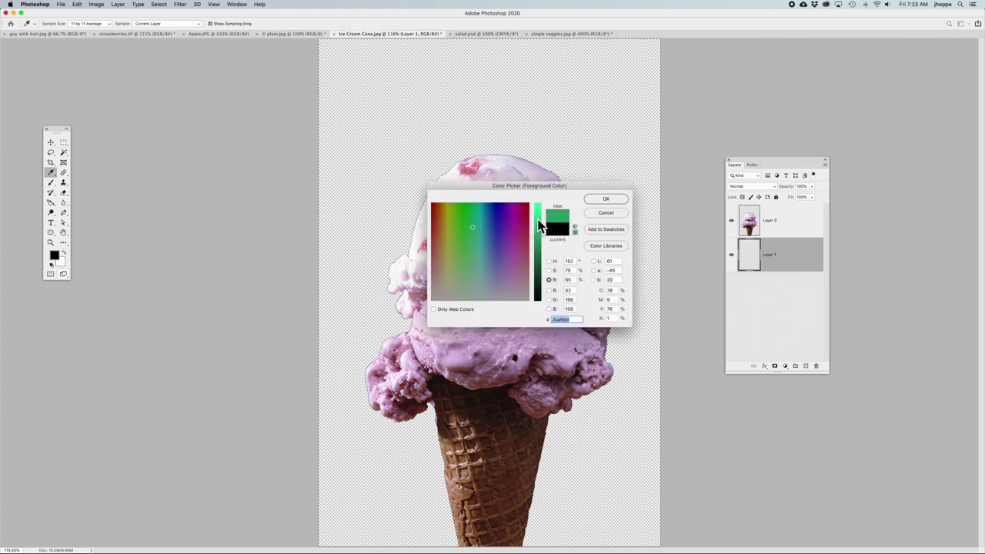
click(538, 219)
click(607, 200)
key(w)
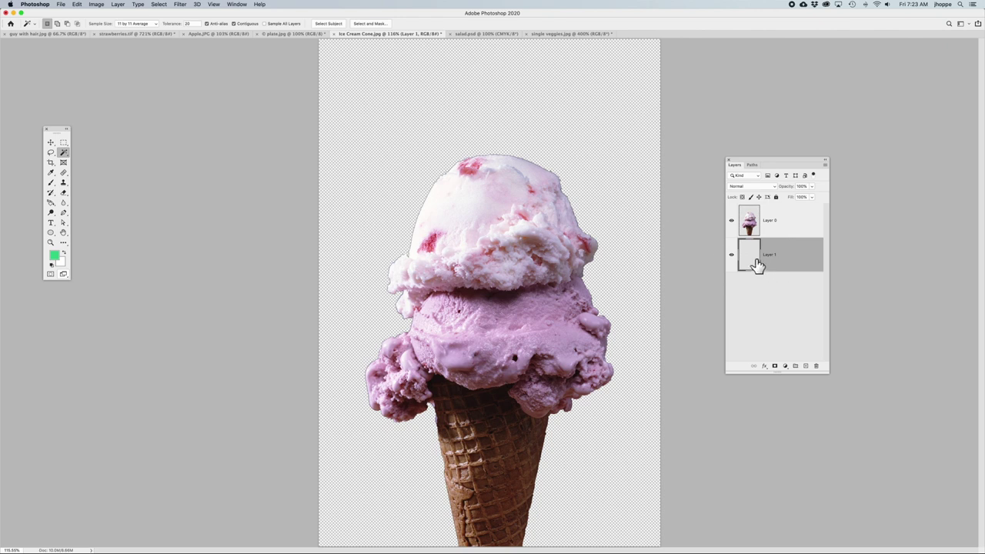
key(alt+BackSpace)
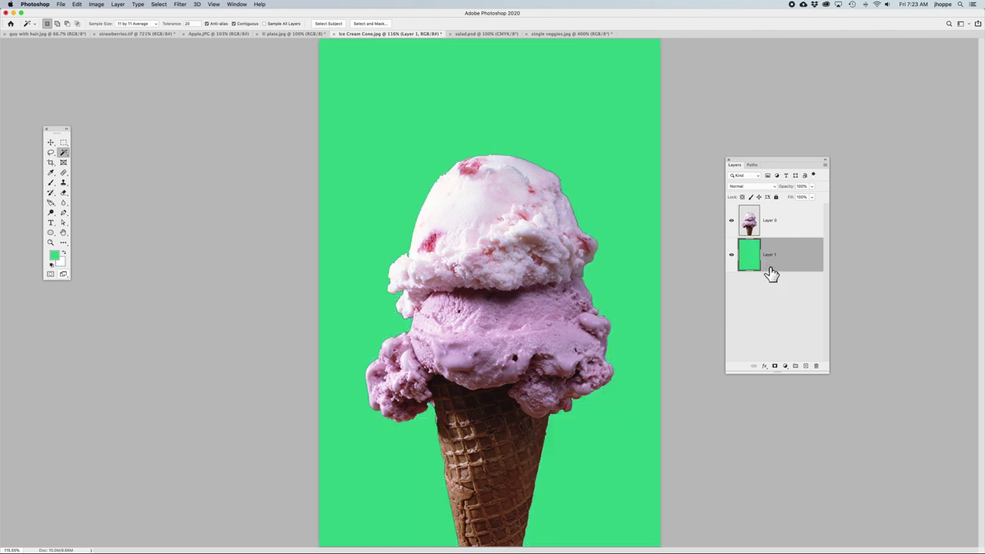
- Check the ice cream's edge against the green up close and undo the green fill, the new layer and the backdrop deletion
click(51, 144)
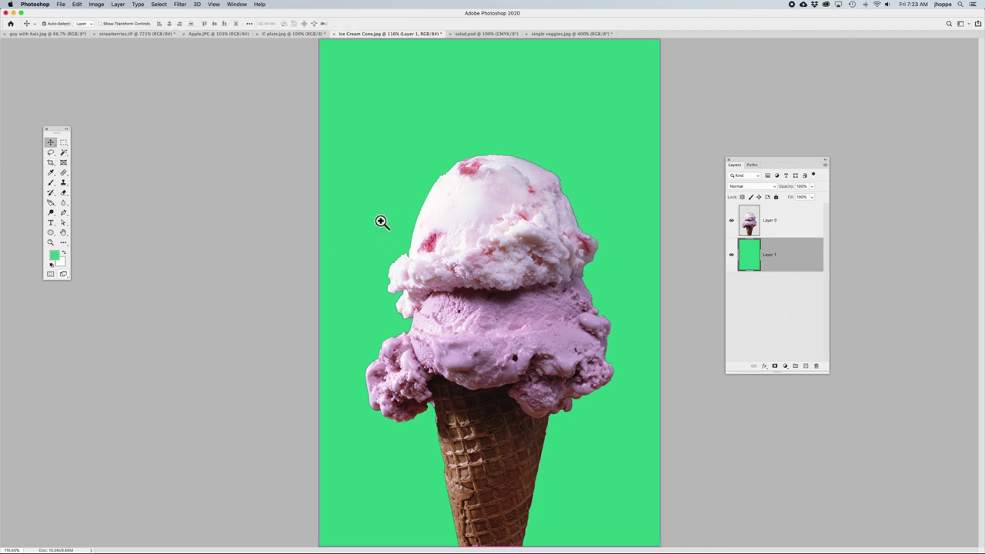
scroll(448, 284, up, 5)
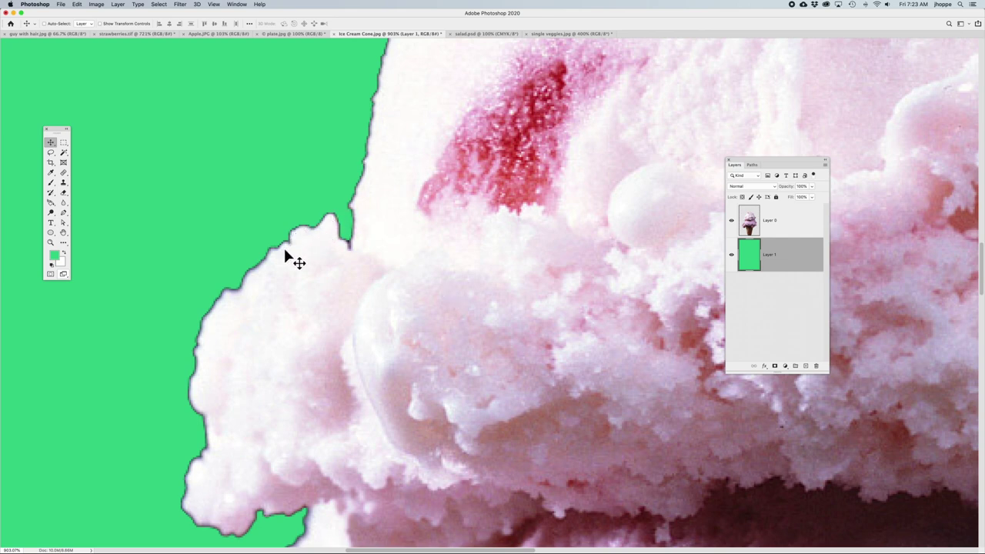
key(super+z)
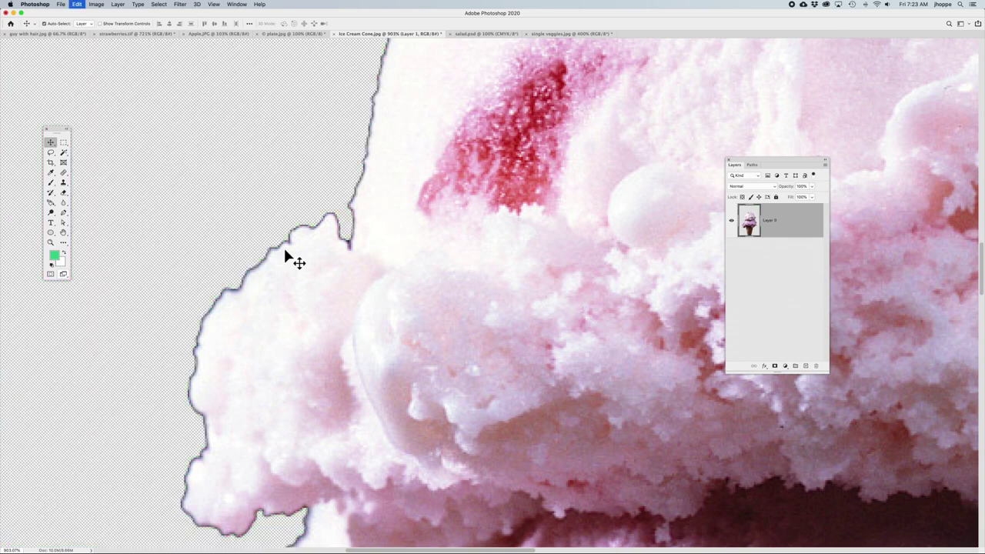
key(super+z)
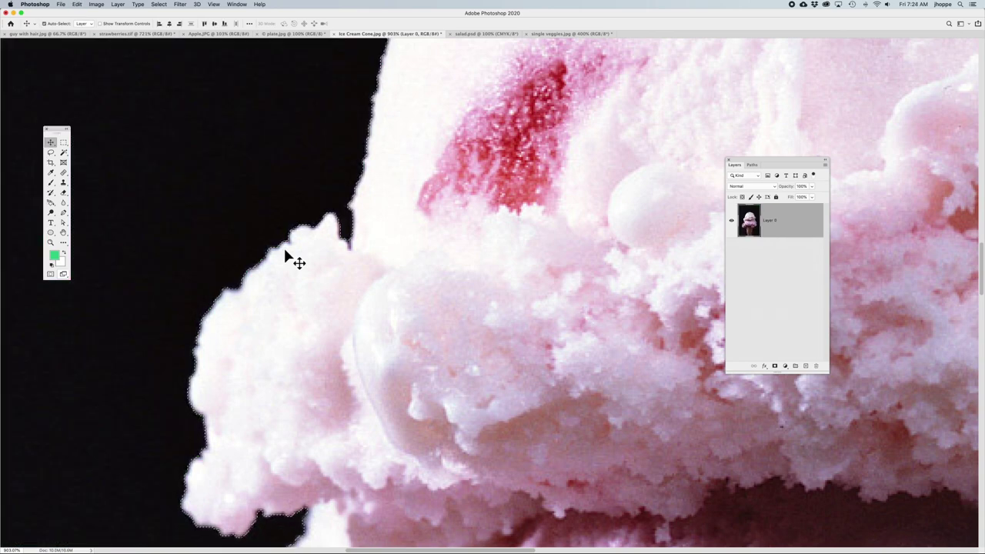
key(super+0)
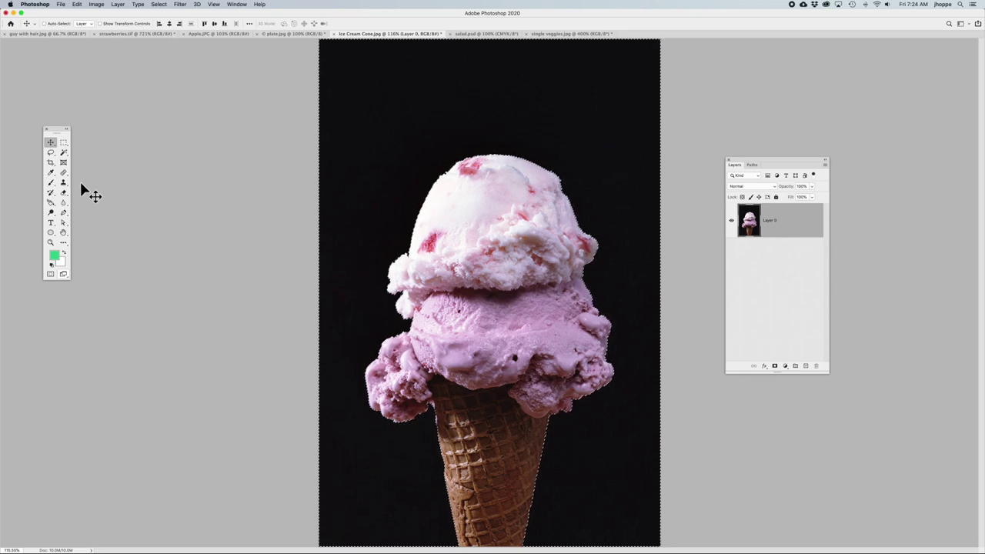
- Activate the Magic Wand tool and move the floating toolbox higher in the workspace
click(64, 151)
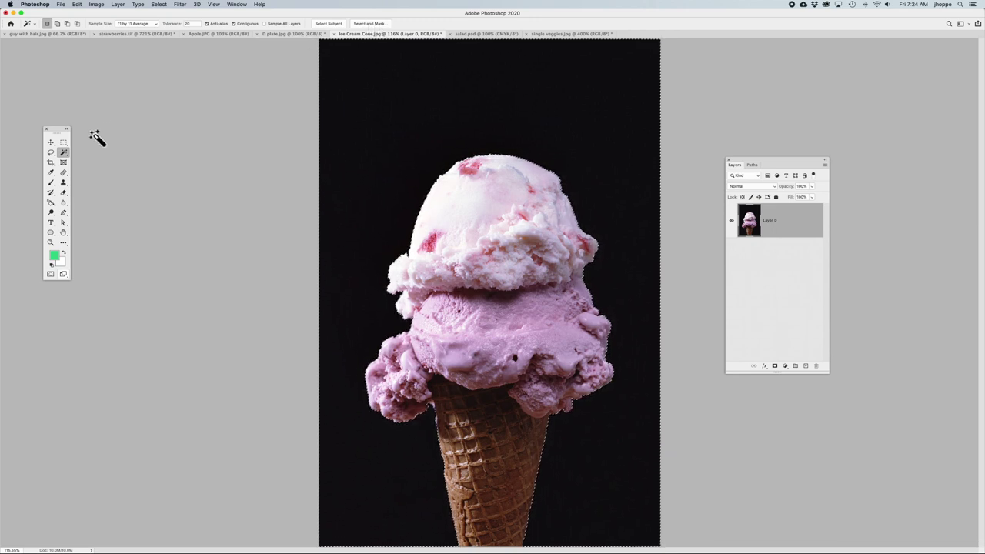
drag(56, 129, 54, 62)
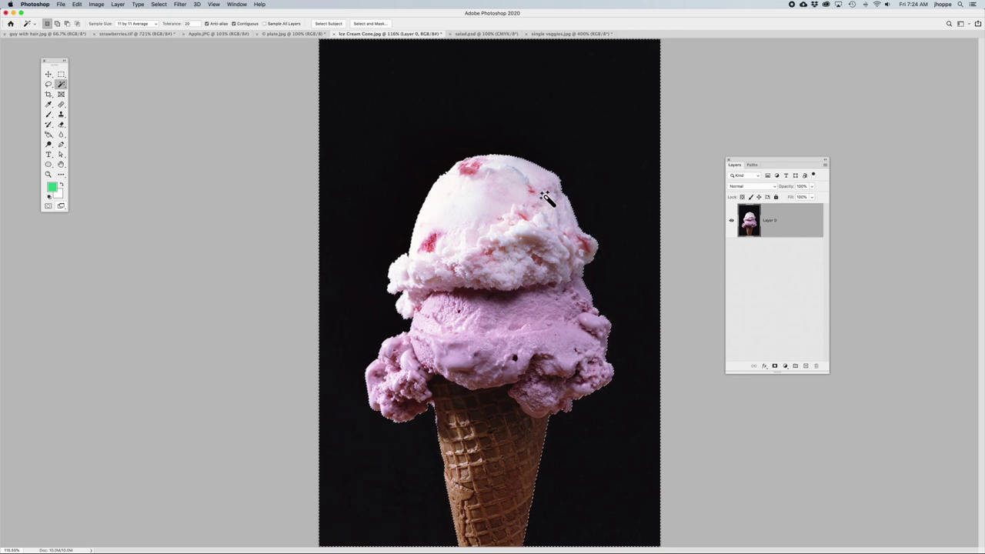
- Invert the selection from the black backdrop to the ice cream cone
click(160, 5)
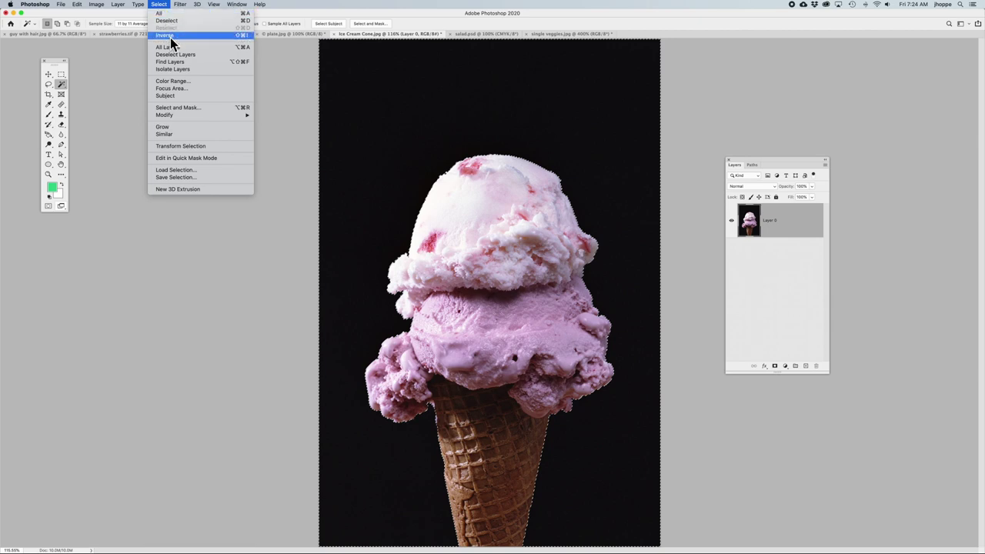
click(170, 37)
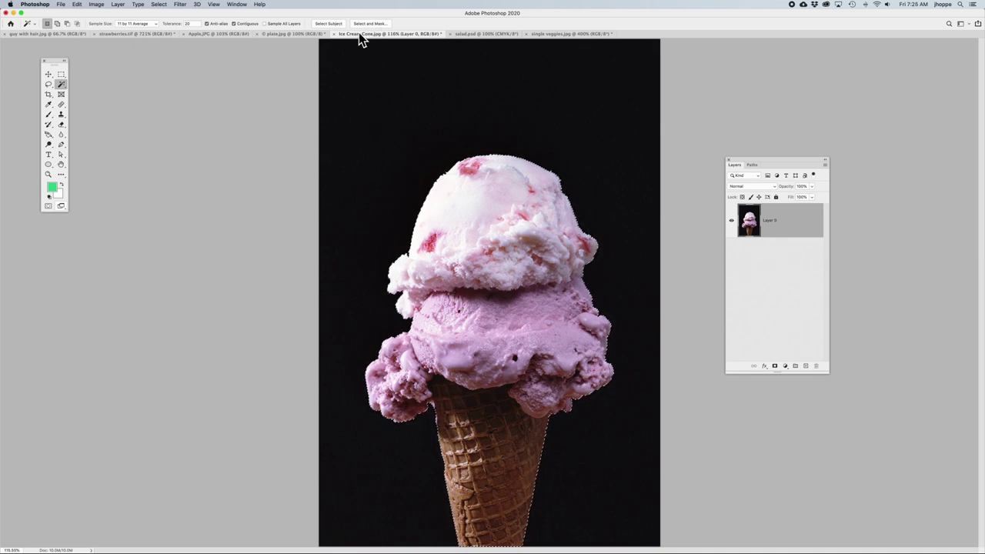
- Open the selection in Select and Mask, review it On White at full opacity, and move the properties clear of the cone
click(159, 4)
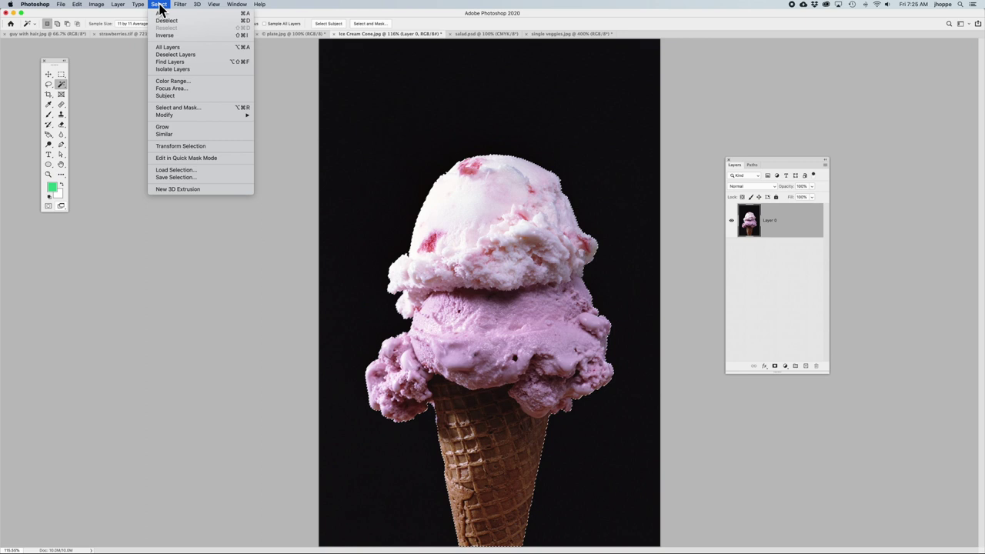
click(176, 108)
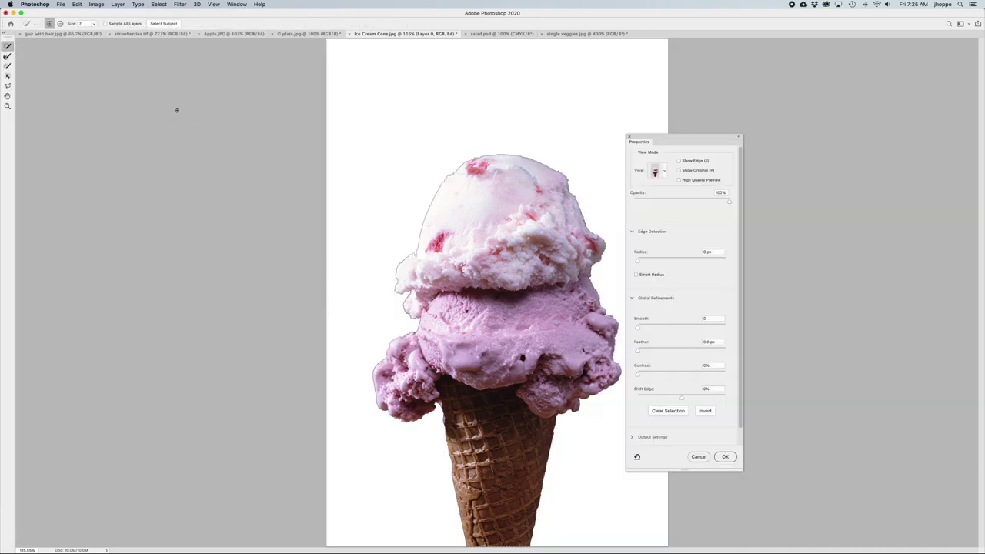
drag(643, 137, 687, 143)
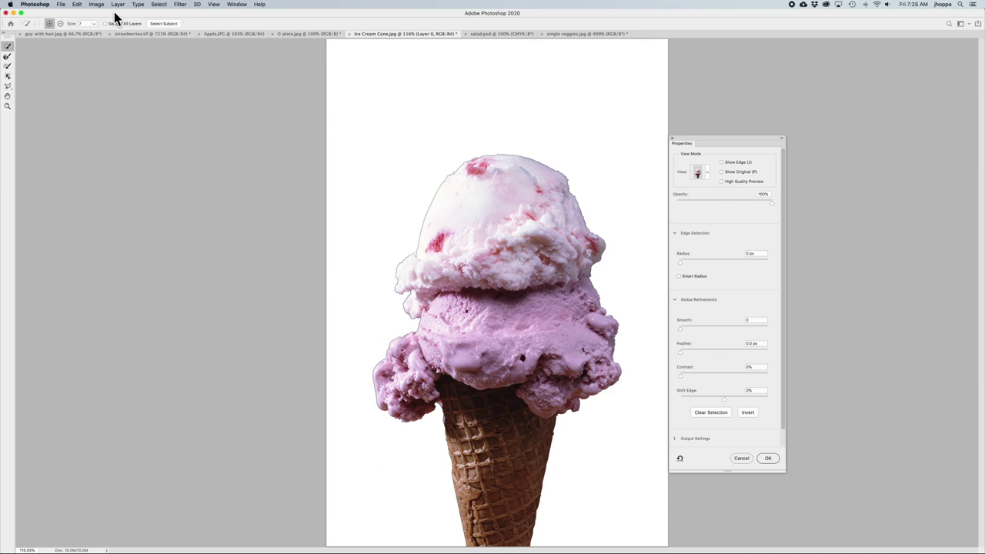
click(706, 170)
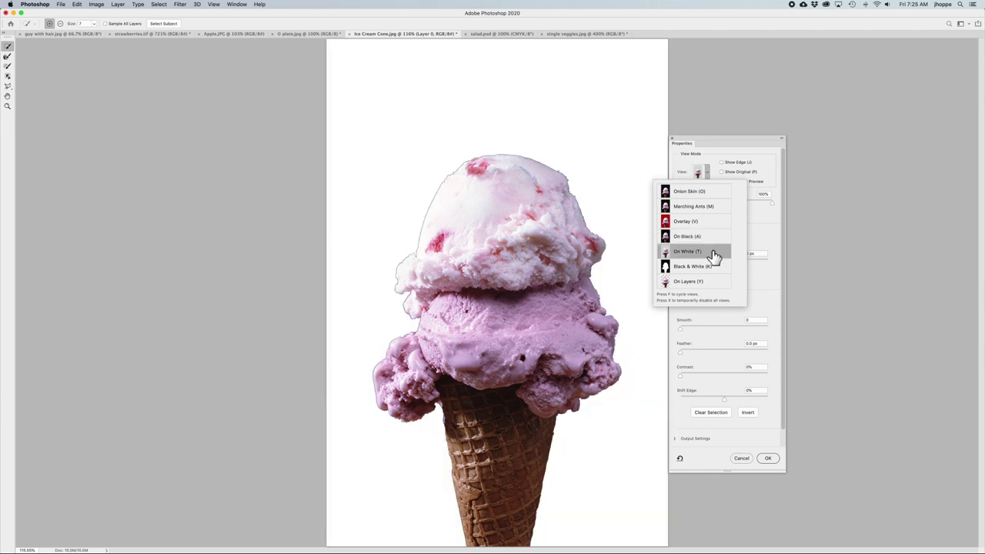
click(709, 178)
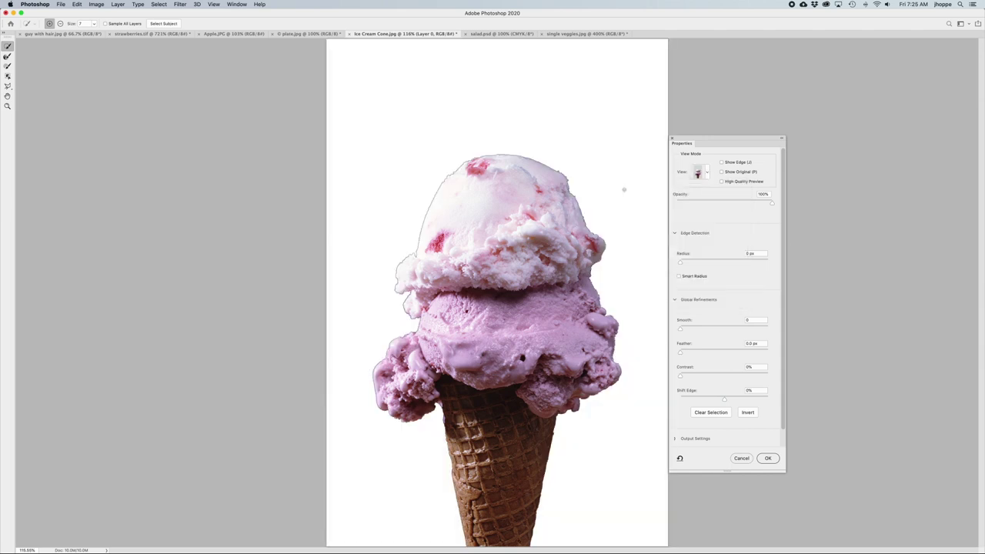
mouse_move(772, 203)
mouse_down()
mouse_move(702, 201)
mouse_move(777, 202)
mouse_up()
drag(707, 137, 711, 132)
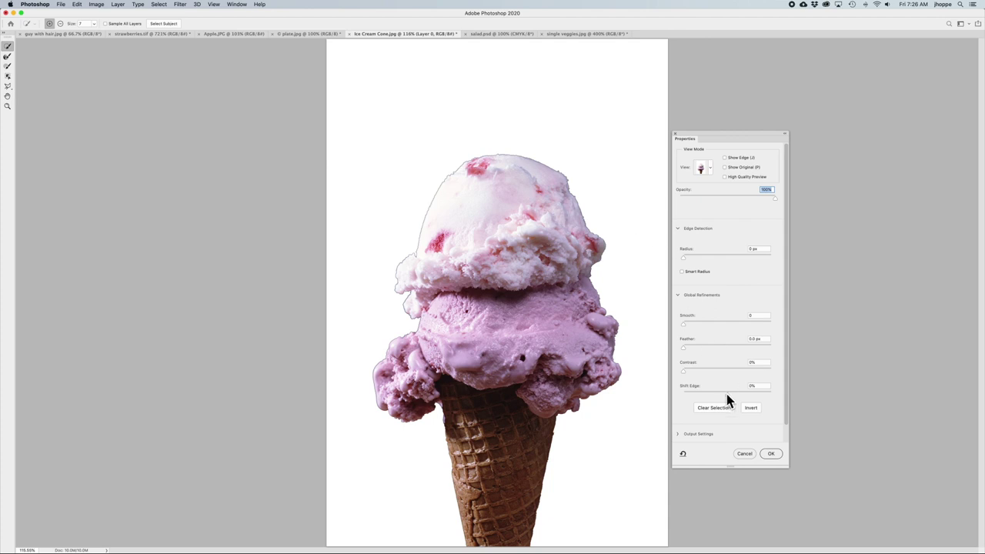
- Try Shift Edge values of -100% and +100% on the cone's outline, and cancel the refinement
click(678, 295)
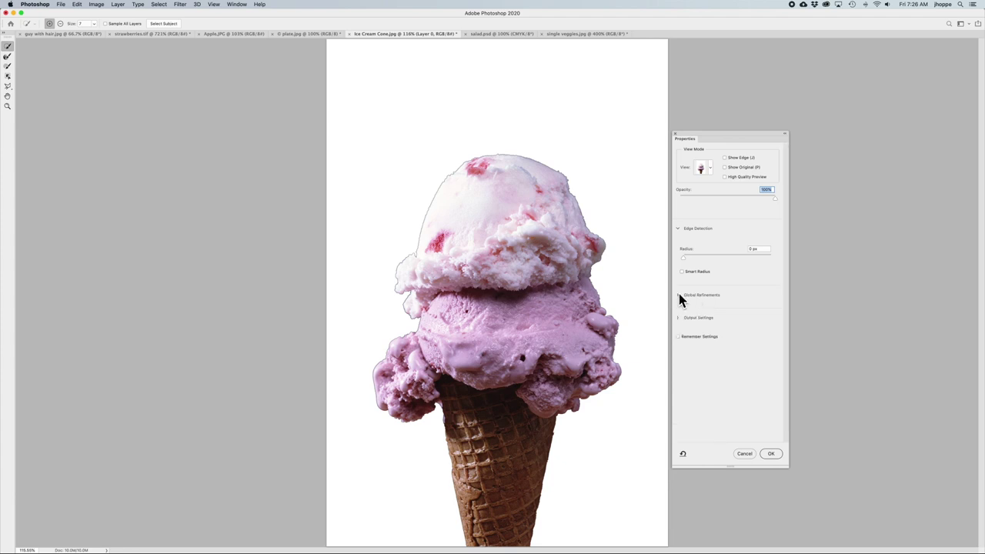
click(678, 295)
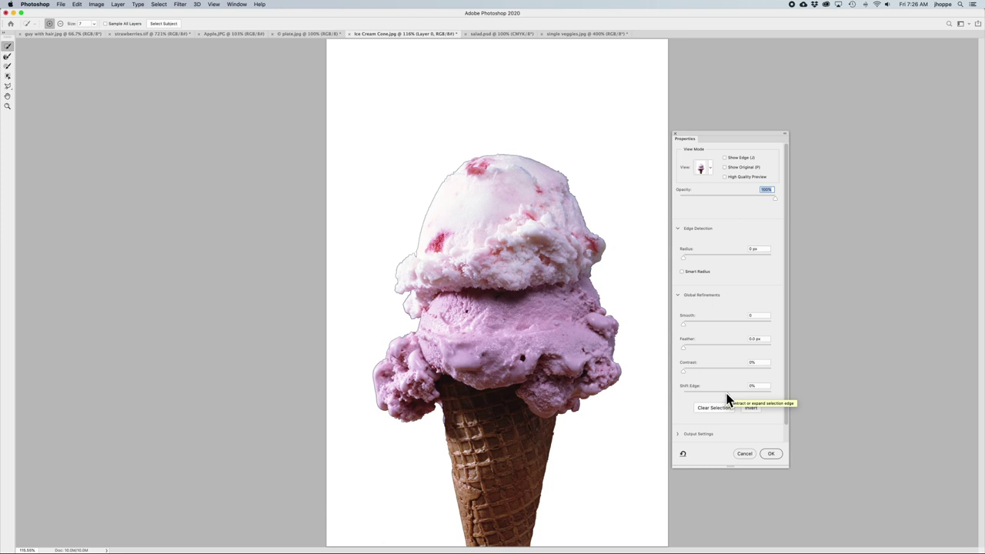
drag(727, 395, 681, 388)
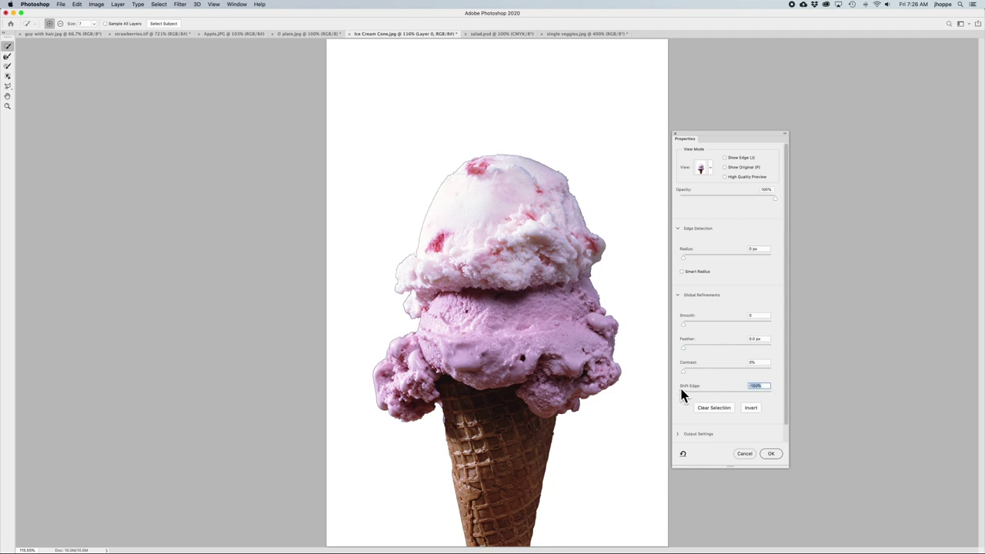
drag(682, 394, 694, 394)
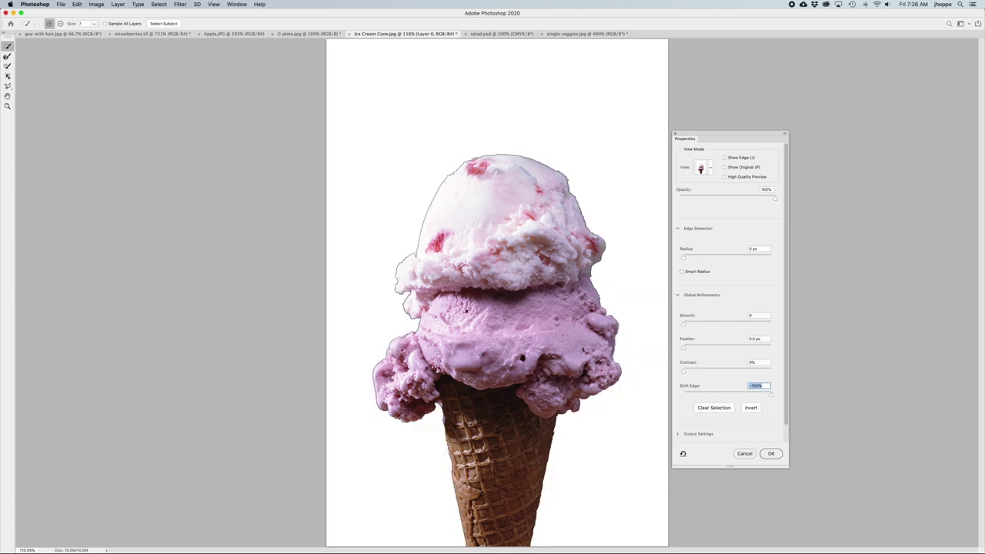
drag(764, 390, 674, 393)
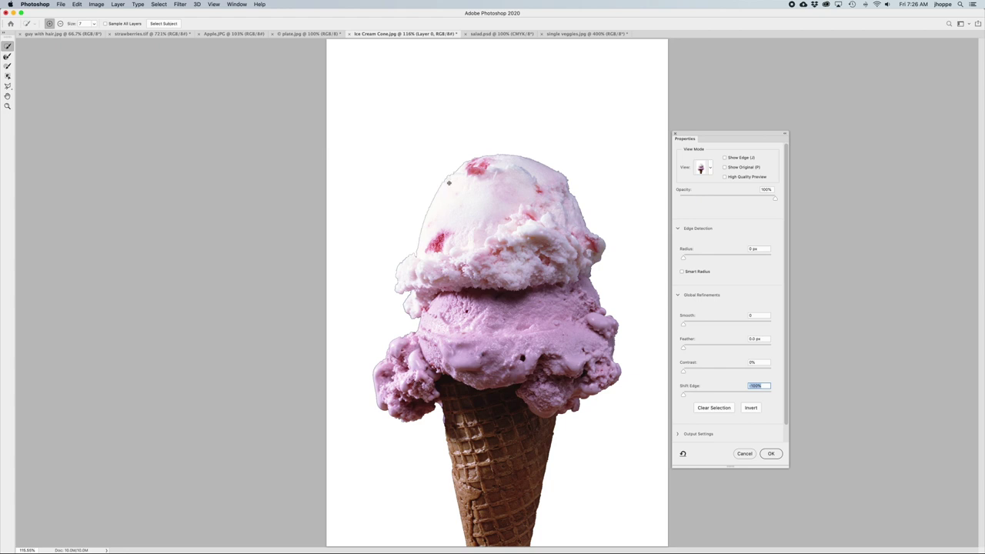
drag(683, 394, 723, 399)
drag(727, 395, 681, 388)
click(744, 454)
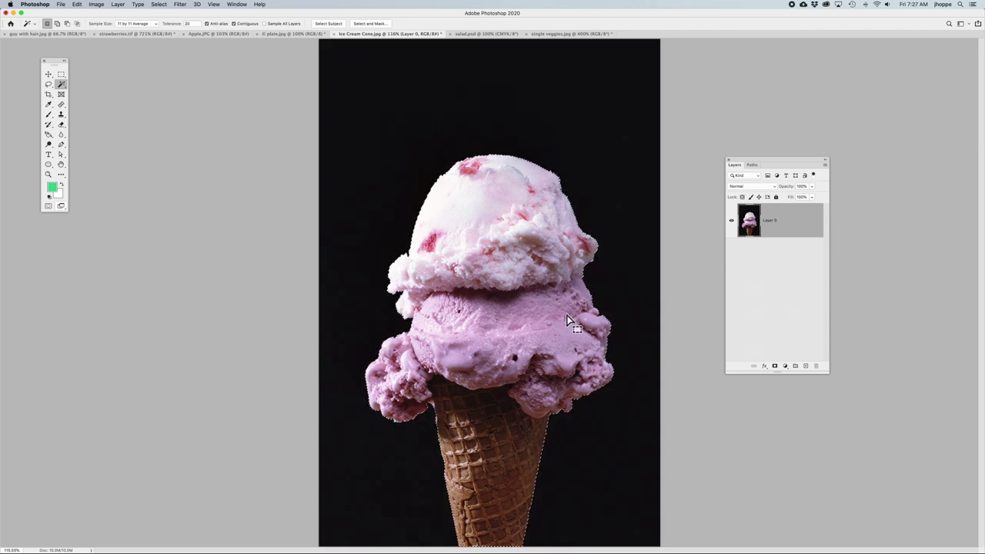
- Examine the selection boundary and dark fringe pixels along the upper scoop's edge at high magnification
key(ctrl+space)
drag(402, 245, 424, 264)
drag(374, 237, 638, 385)
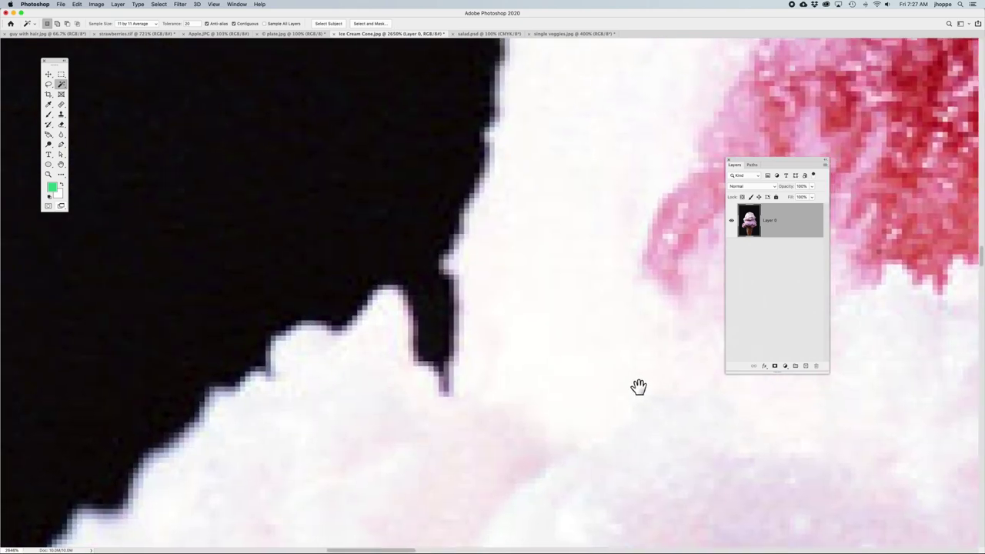
key(ctrl+space)
drag(465, 224, 516, 300)
shift+click(375, 287)
key(super+minus)
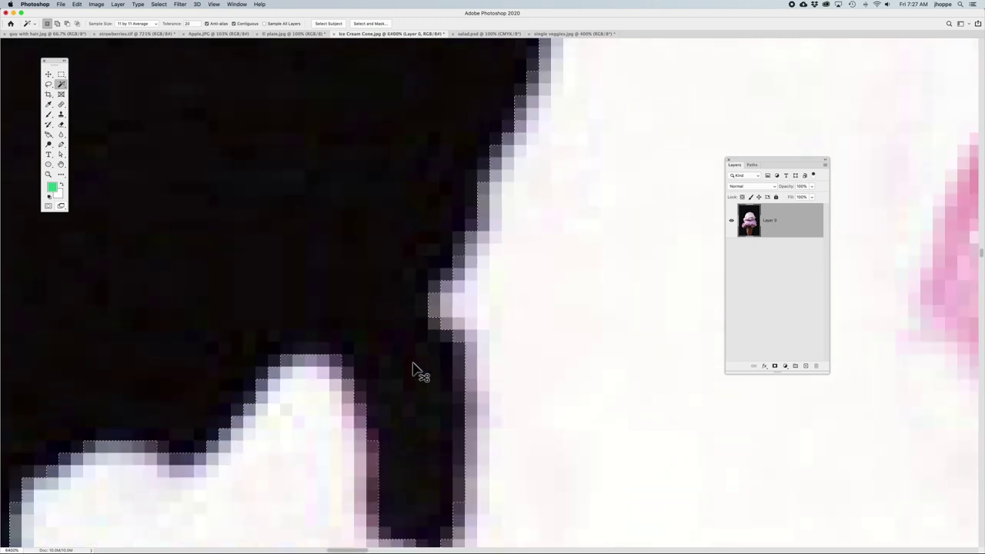
key(super+minus)
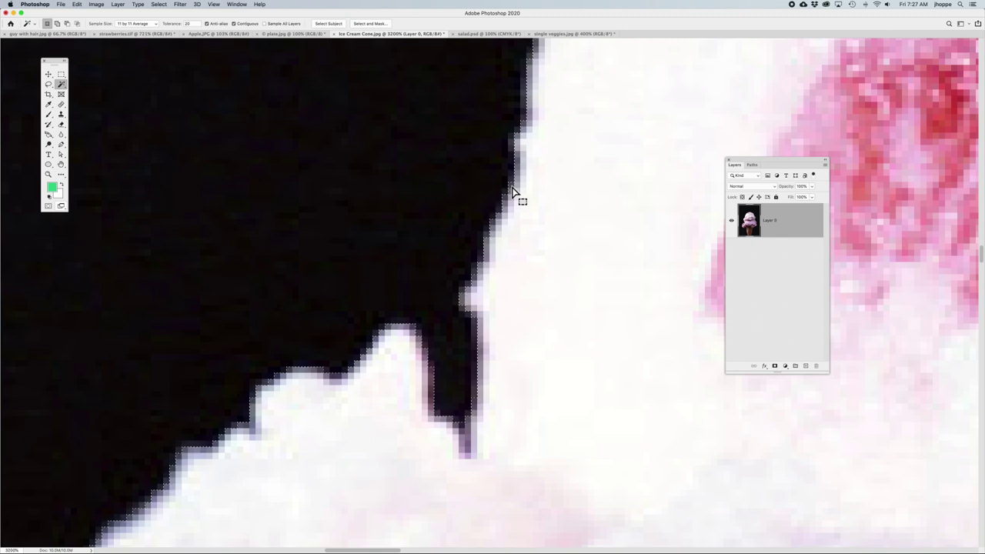
- Contract the ice cream selection by 2 pixels and check the new boundary along the edges of both scoops
click(159, 4)
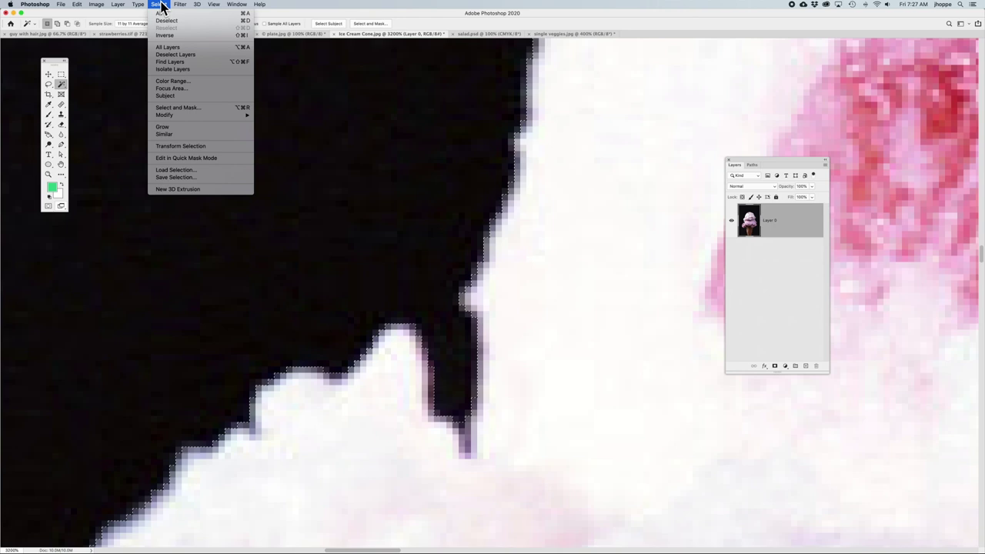
mouse_move(163, 115)
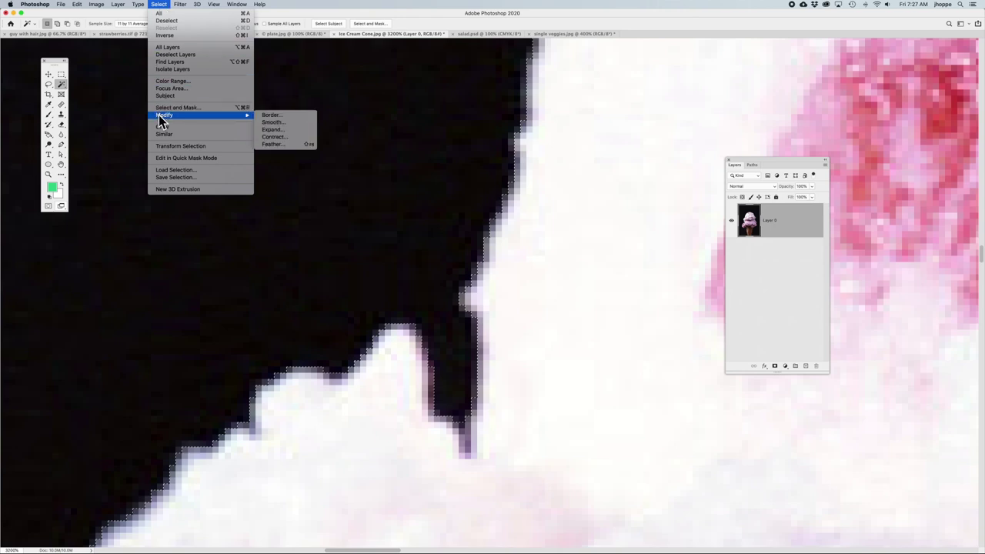
click(300, 139)
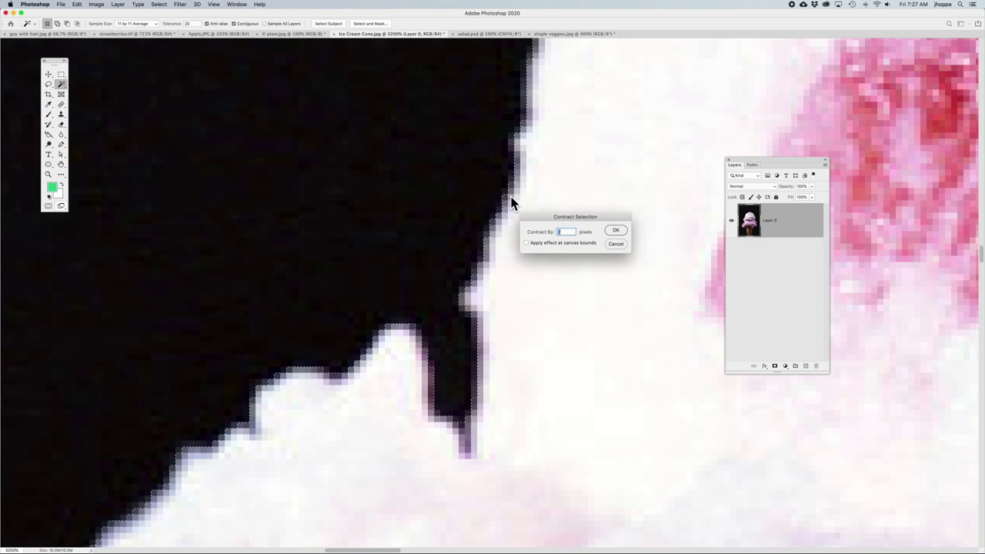
drag(536, 216, 561, 225)
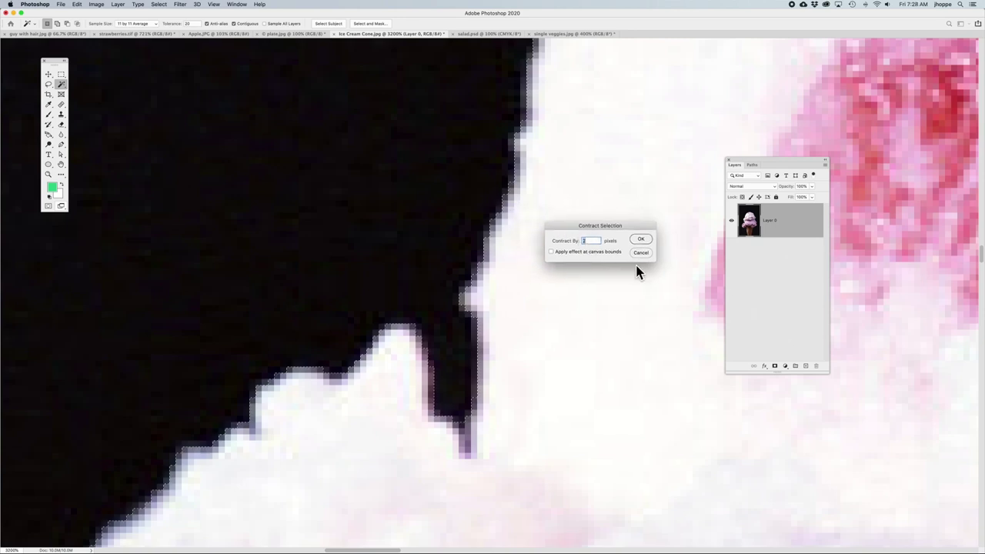
double_click(583, 241)
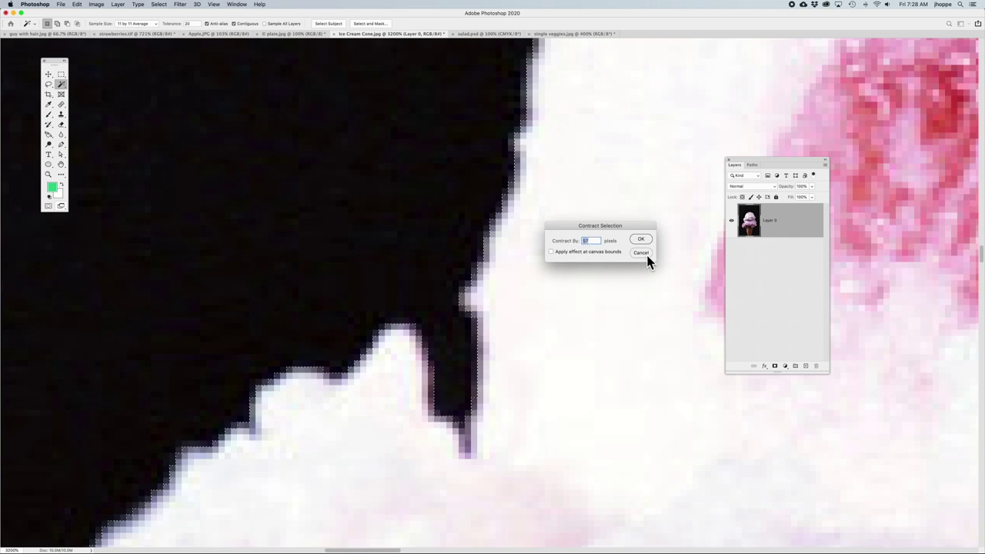
drag(574, 243, 529, 248)
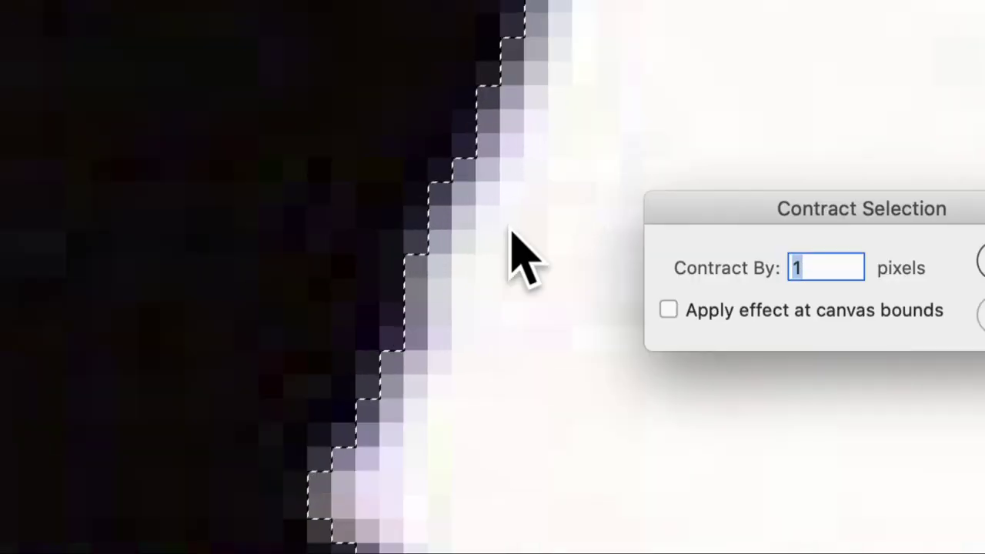
scroll(500, 139, right, 2)
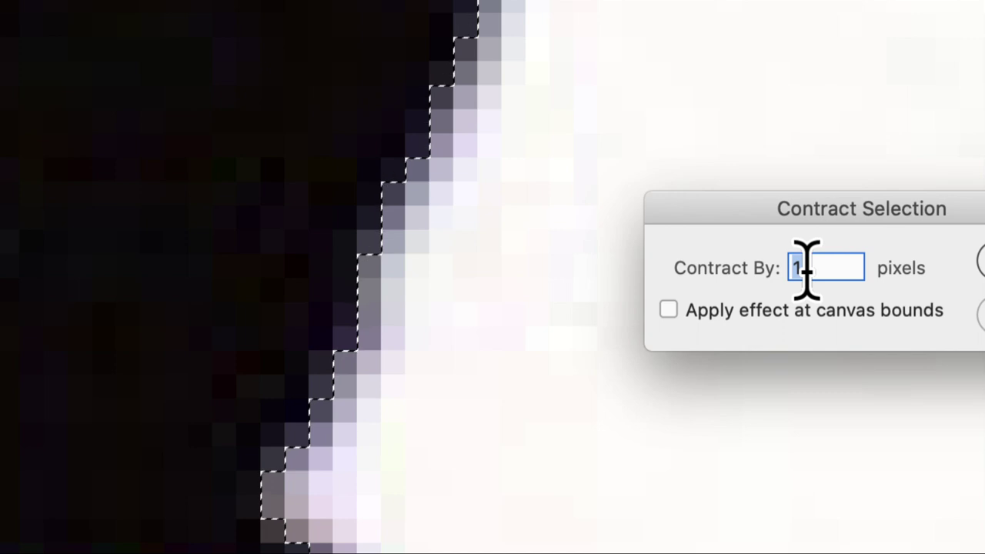
text(2)
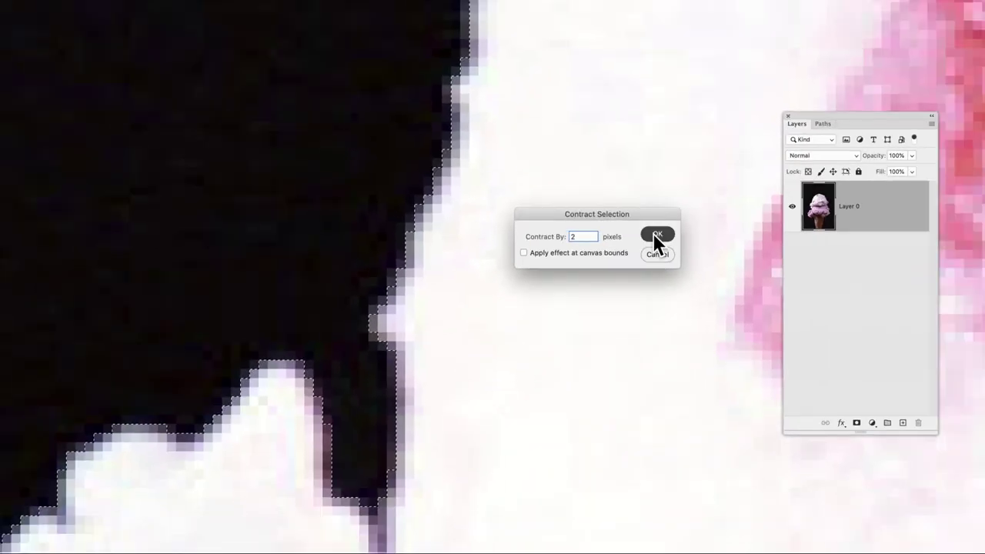
click(657, 236)
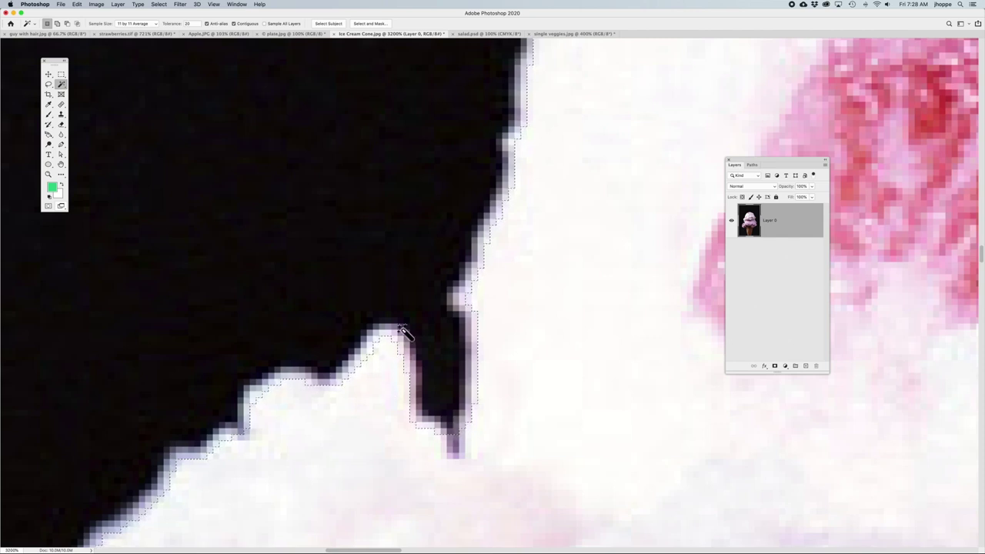
key(super+plus)
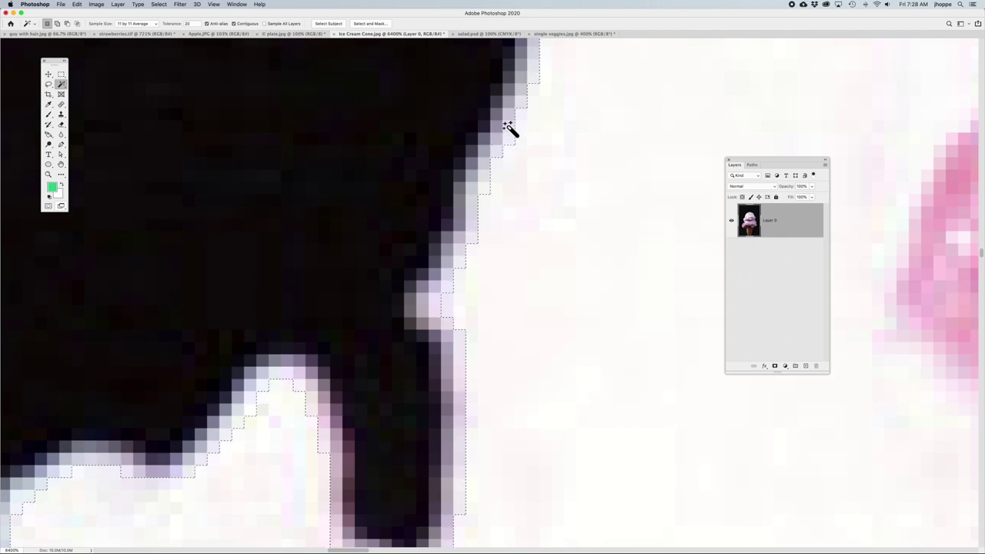
key(super+0)
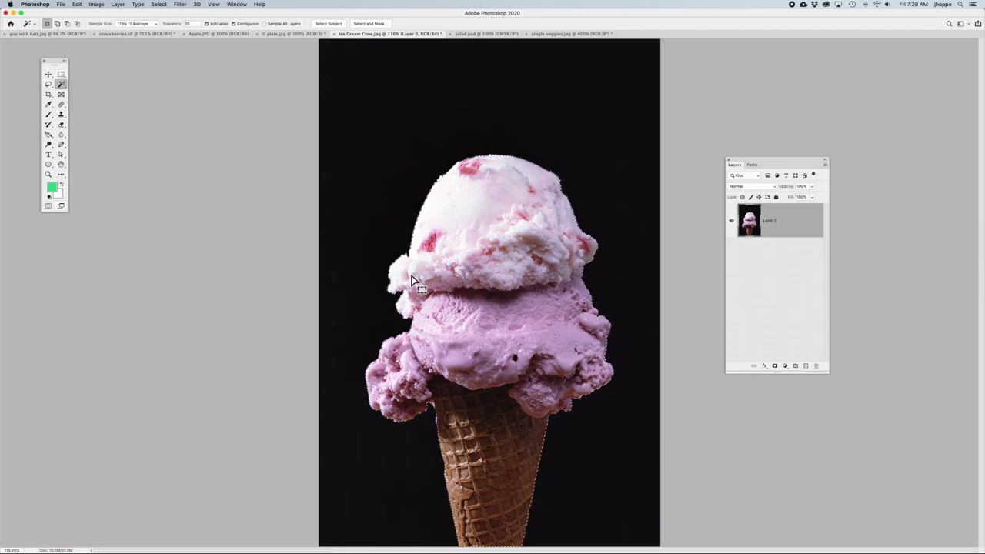
drag(362, 381, 397, 383)
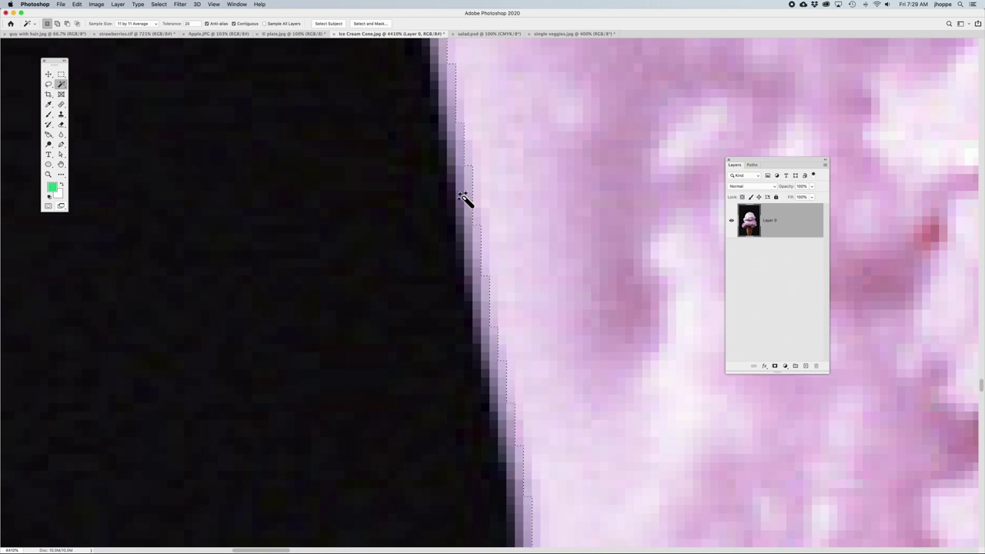
- Open the contracted selection in Select and Mask and preview the whole cone On Black and On White
click(370, 23)
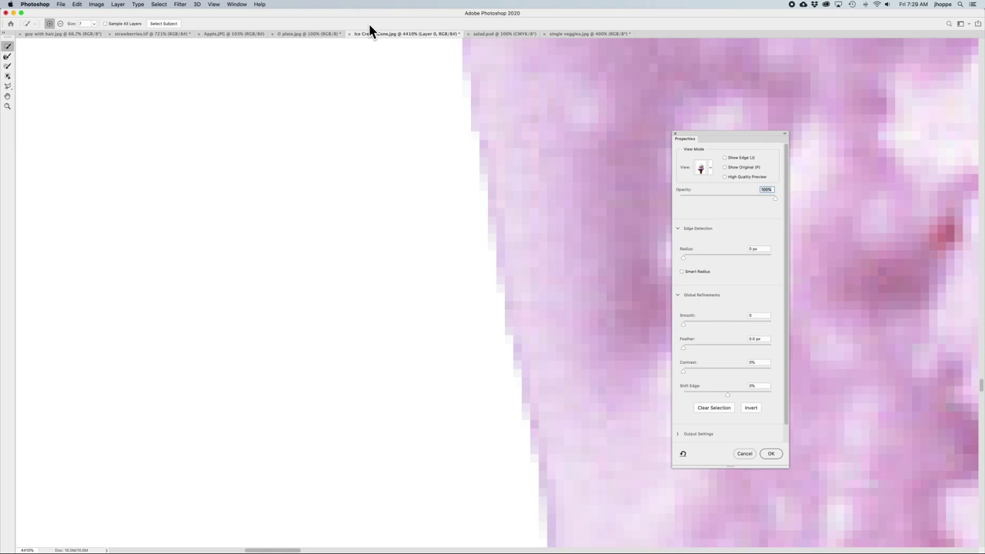
key(super+0)
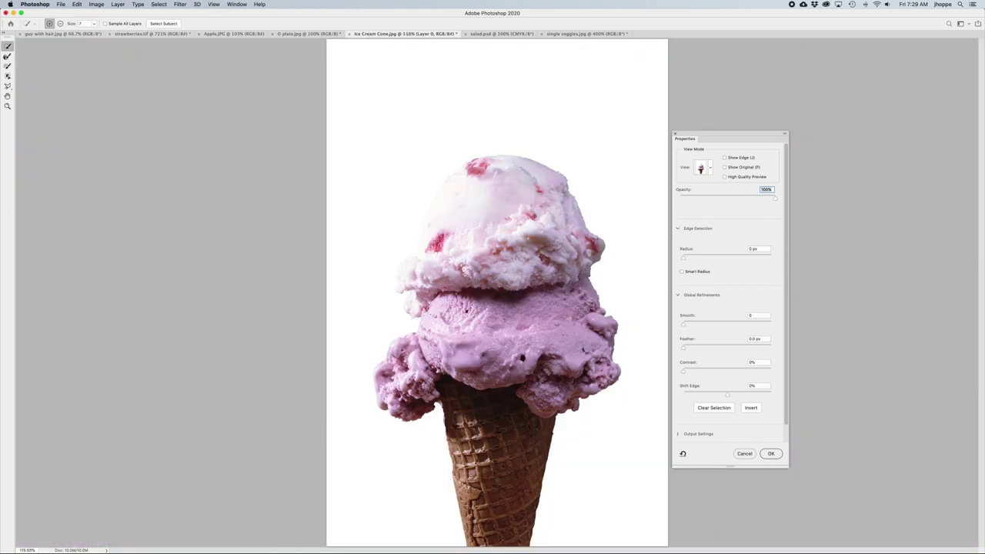
click(708, 169)
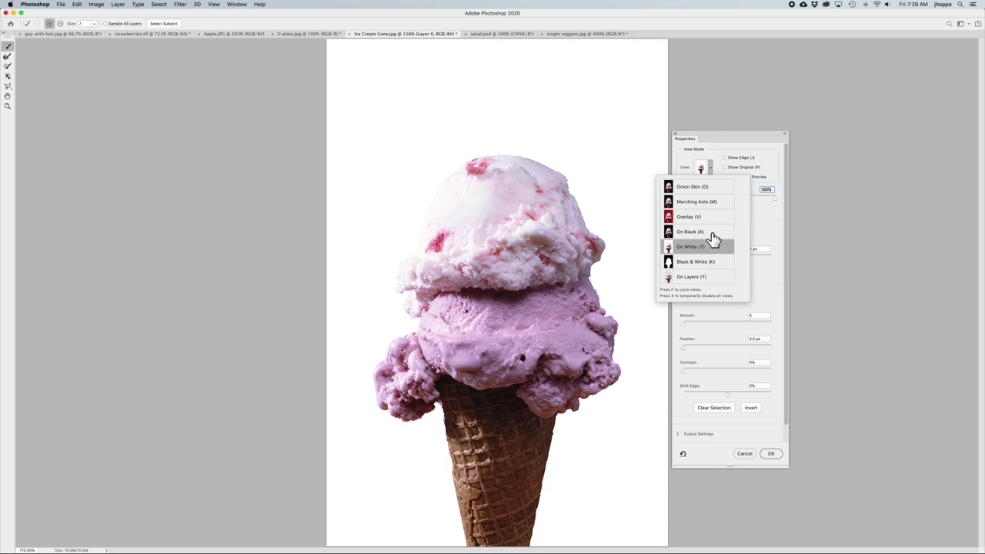
key(a)
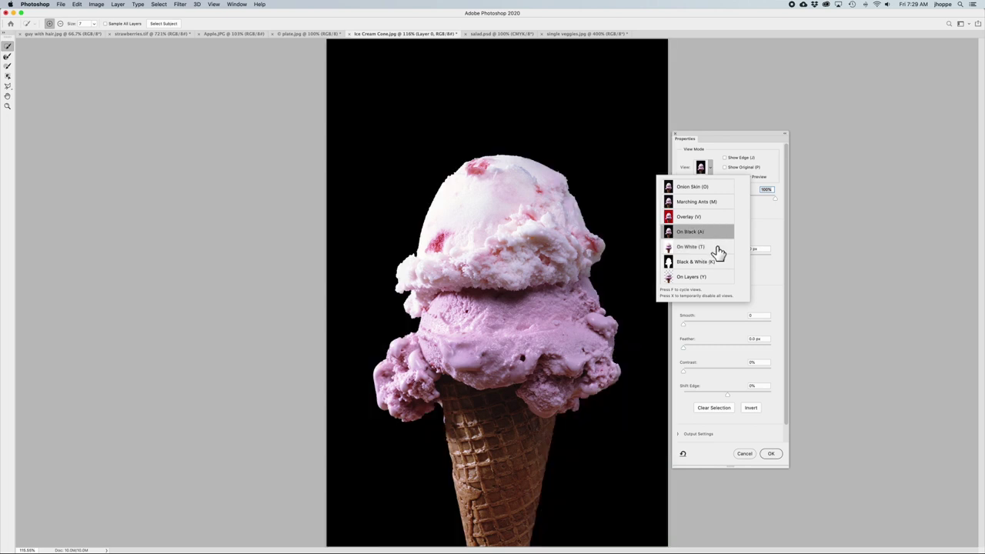
key(t)
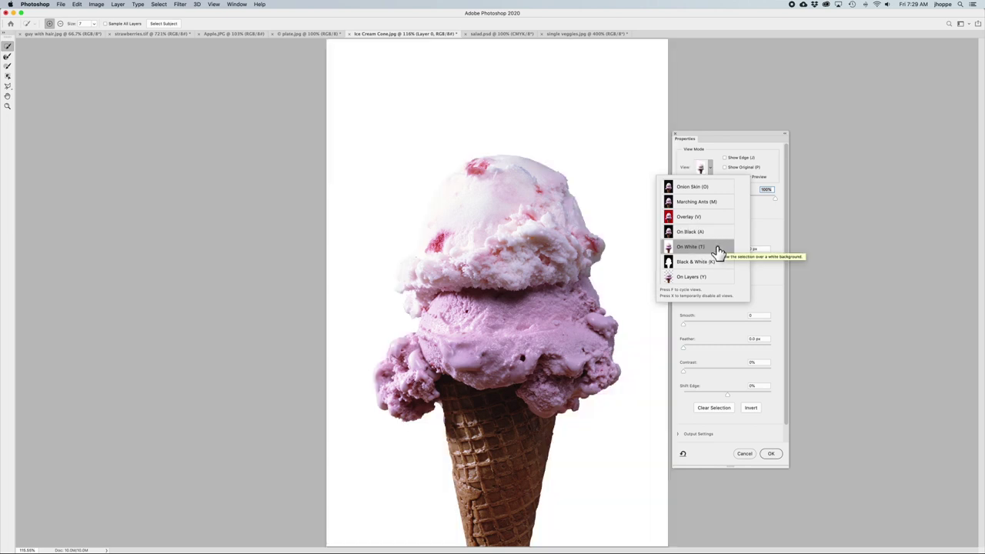
click(687, 137)
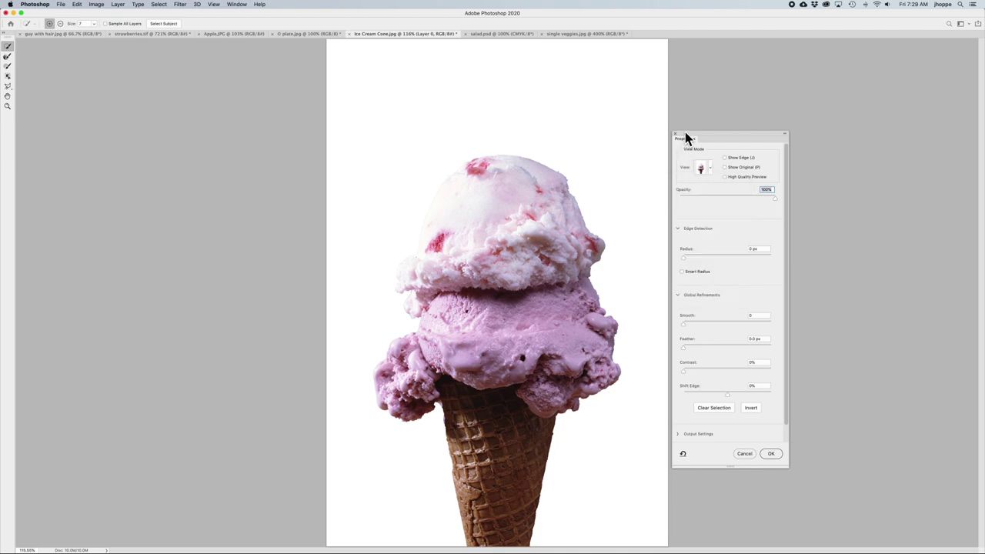
- Compare Shift Edge values of -100%, +100% and 0% on the cone's edge close up, and set Shift Edge to -100%
drag(400, 286, 436, 315)
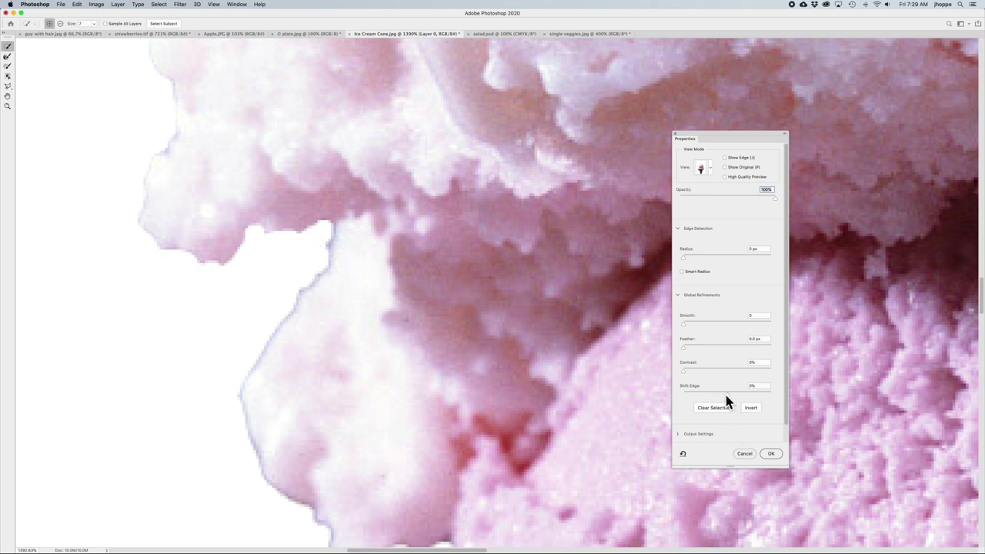
drag(726, 395, 705, 395)
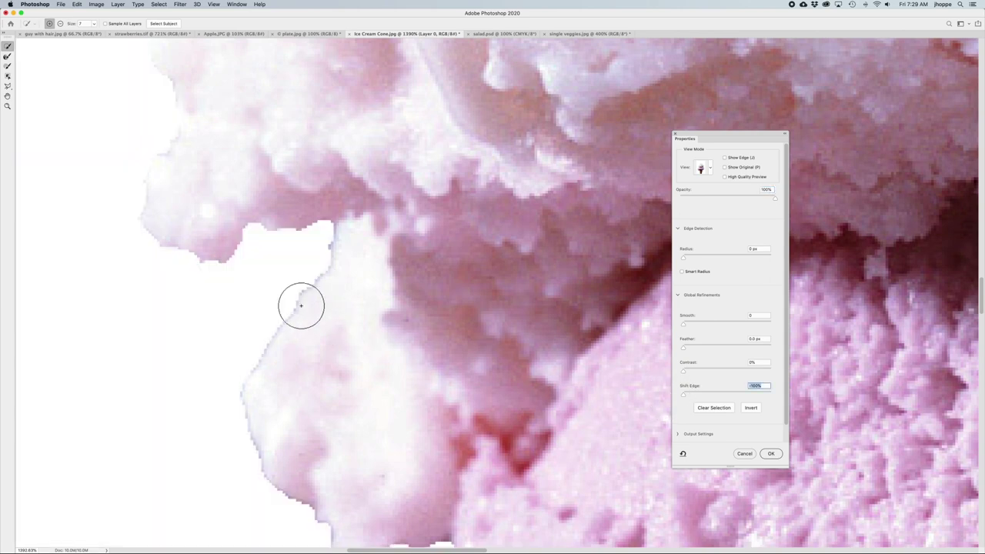
drag(681, 394, 777, 394)
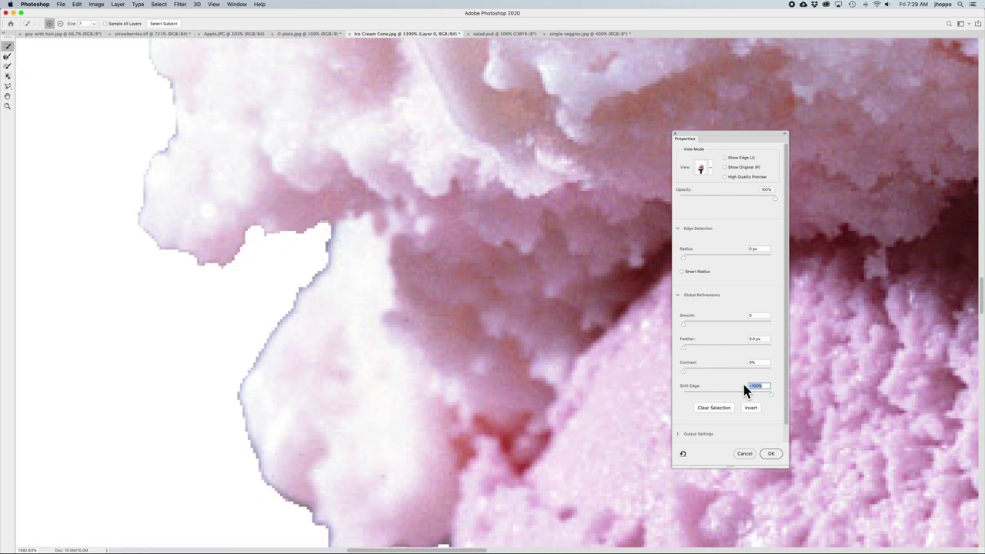
text(0)
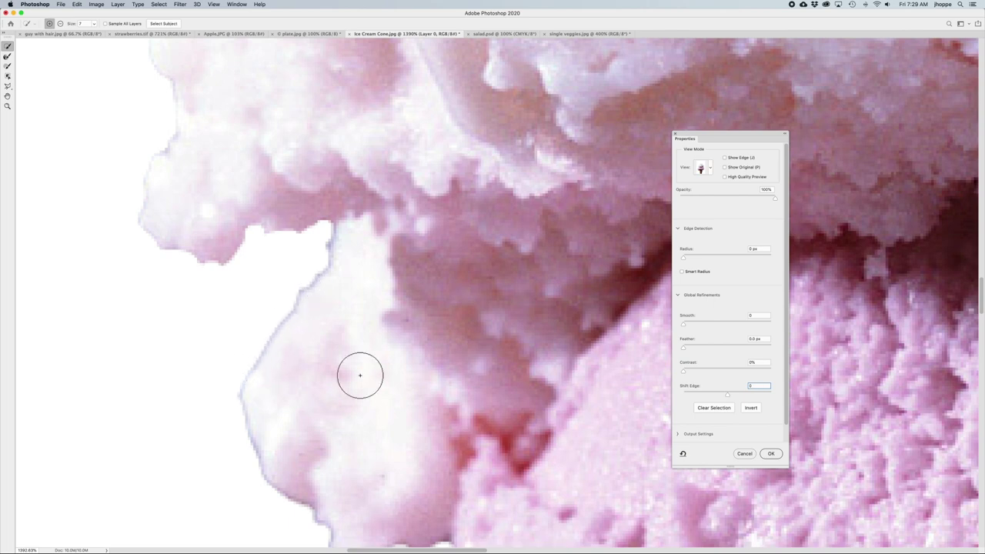
drag(726, 392, 687, 392)
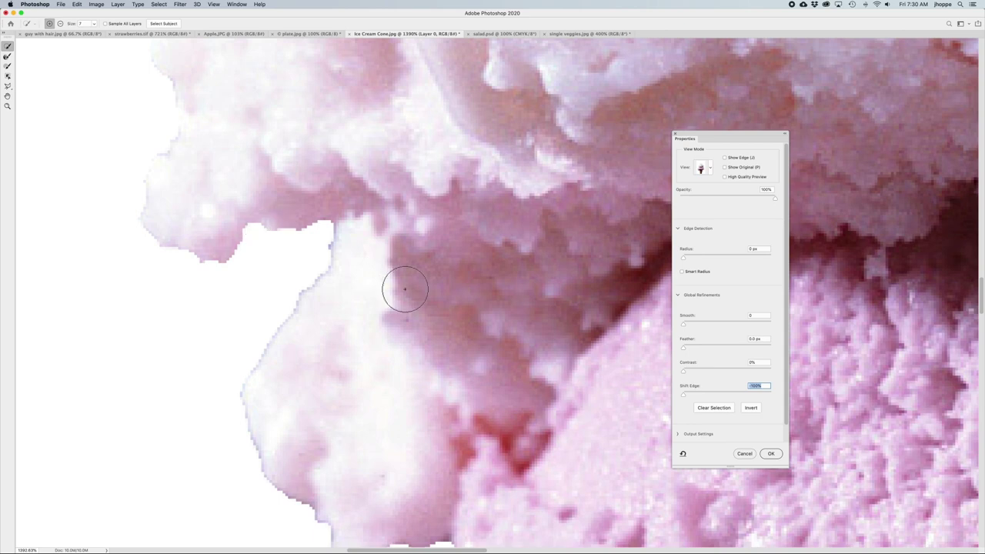
- Try a Smooth value of 25, inspect the outline on both sides of the scoops, and reset Smooth to 0
click(705, 323)
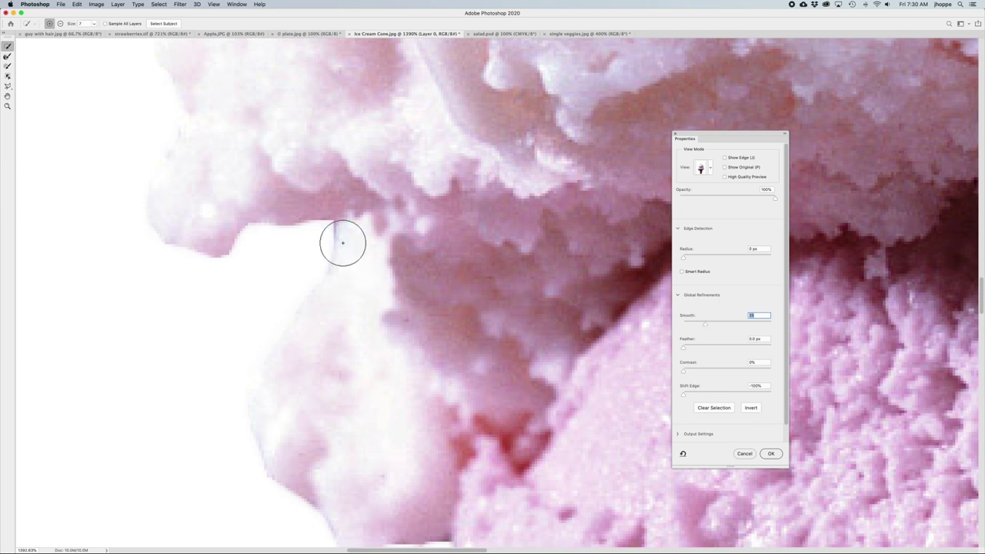
key(super+minus)
key(super+minus)
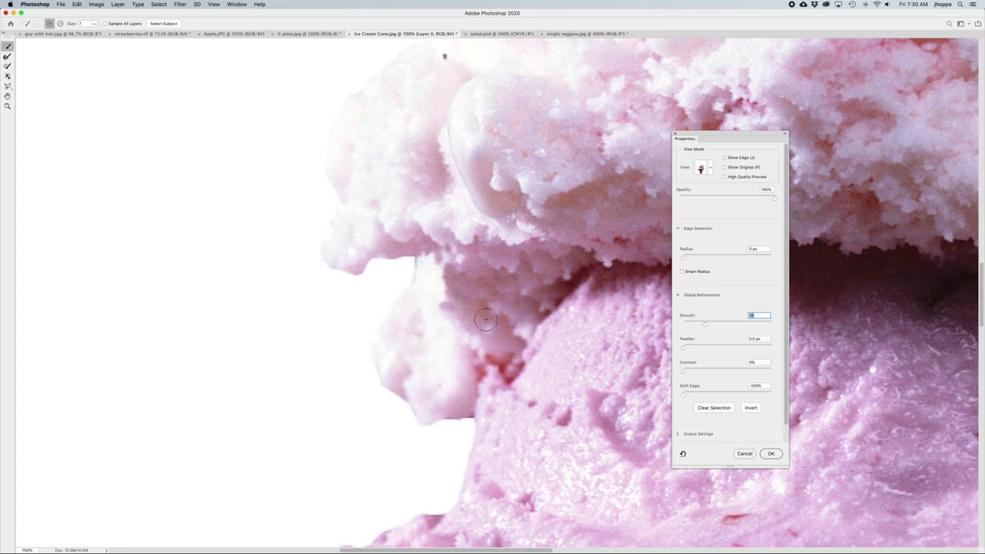
key(super+minus)
scroll(238, 325, right, 10)
scroll(521, 354, right, 10)
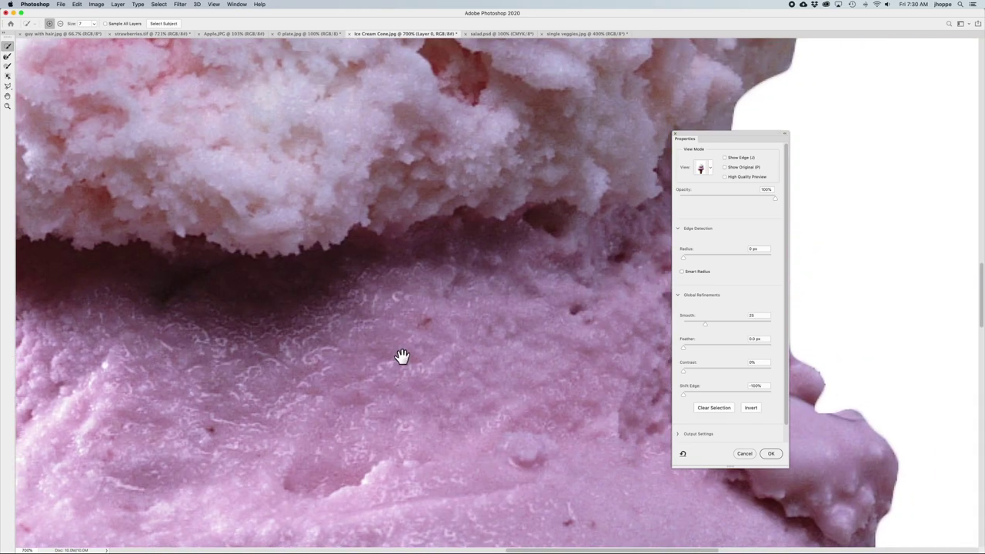
scroll(431, 364, right, 1)
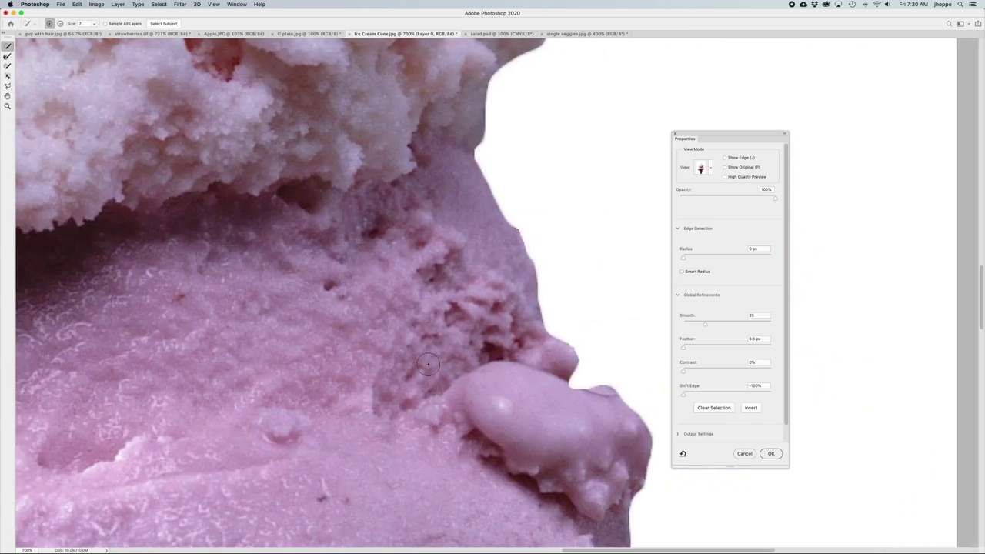
drag(706, 323, 682, 324)
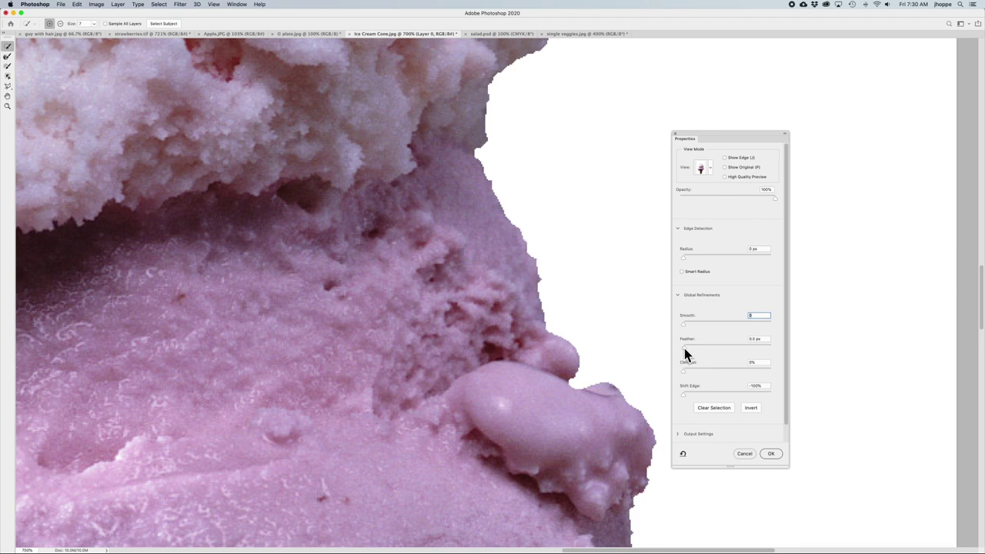
- Set Feather to 0.2 px and inspect the lower scoop's edge at high magnification
key(Tab)
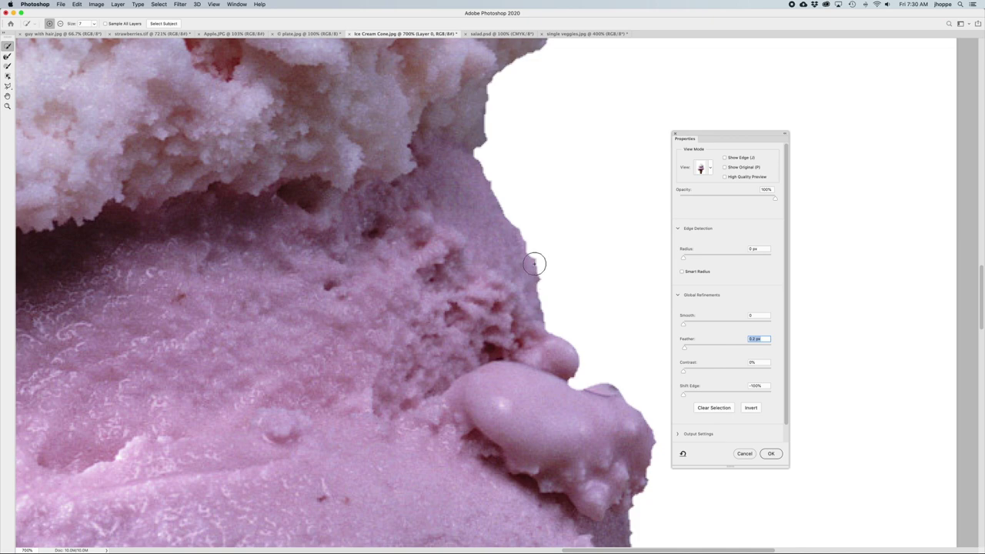
key(super+plus)
key(super+plus)
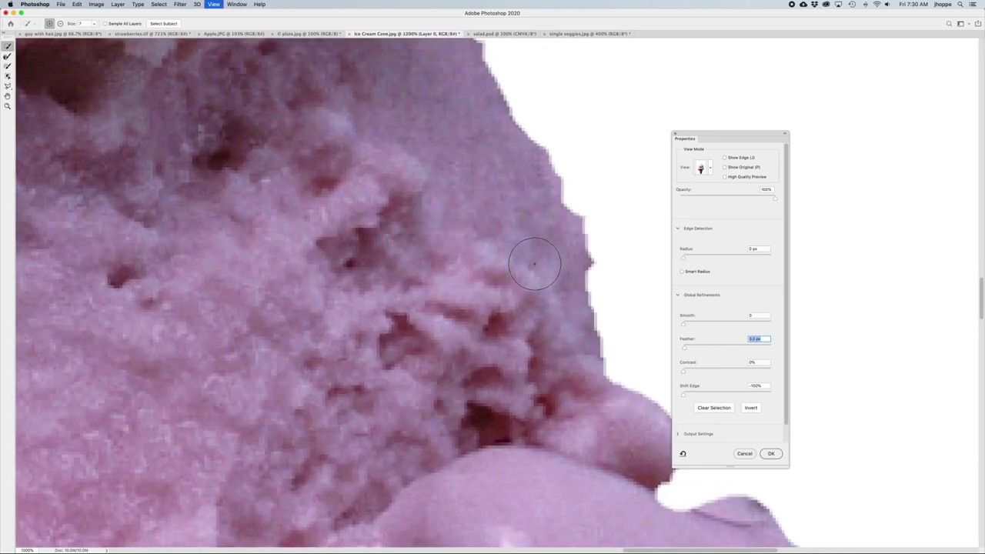
drag(587, 234, 587, 219)
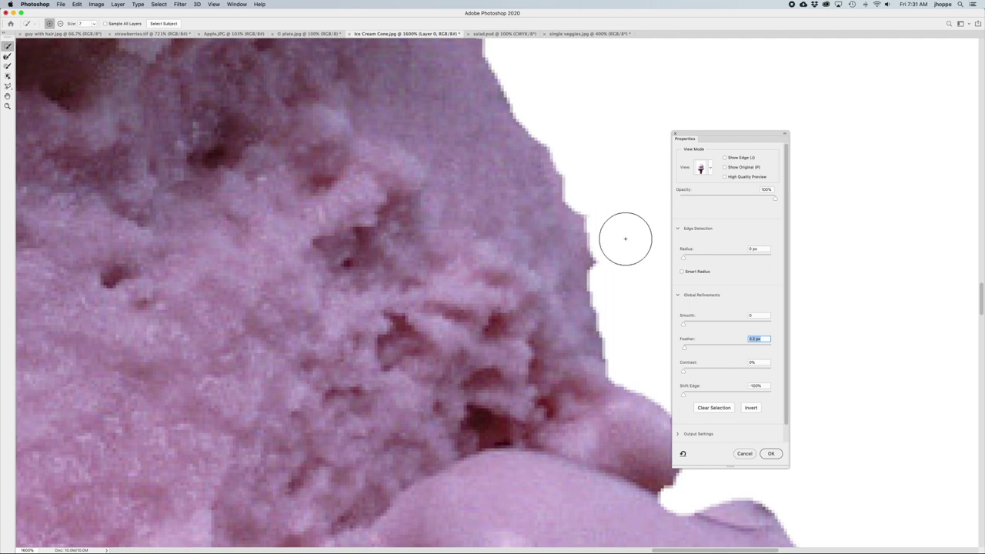
- Try raising Feather gradually to 2.2 px on the lower scoop's edge
key(Up)
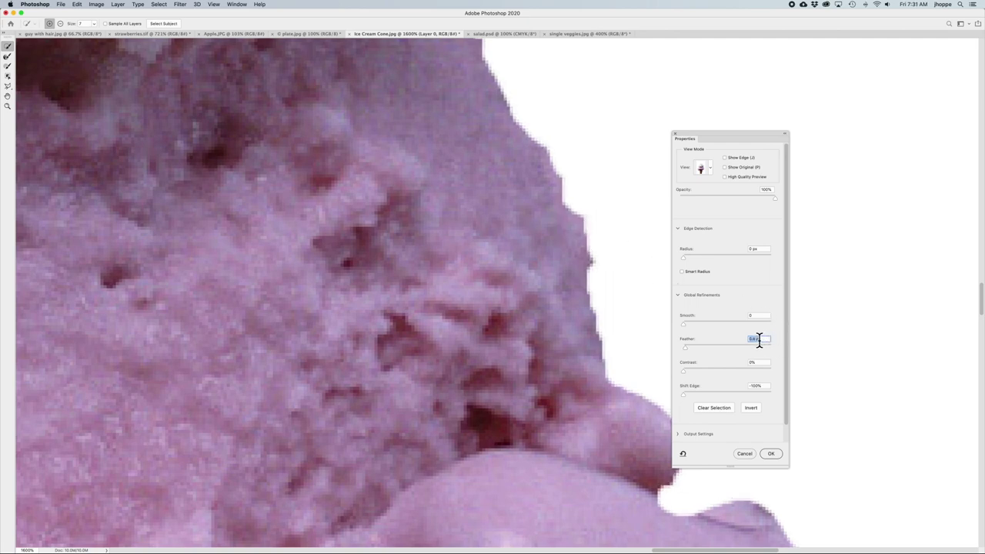
key(Up)
key(Up)
key(Up)
key(Up)
key(Up)
key(Up)
key(Up)
key(Up)
key(Up)
key(Up)
key(Up)
key(Up)
key(Up)
key(Up)
key(Up)
key(Up)
key(Up)
key(Up)
key(Up)
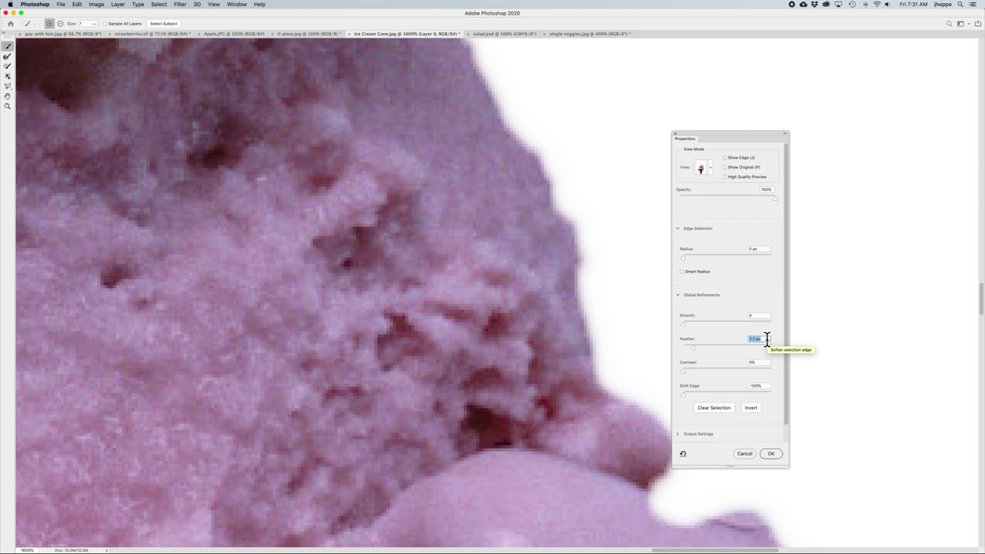
- Reduce Feather gradually to 0.3 px
key(Down)
key(Down)
key(Down)
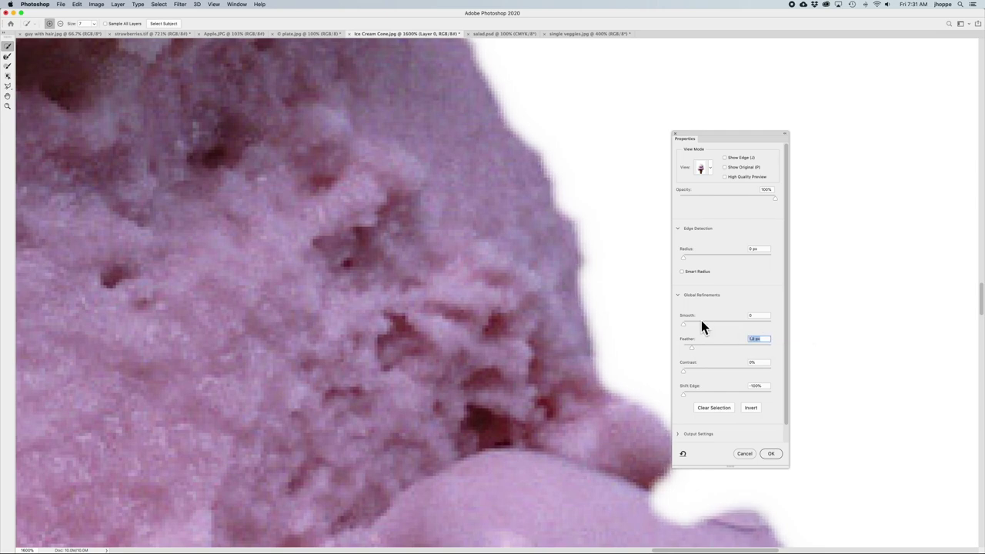
key(Down)
key(Down)
key(Down)
key(Down)
key(Down)
key(Down)
key(Down)
key(Down)
key(Down)
key(Down)
key(Down)
key(Down)
key(Down)
key(Down)
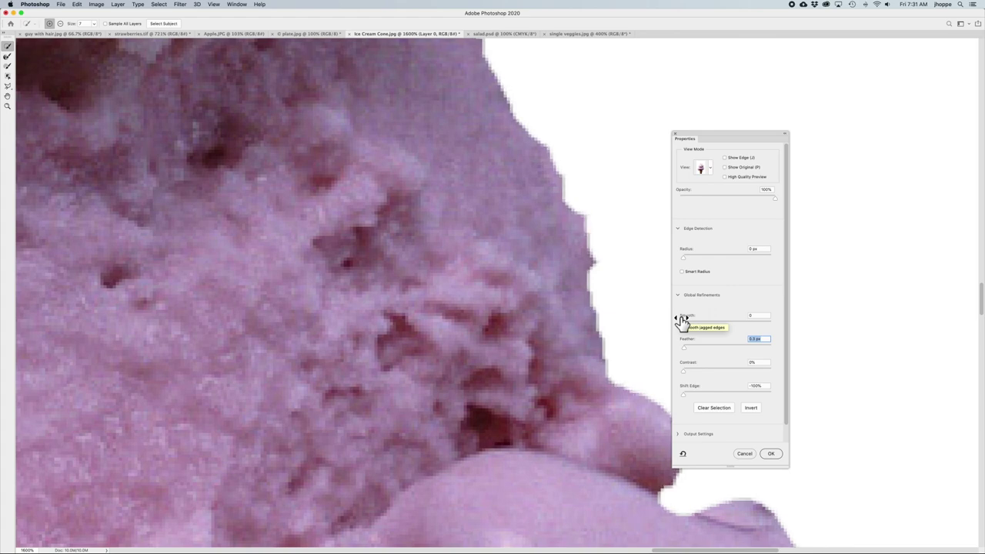
key(Down)
key(Down)
key(Down)
key(Up)
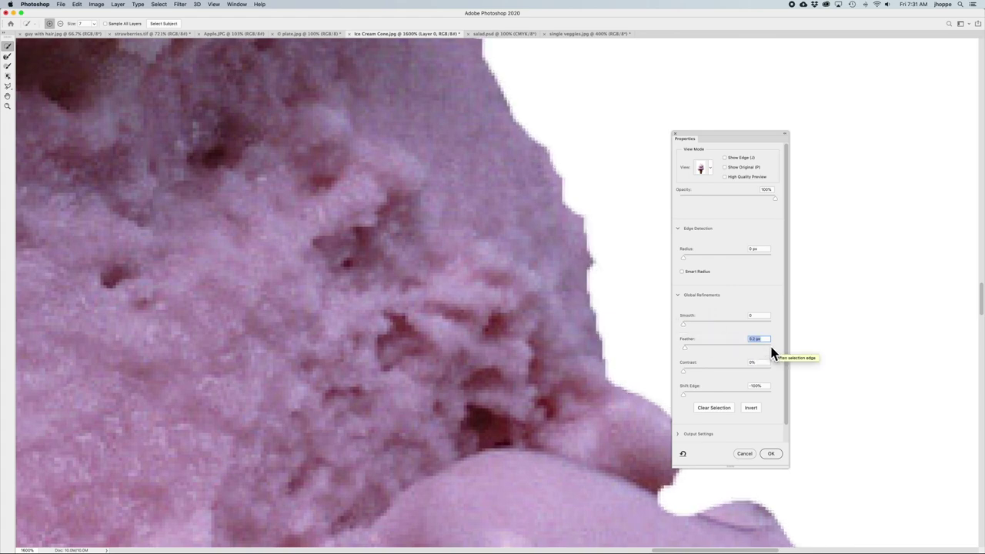
key(Up)
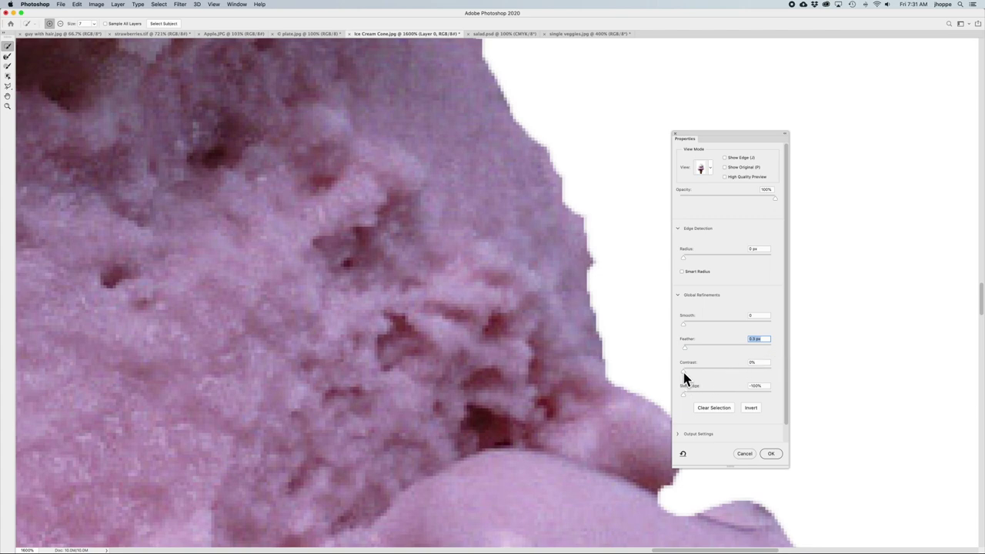
- Try a Contrast of 90% on the selection edge and reset Contrast to 0%
drag(684, 372, 700, 368)
drag(761, 372, 762, 370)
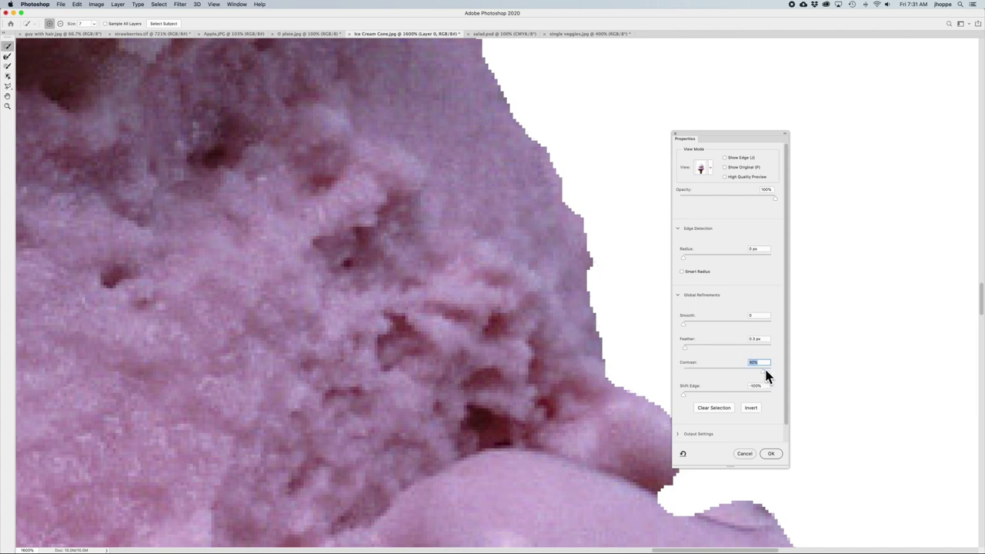
drag(754, 374, 664, 372)
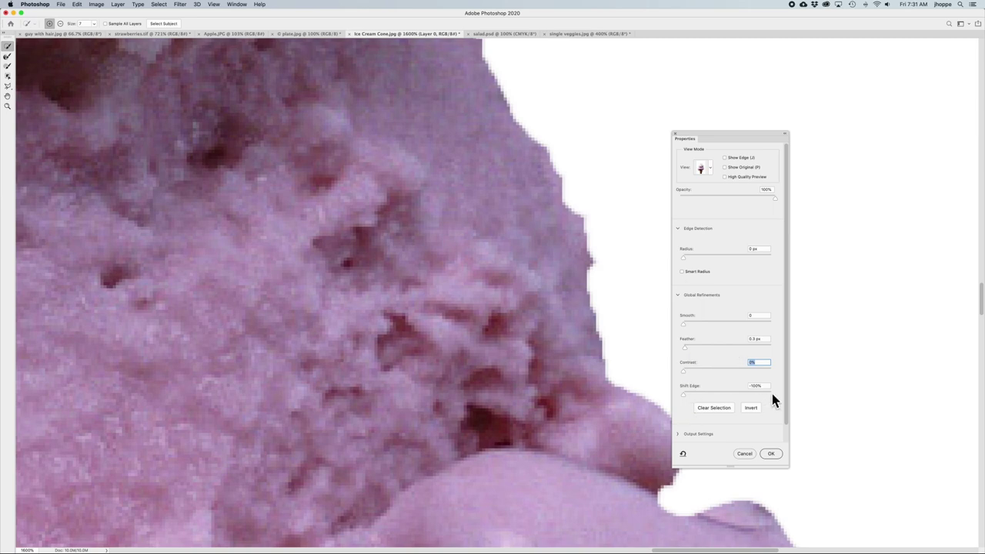
- Set Feather to 0.2 px and apply the Select and Mask refinement as a selection
click(767, 339)
key(Down)
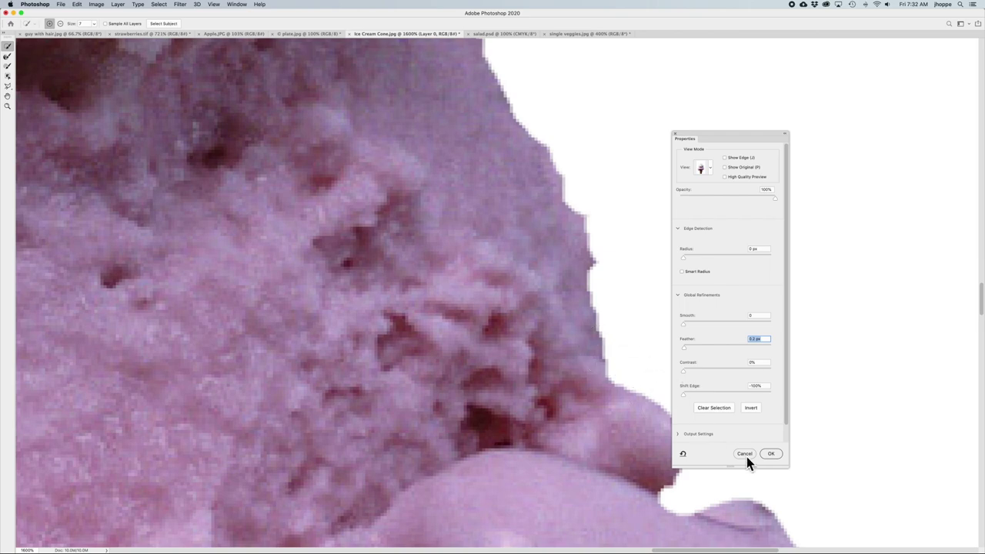
click(774, 455)
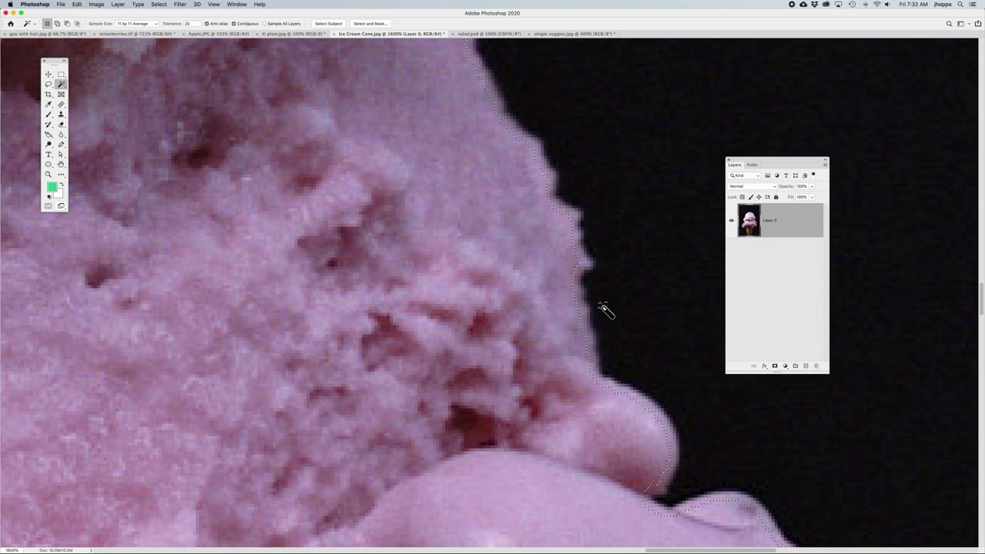
- Delete the selected ice cream cone from the layer and undo the deletion
key(super+0)
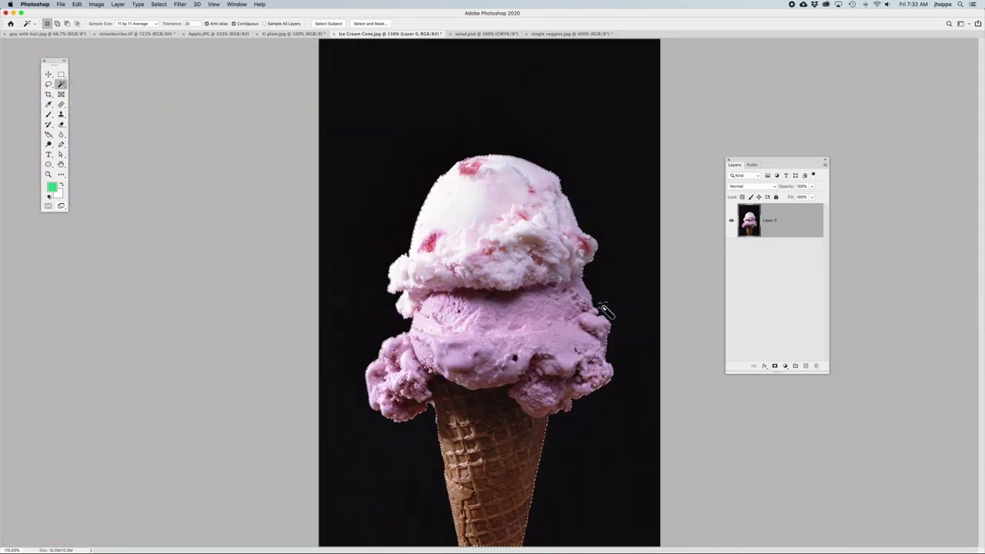
key(Delete)
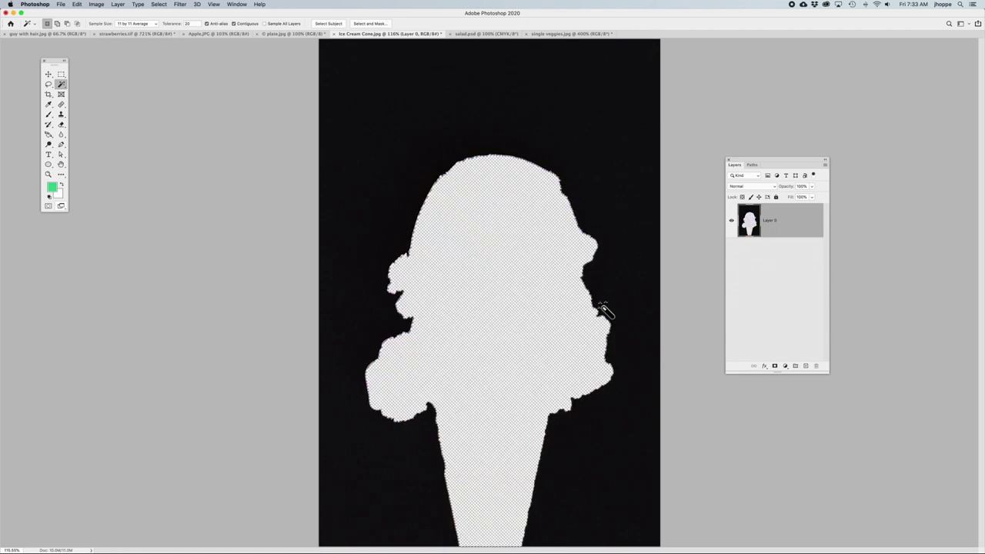
key(super+z)
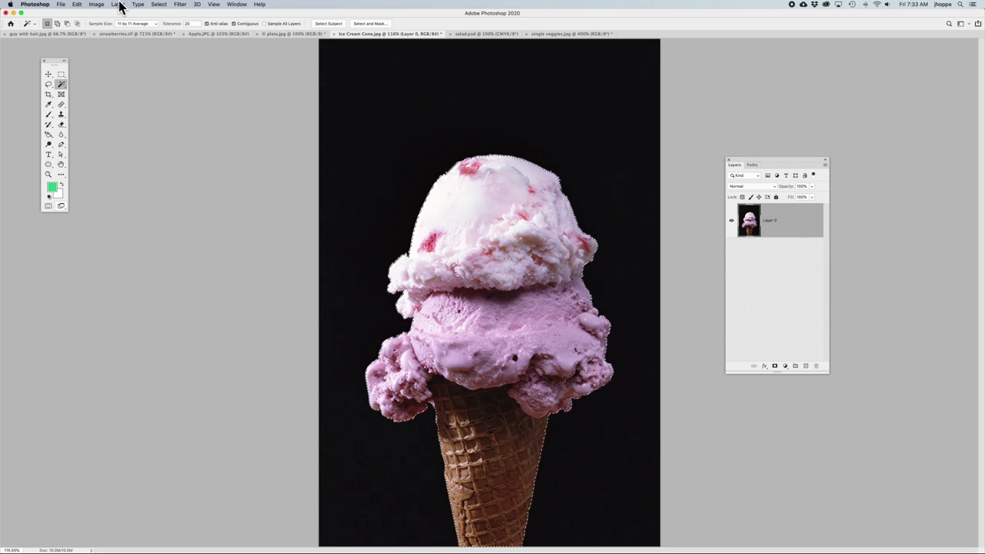
- Invert the selection, delete the black background around the cone, and deselect
click(159, 5)
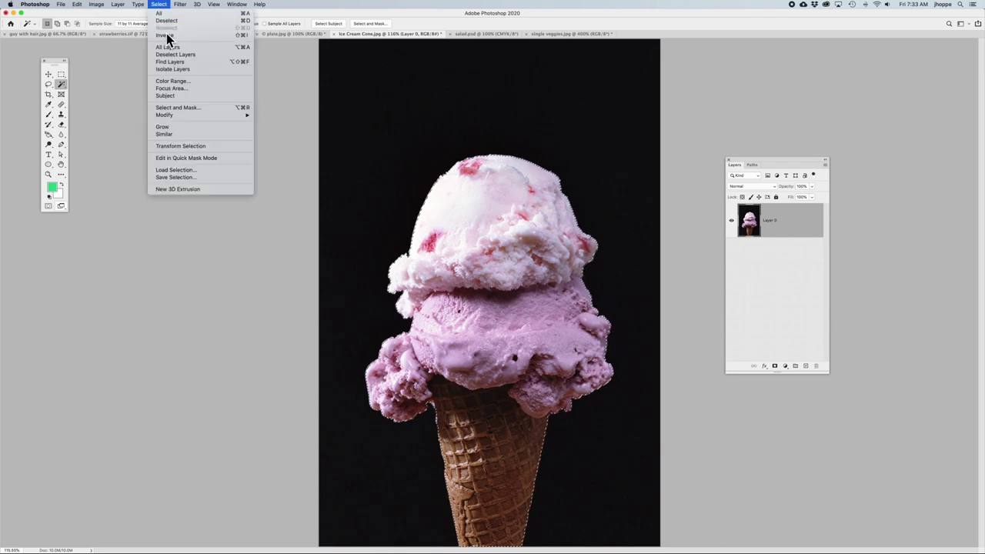
click(166, 35)
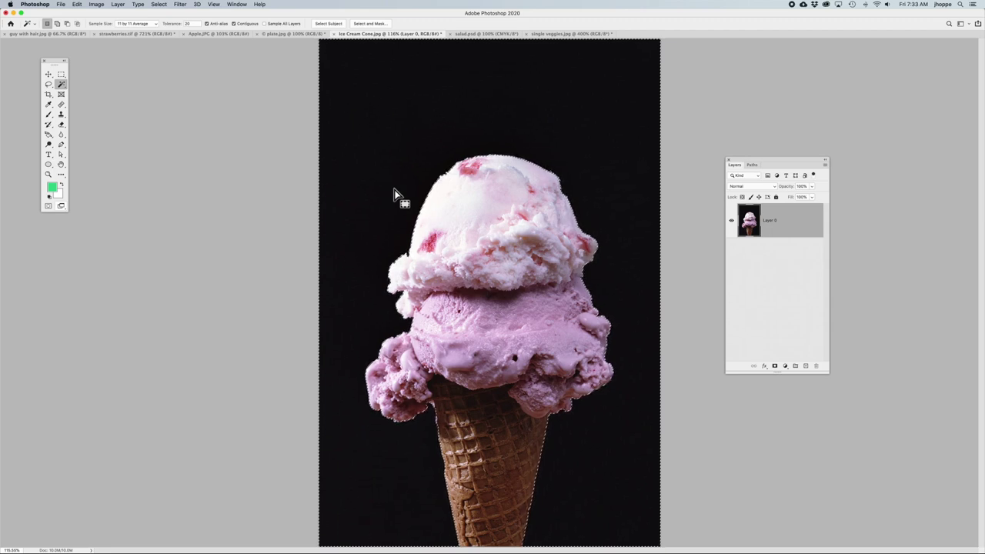
key(Delete)
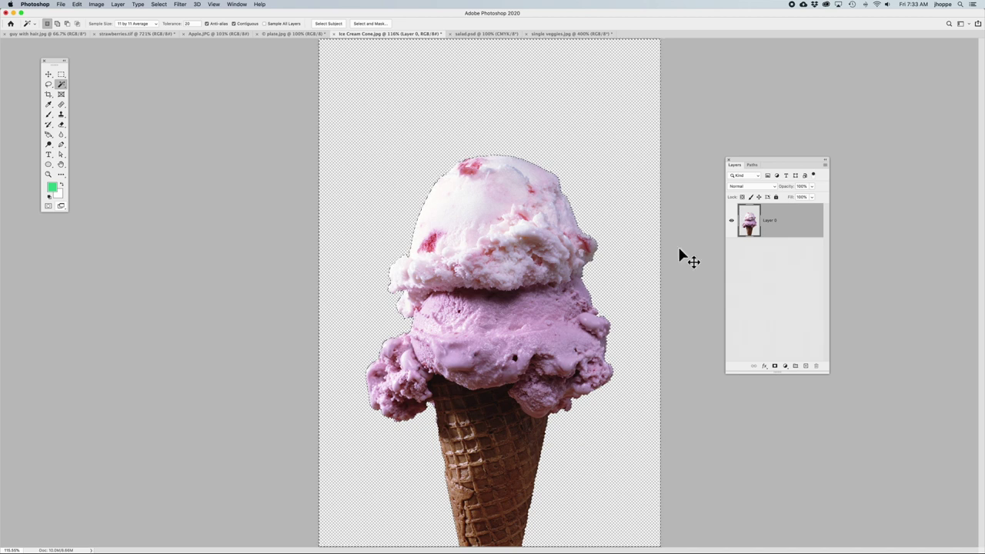
key(super+d)
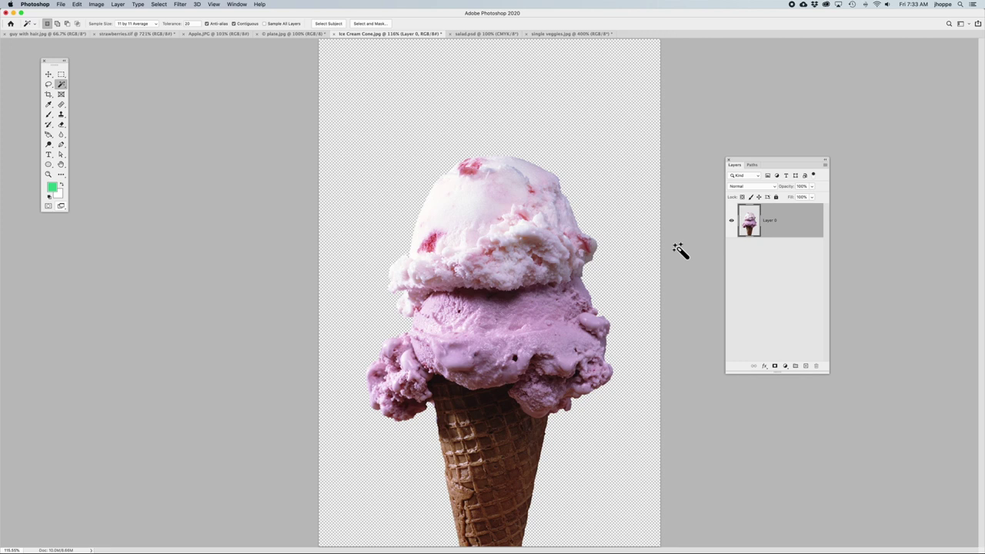
- Add a Solid Color fill layer in light purple #bf85d2 above the cone layer
click(784, 366)
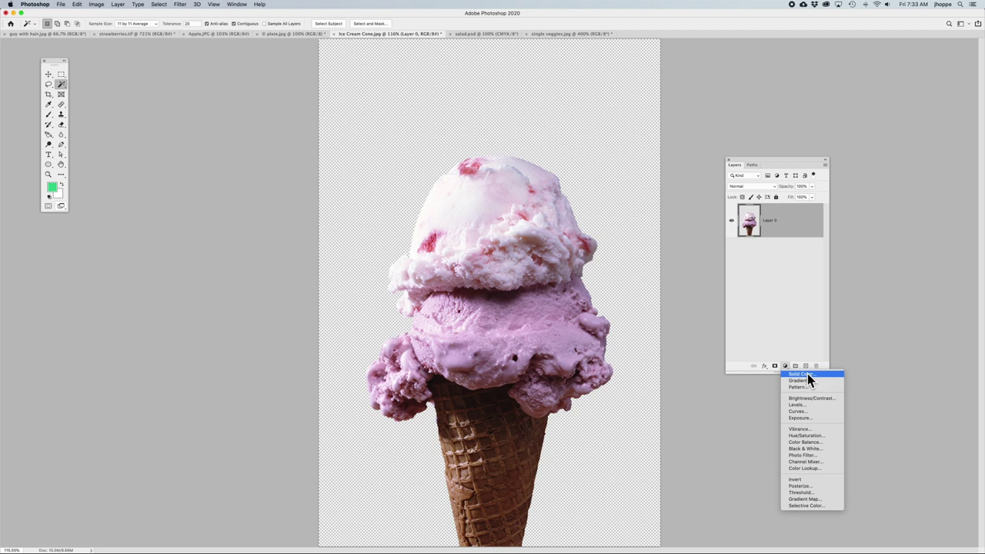
click(807, 373)
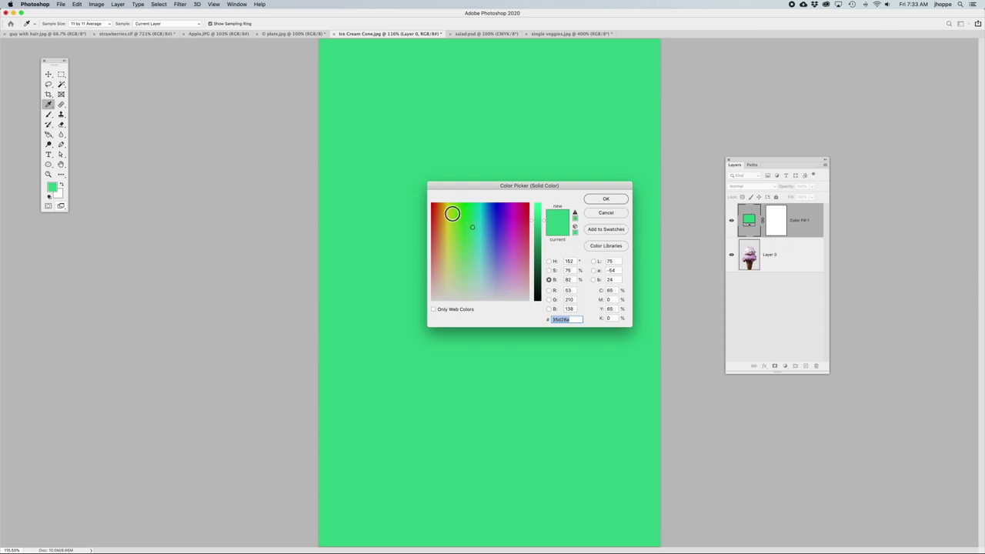
click(452, 213)
click(493, 213)
click(450, 244)
drag(498, 264, 507, 264)
click(601, 200)
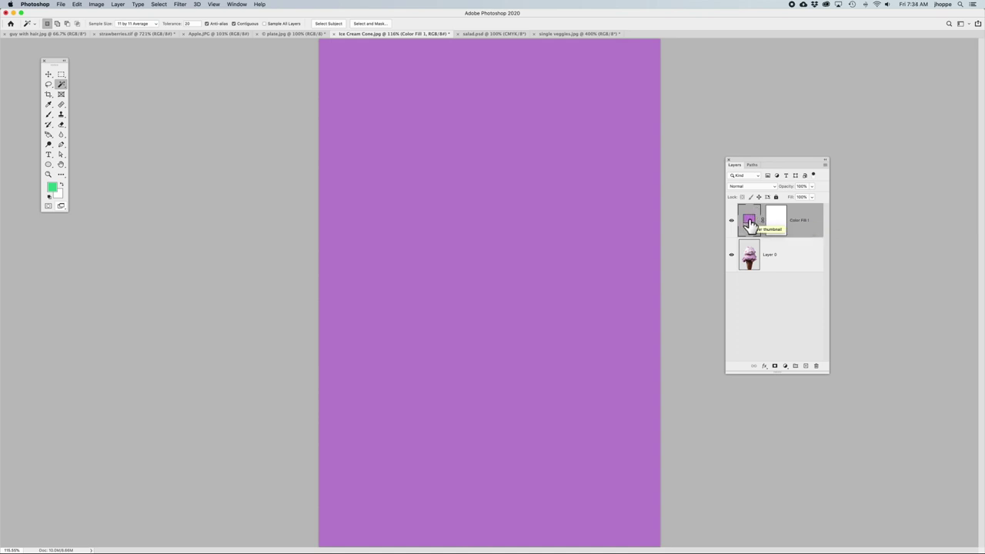
- Darken the fill layer's colour to #a472b4 and place the layer beneath the ice cream cone layer
double_click(749, 223)
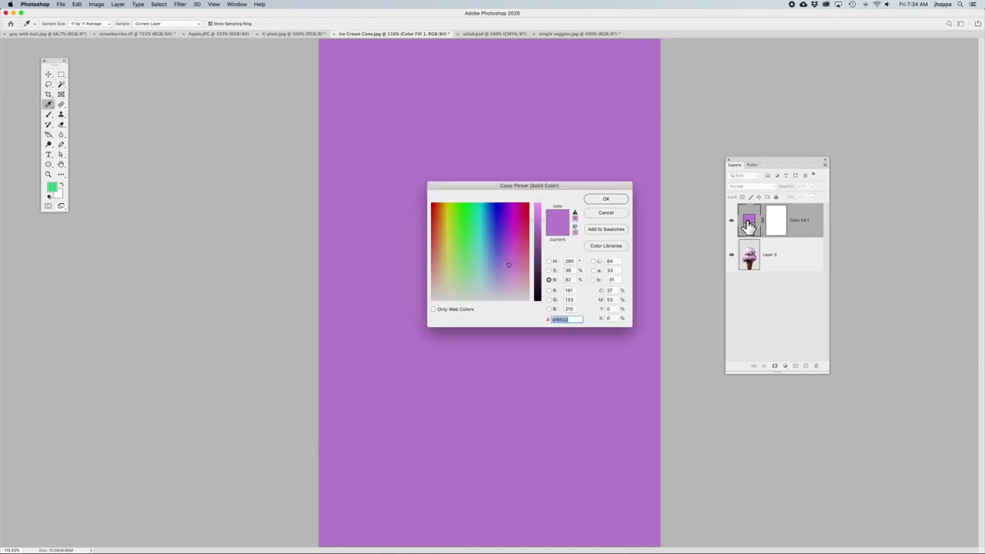
click(539, 231)
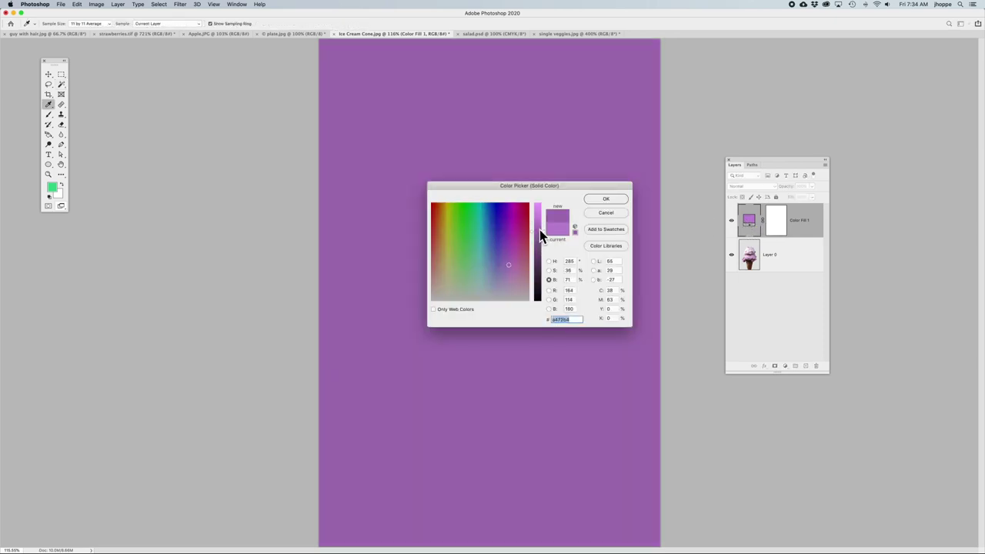
click(603, 200)
drag(803, 226, 803, 275)
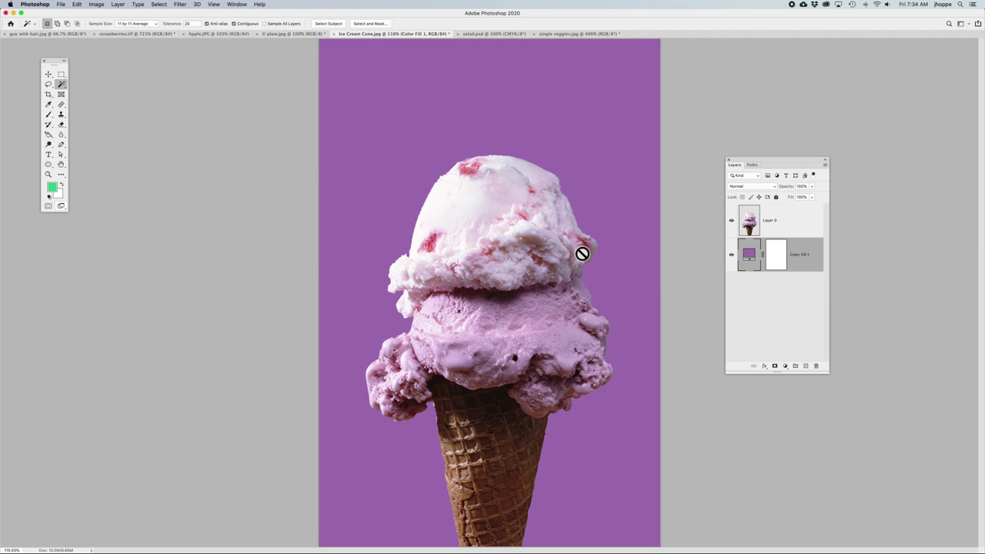
- Bring up the Object Selection Tool in place of the Magic Wand and activate the Move tool
click(62, 88)
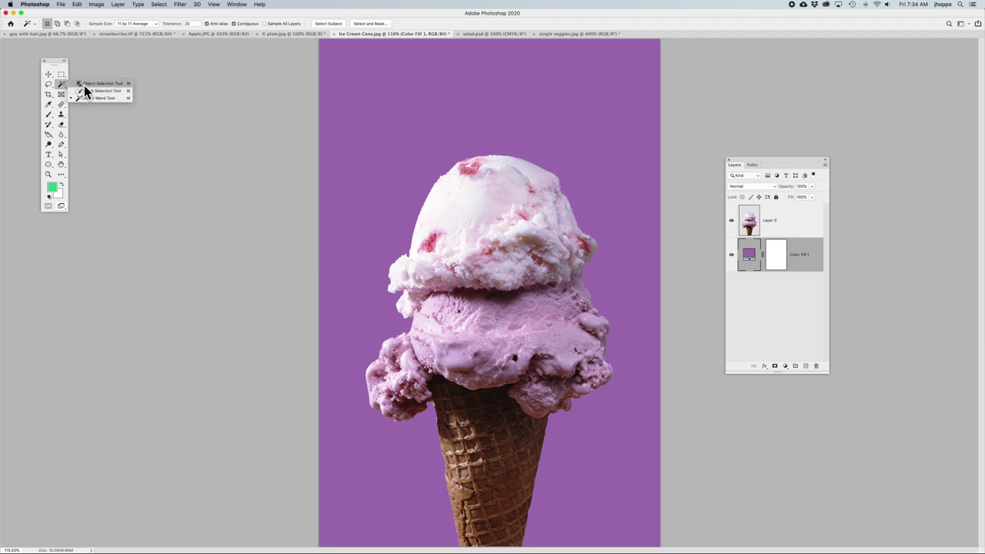
click(86, 83)
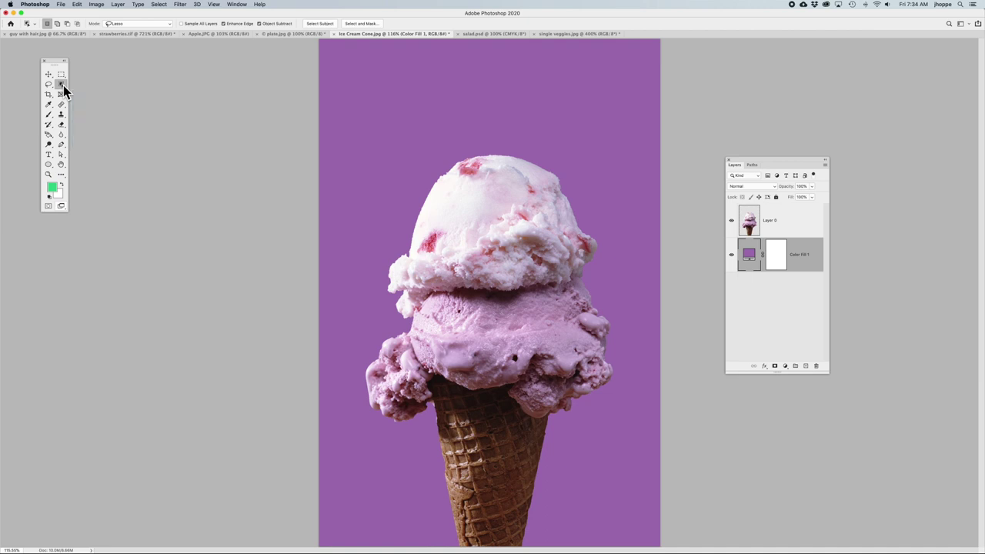
click(49, 74)
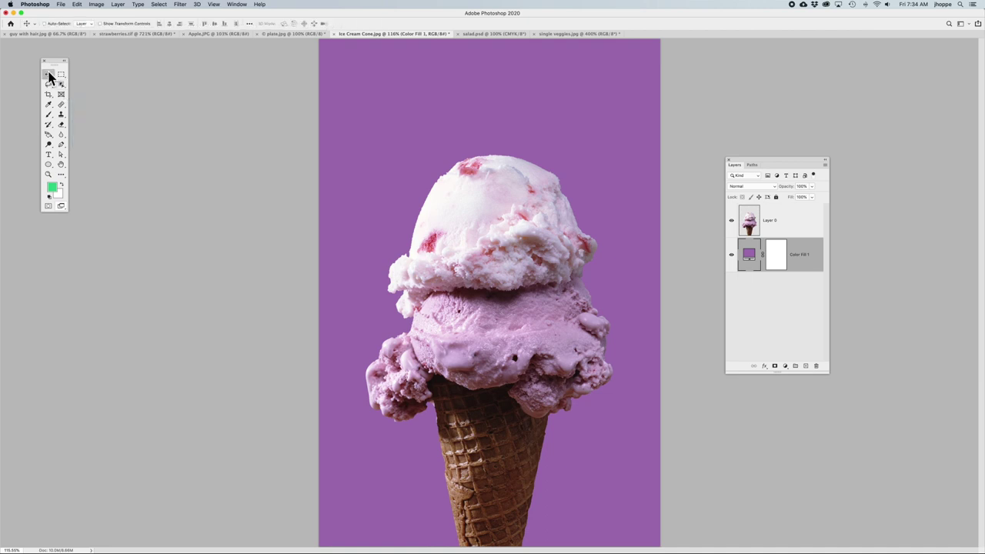